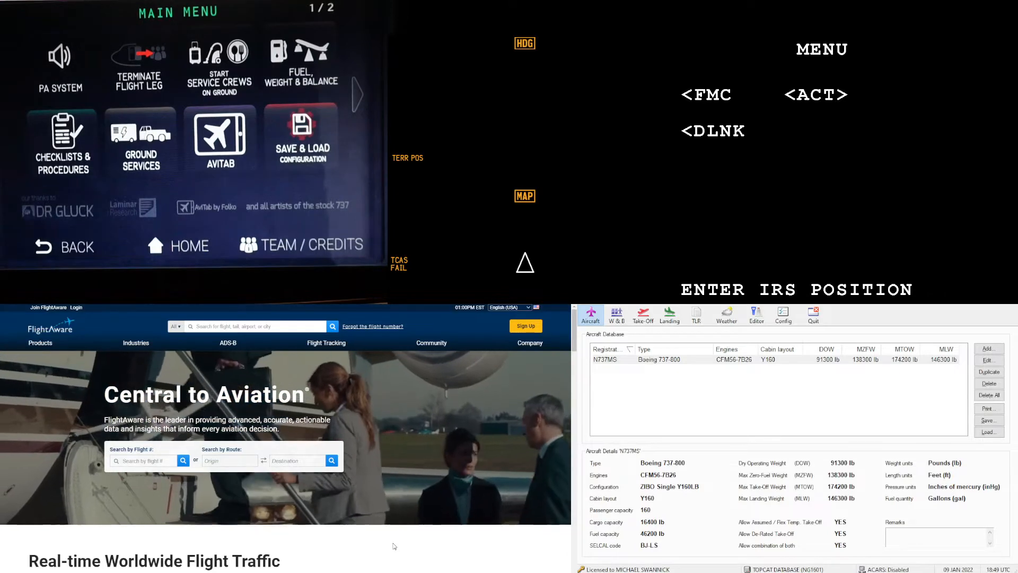
Search FlightAware for flights by route from origin KMIA to destination KJFK
{"action": "left_click", "coordinate": [225, 460]}
{"action": "type", "text": "kmia"}
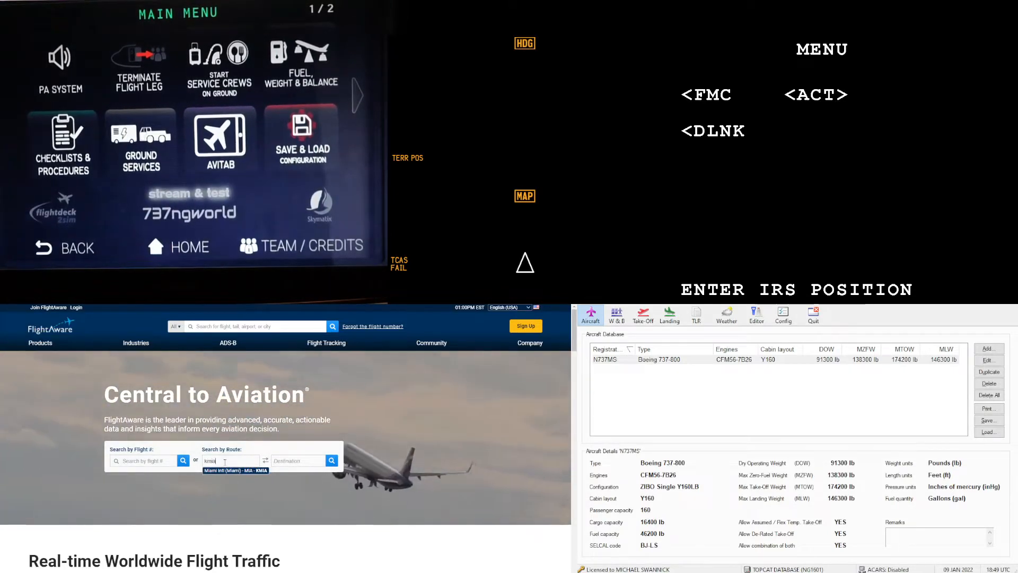
{"action": "left_click", "coordinate": [286, 461]}
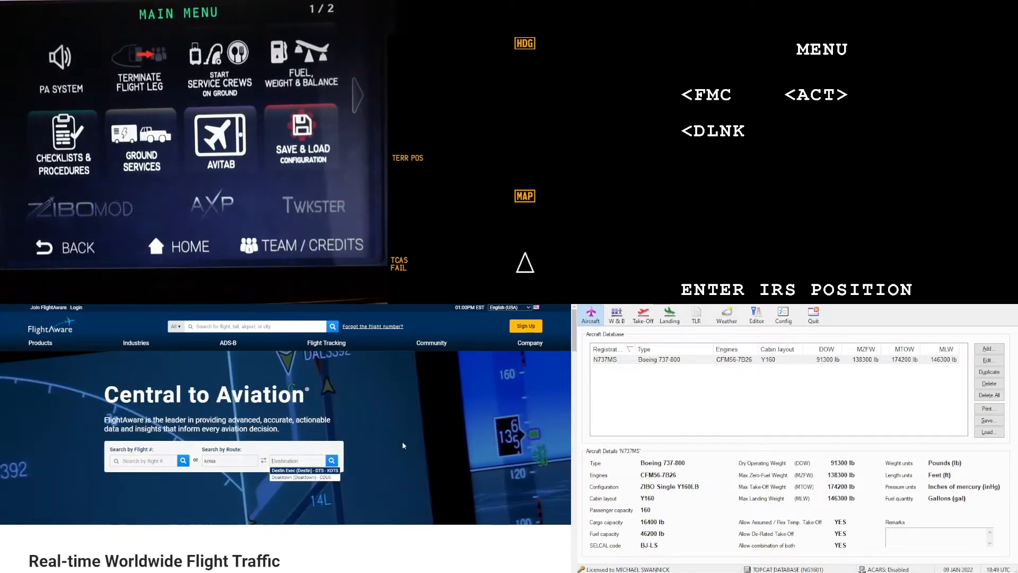
{"action": "type", "text": "kj"}
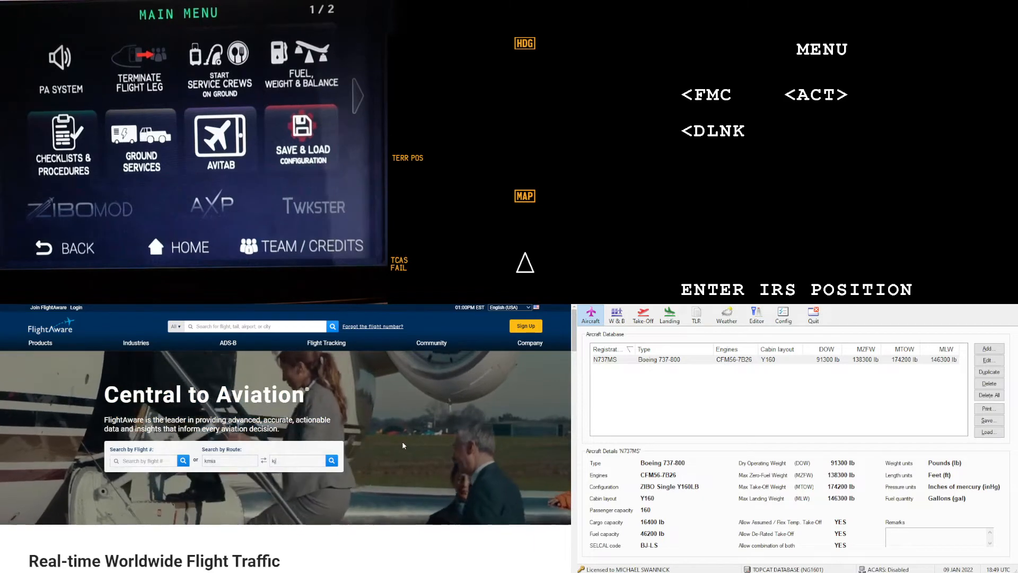
{"action": "type", "text": "fk"}
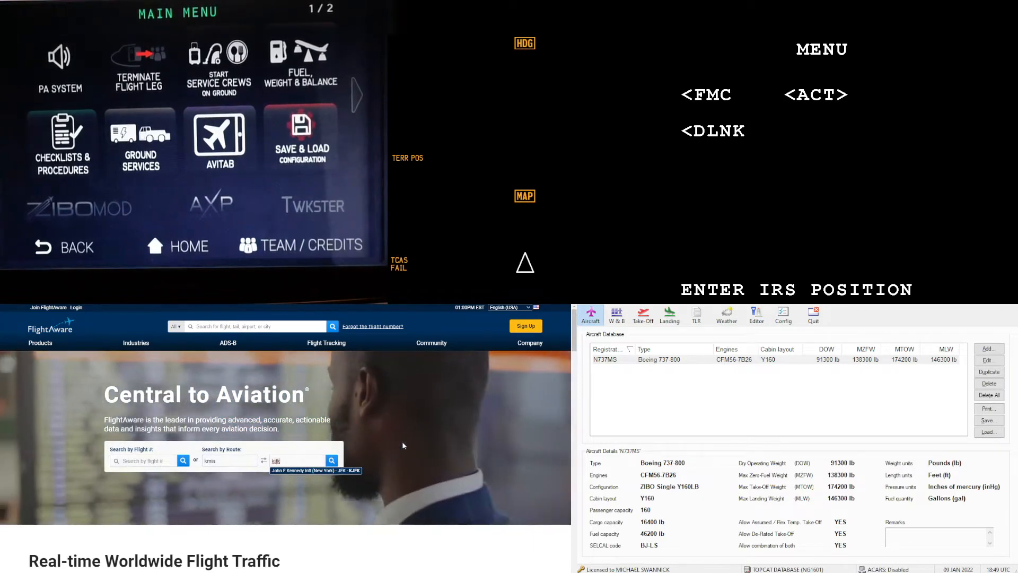
{"action": "left_click", "coordinate": [331, 459]}
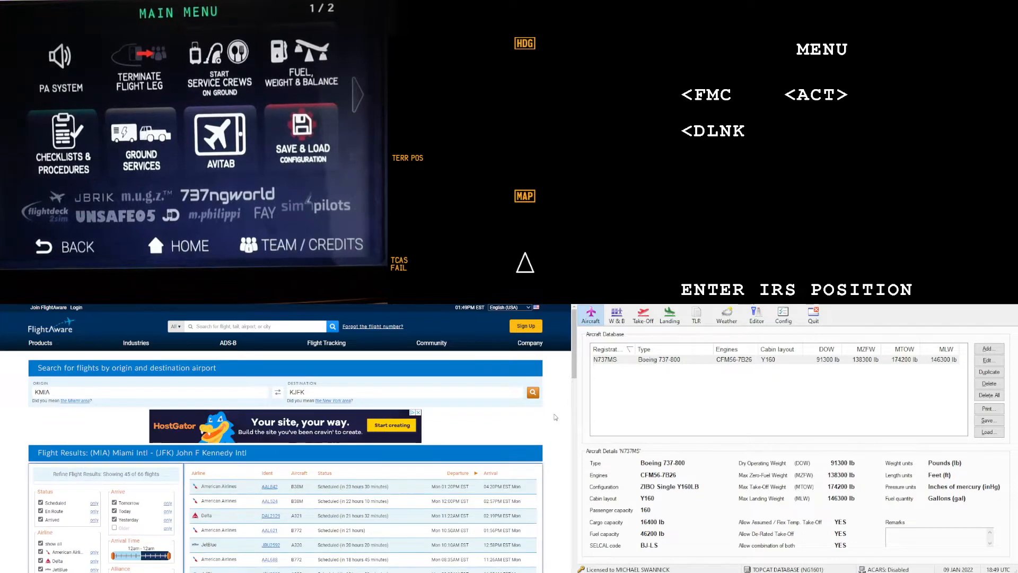
Find the American Airlines flight AAL842 that is taxiing in the Miami–New York results and open its flight page
{"action": "scroll", "coordinate": [555, 416], "scroll_direction": "down", "scroll_amount": 5}
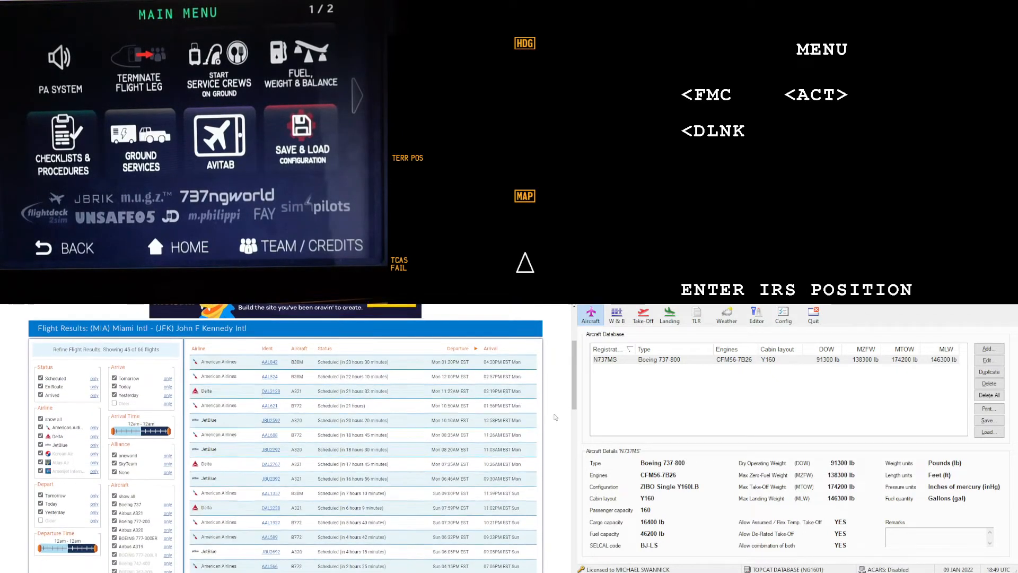
{"action": "scroll", "coordinate": [555, 417], "scroll_direction": "down", "scroll_amount": 3}
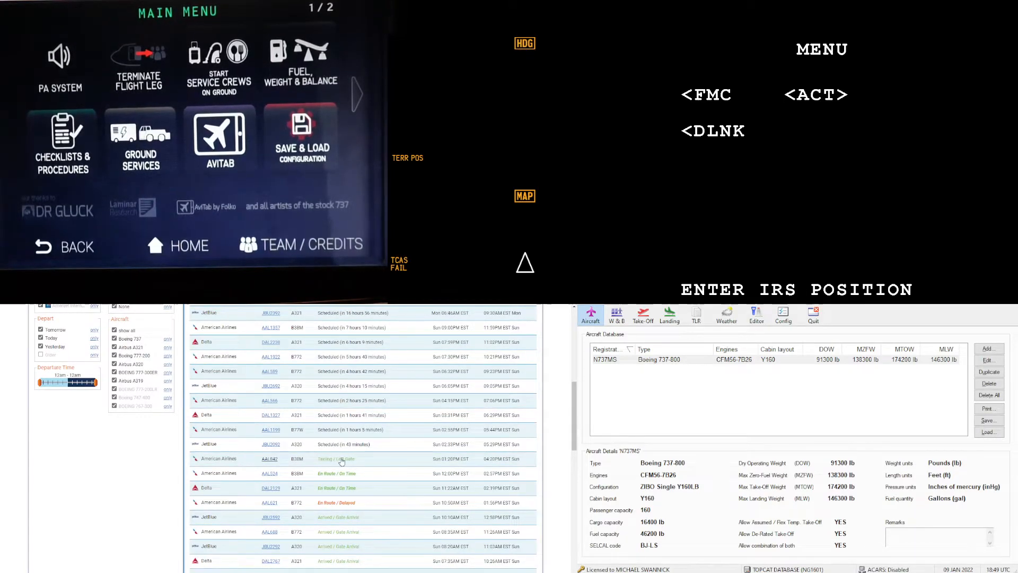
{"action": "left_click", "coordinate": [271, 459]}
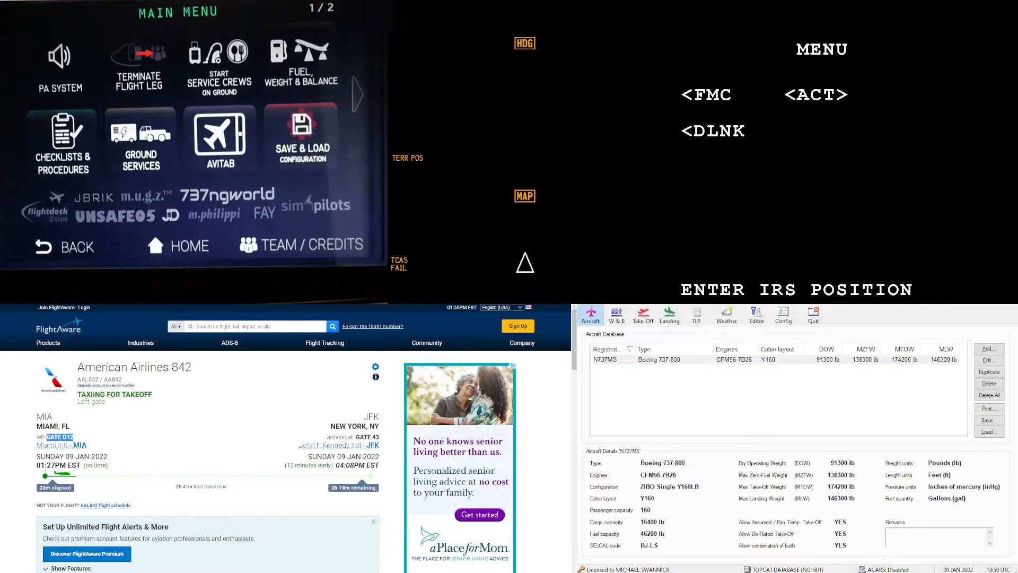
Review the flight's departure time, arrival airport, filed altitude and filed route on its details page
{"action": "left_click_drag", "start_coordinate": [37, 465], "coordinate": [73, 465]}
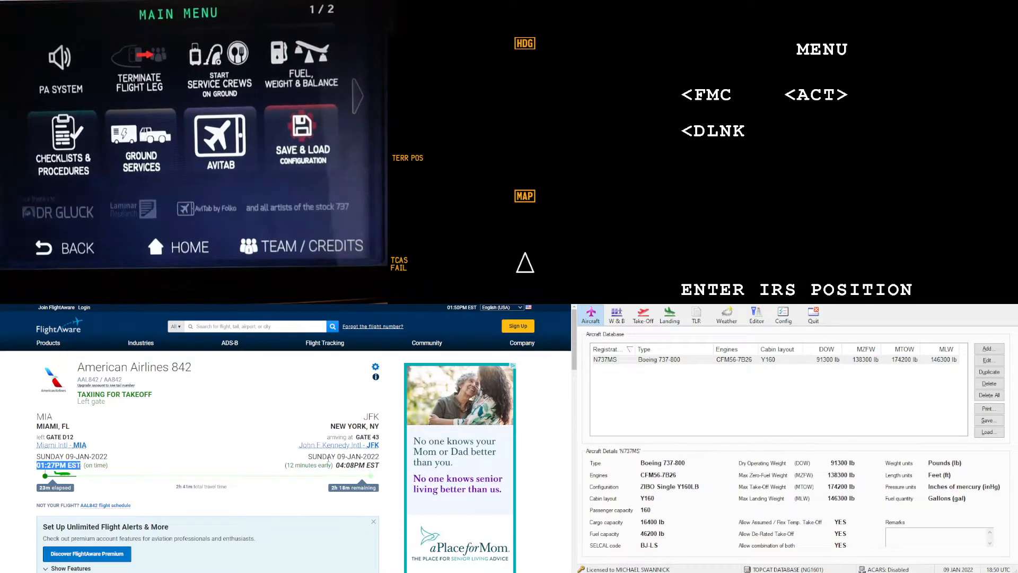
{"action": "left_click", "coordinate": [358, 437]}
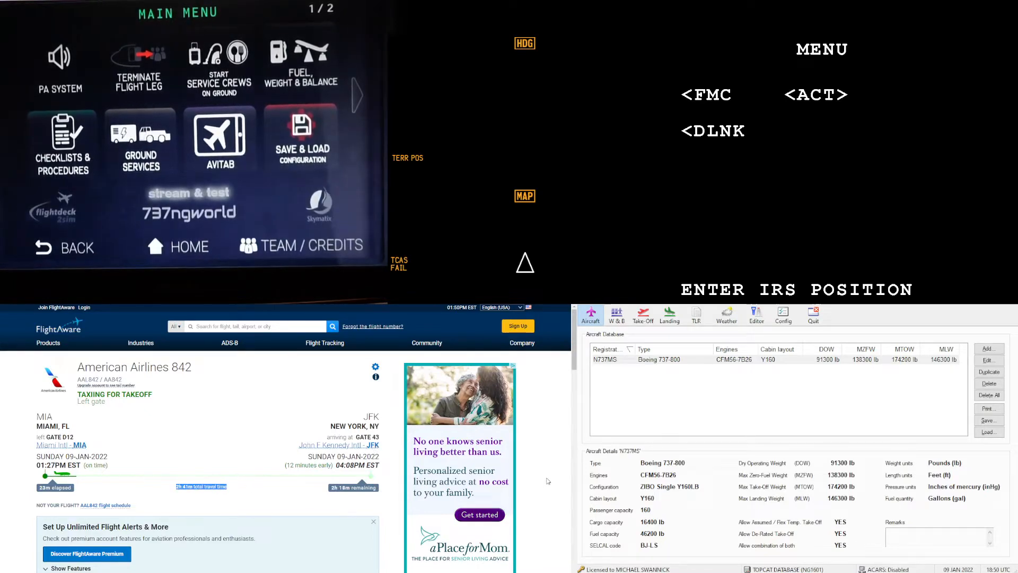
{"action": "scroll", "coordinate": [548, 480], "scroll_direction": "down", "scroll_amount": 15}
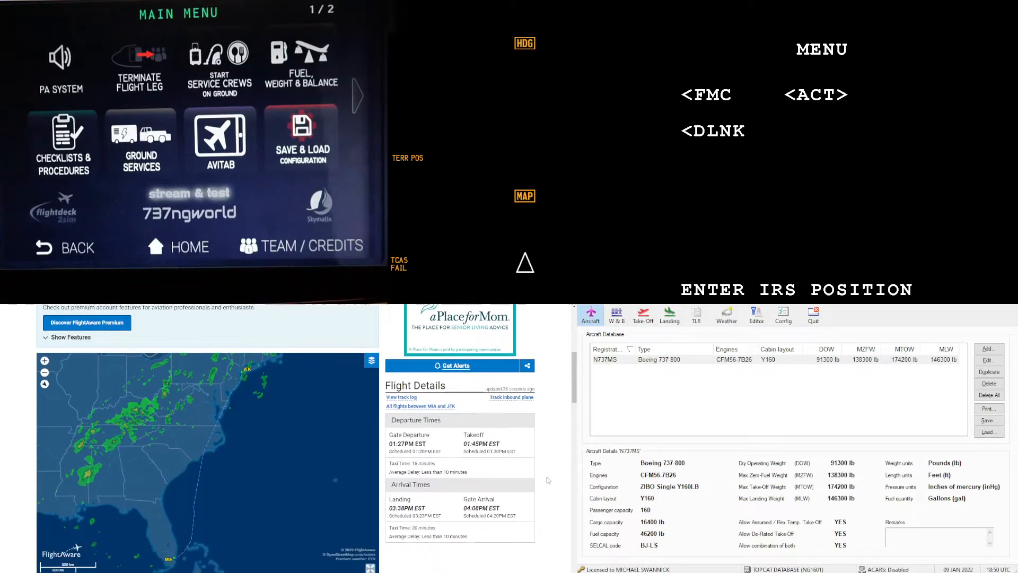
{"action": "scroll", "coordinate": [548, 480], "scroll_direction": "down", "scroll_amount": 3}
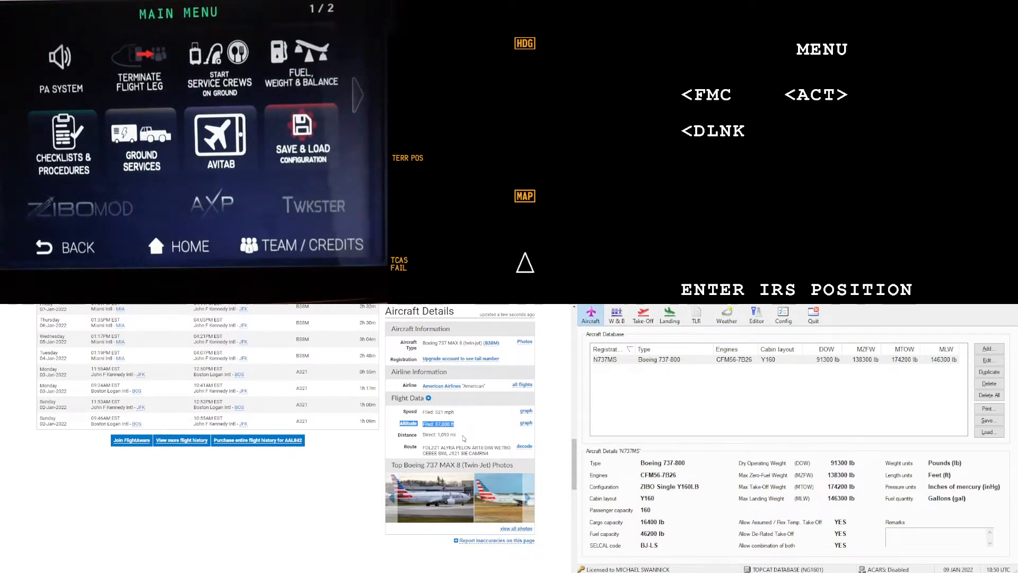
{"action": "left_click", "coordinate": [422, 447]}
{"action": "left_click_drag", "start_coordinate": [422, 447], "coordinate": [491, 455]}
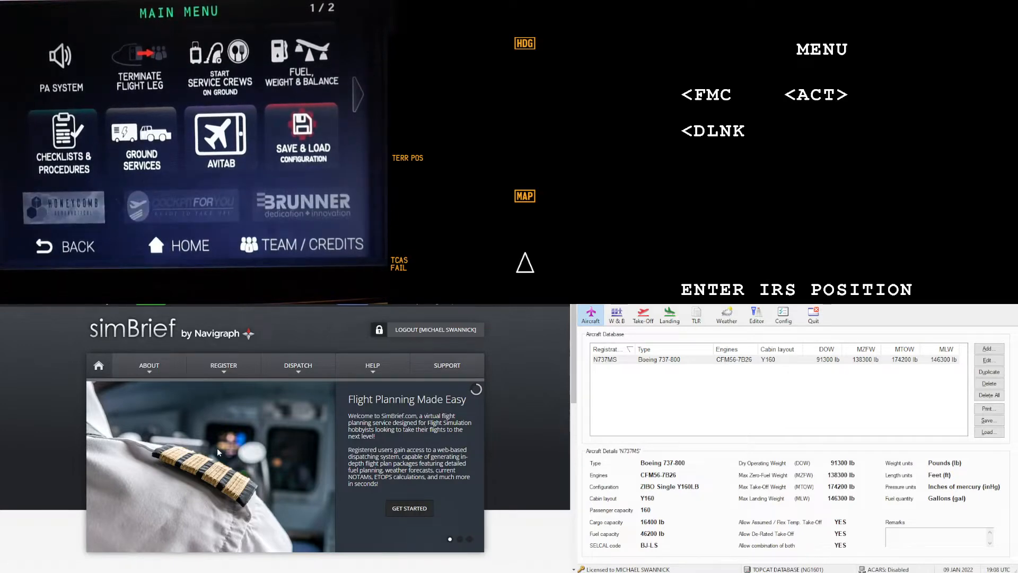
Switch to simBrief, open the dispatch system and start a new flight
{"action": "mouse_move", "coordinate": [287, 377]}
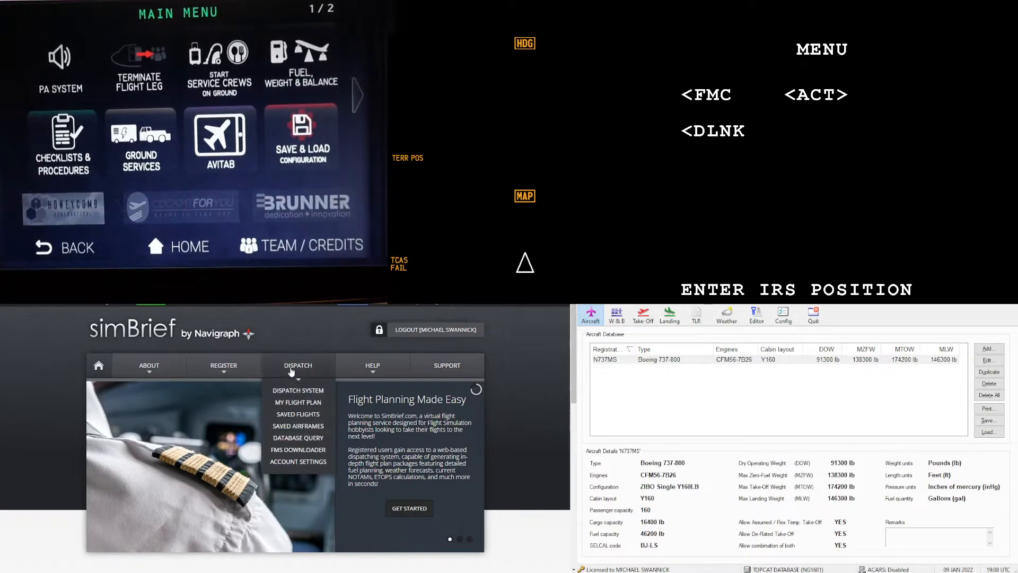
{"action": "left_click", "coordinate": [295, 390]}
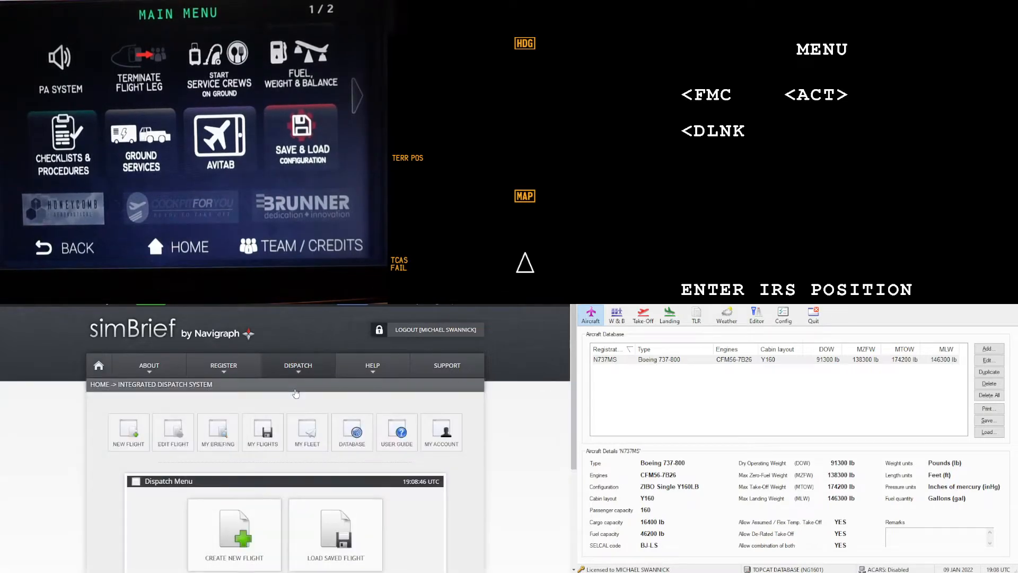
{"action": "left_click", "coordinate": [128, 433]}
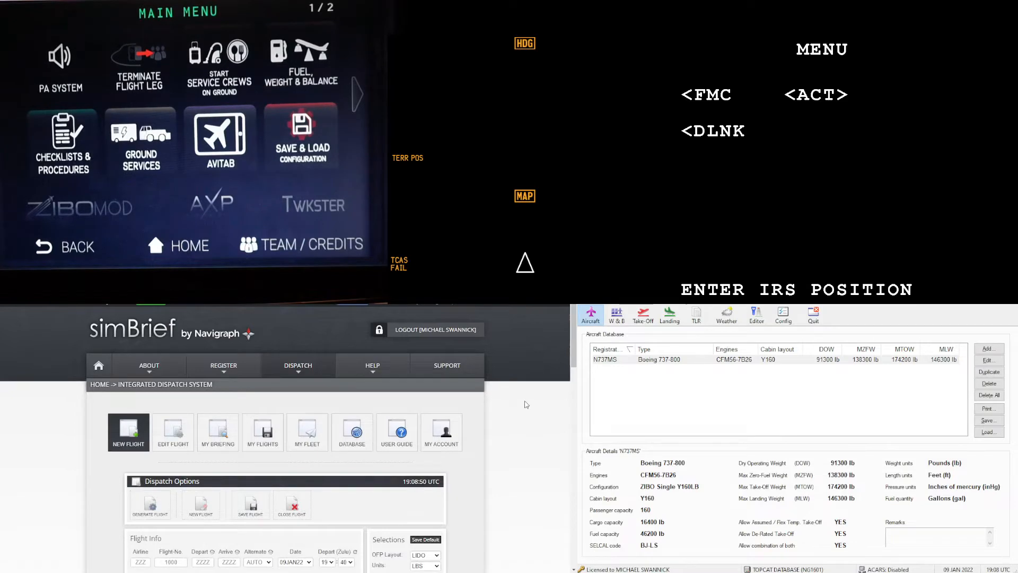
Fill in the flight info with airline AAL, flight number 842, departure KMIA and arrival KJFK
{"action": "scroll", "coordinate": [526, 405], "scroll_direction": "down", "scroll_amount": 3}
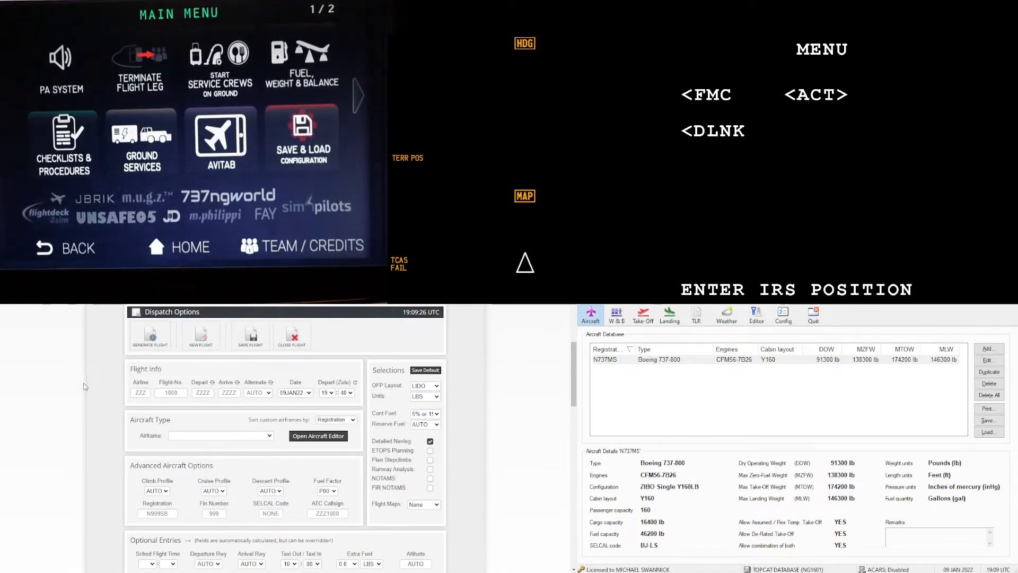
{"action": "left_click", "coordinate": [141, 393]}
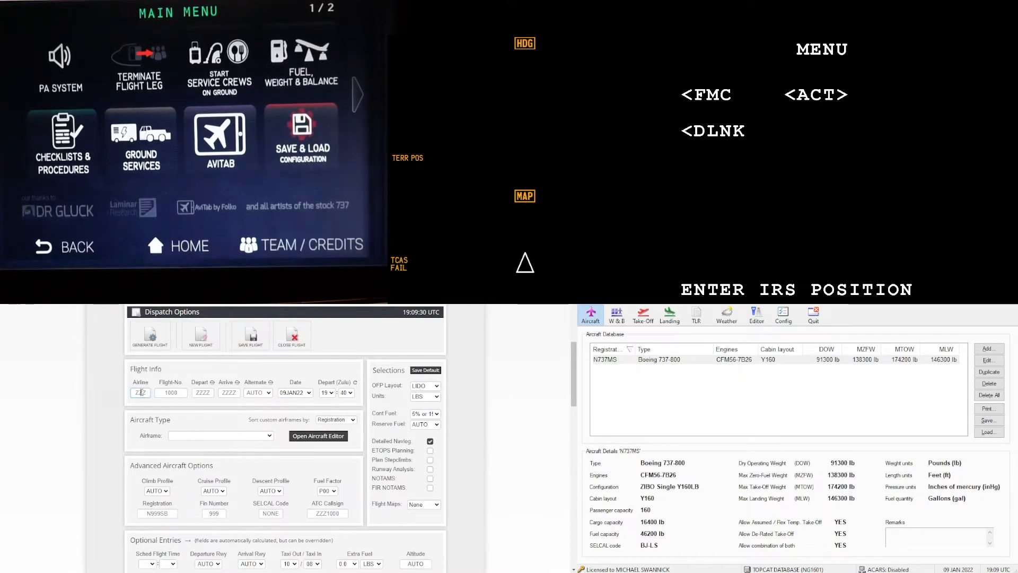
{"action": "type", "text": "AAL"}
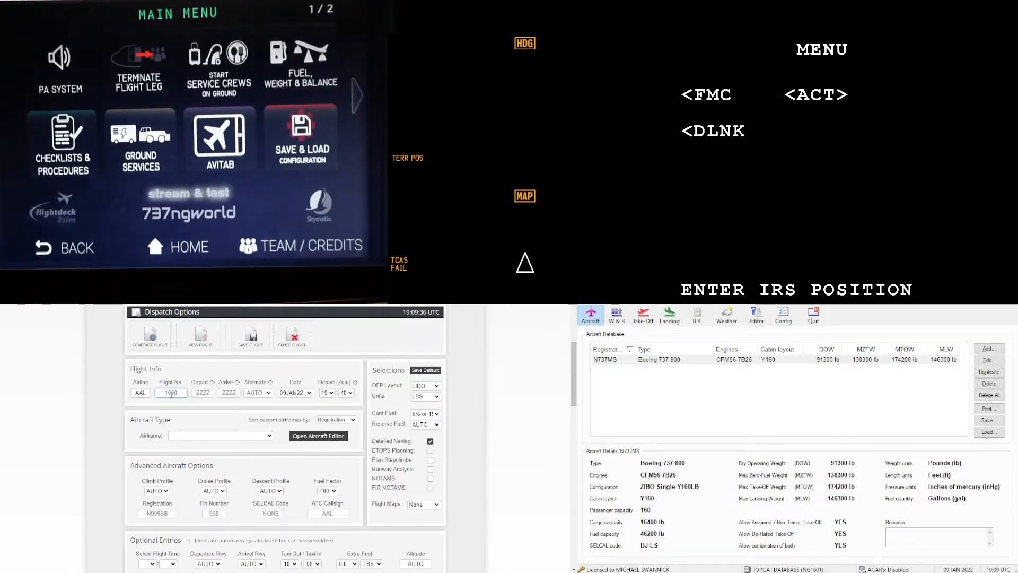
{"action": "left_click", "coordinate": [171, 394]}
{"action": "type", "text": "842"}
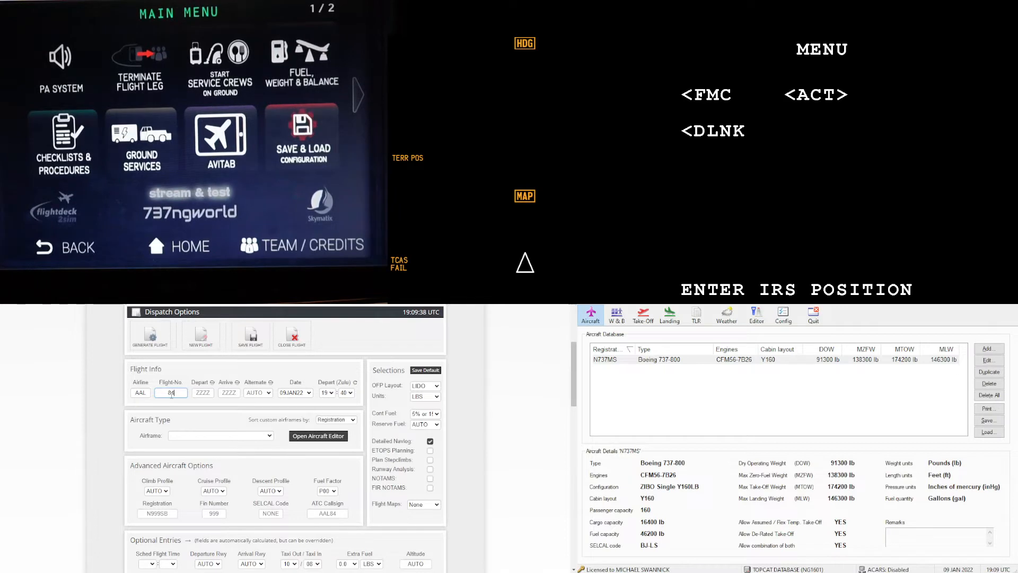
{"action": "left_click", "coordinate": [203, 393]}
{"action": "type", "text": "KMIA"}
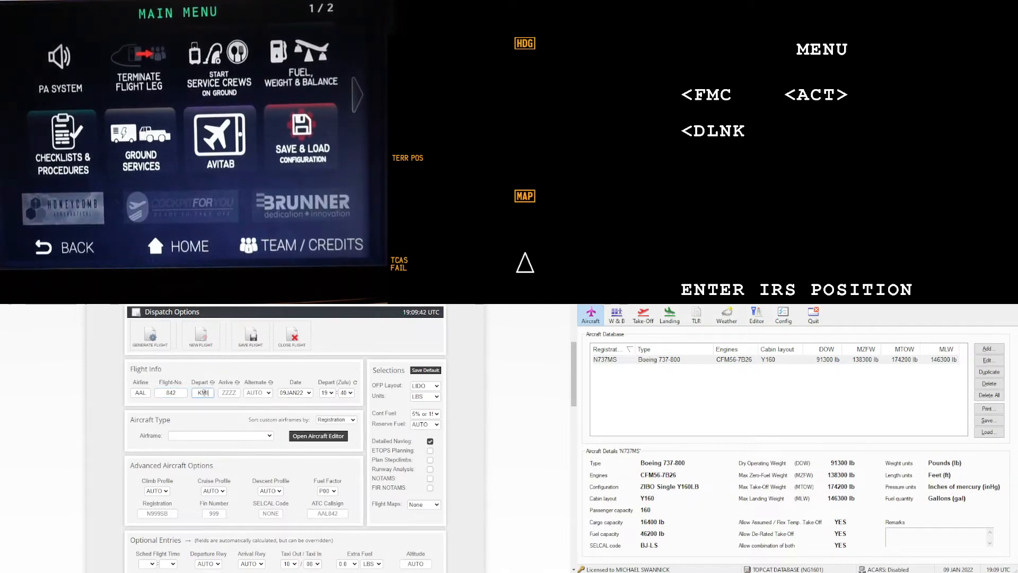
{"action": "left_click", "coordinate": [233, 393]}
{"action": "type", "text": "KJFK"}
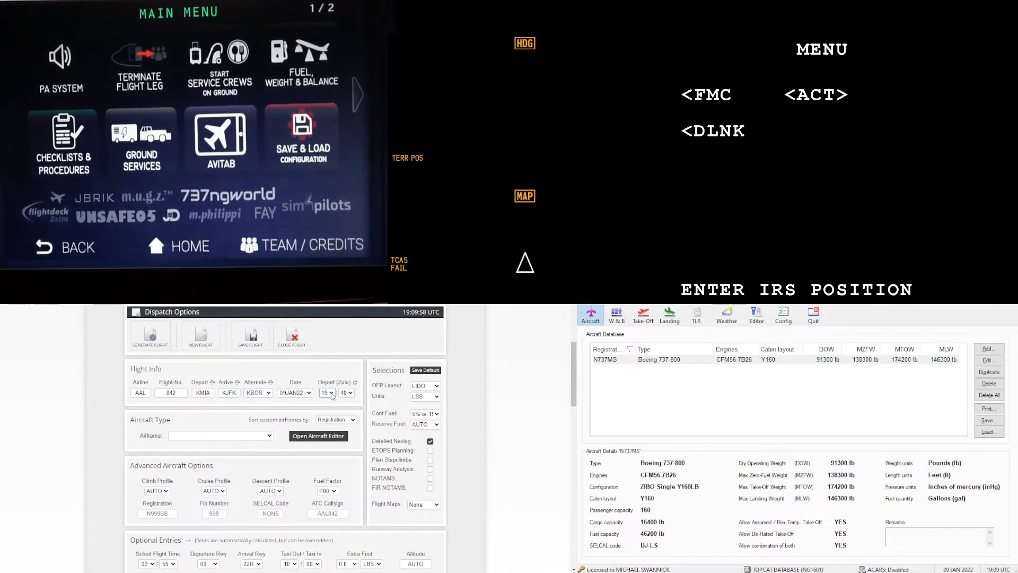
Set the flight's Zulu departure time to 13:27
{"action": "left_click", "coordinate": [323, 409]}
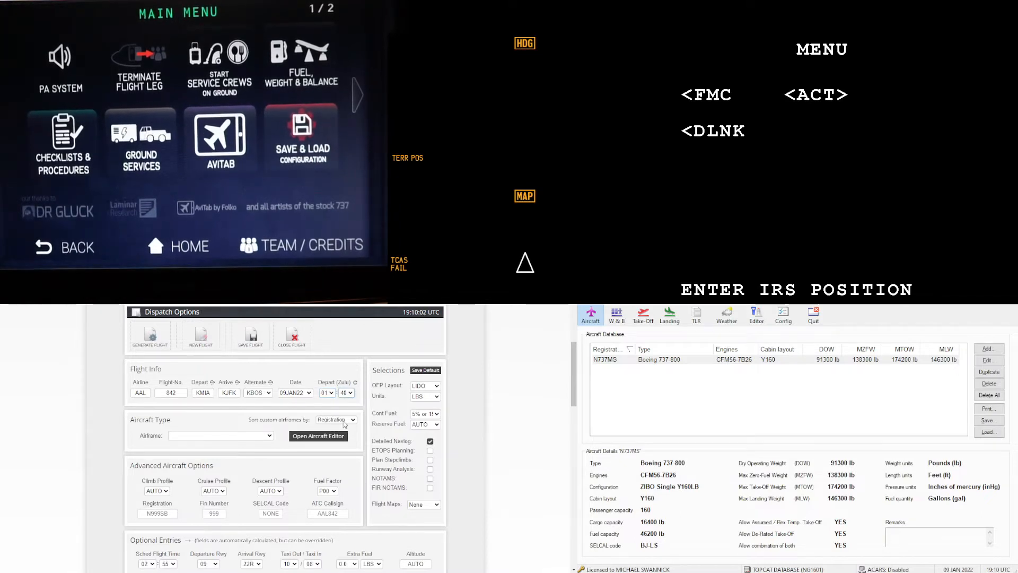
{"action": "left_click", "coordinate": [342, 492]}
{"action": "left_click", "coordinate": [328, 395]}
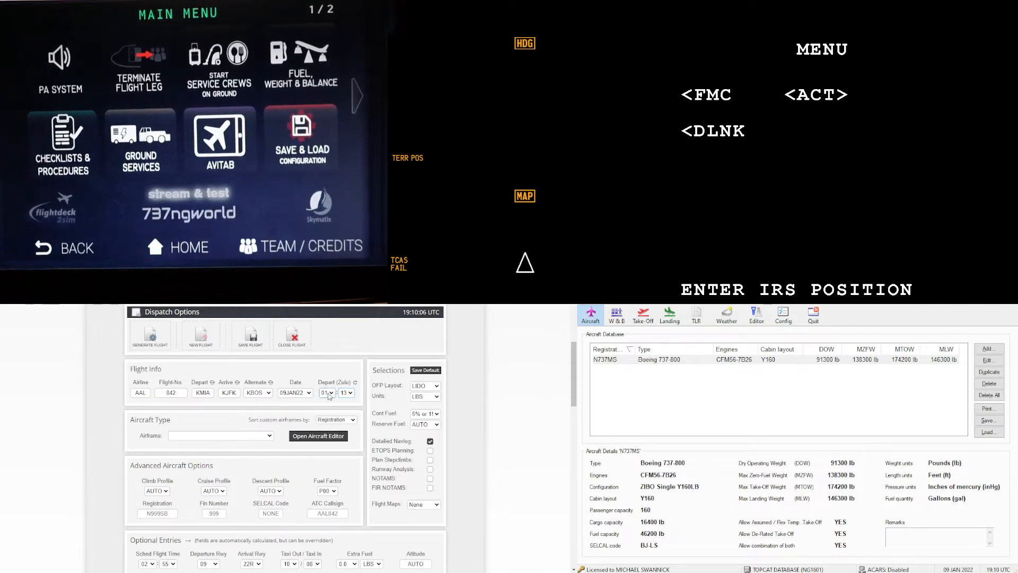
{"action": "left_click", "coordinate": [326, 494]}
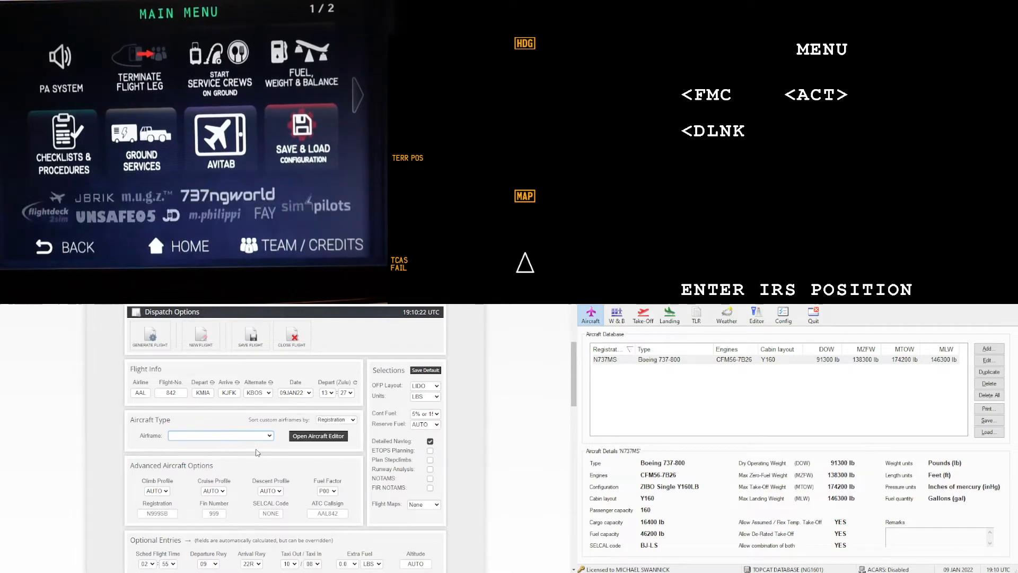
Choose the N461SB B737-800 American Airlines airframe and check its registration in the advanced aircraft options
{"action": "left_click", "coordinate": [255, 450]}
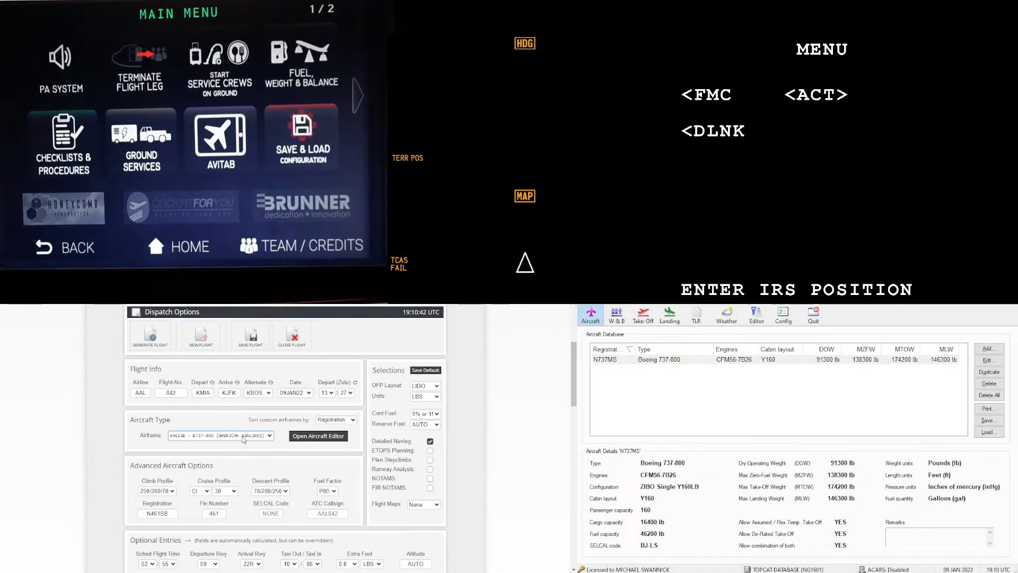
{"action": "scroll", "coordinate": [95, 422], "scroll_direction": "down", "scroll_amount": 2}
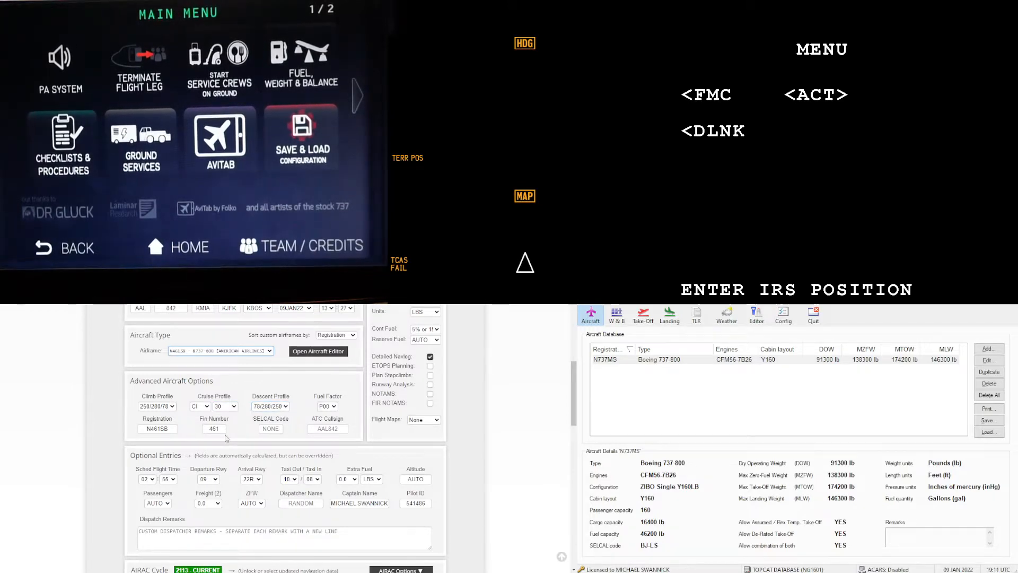
{"action": "left_click", "coordinate": [160, 428]}
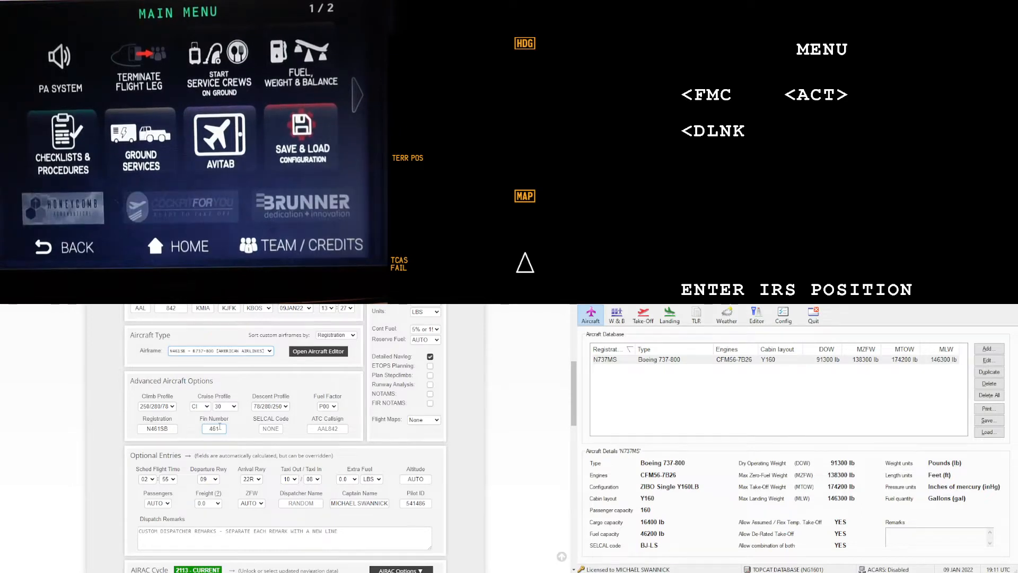
In the optional entries, set the scheduled flight time to 02:41 and the altitude to 37000, and select the pilot ID value
{"action": "scroll", "coordinate": [458, 401], "scroll_direction": "down", "scroll_amount": 1}
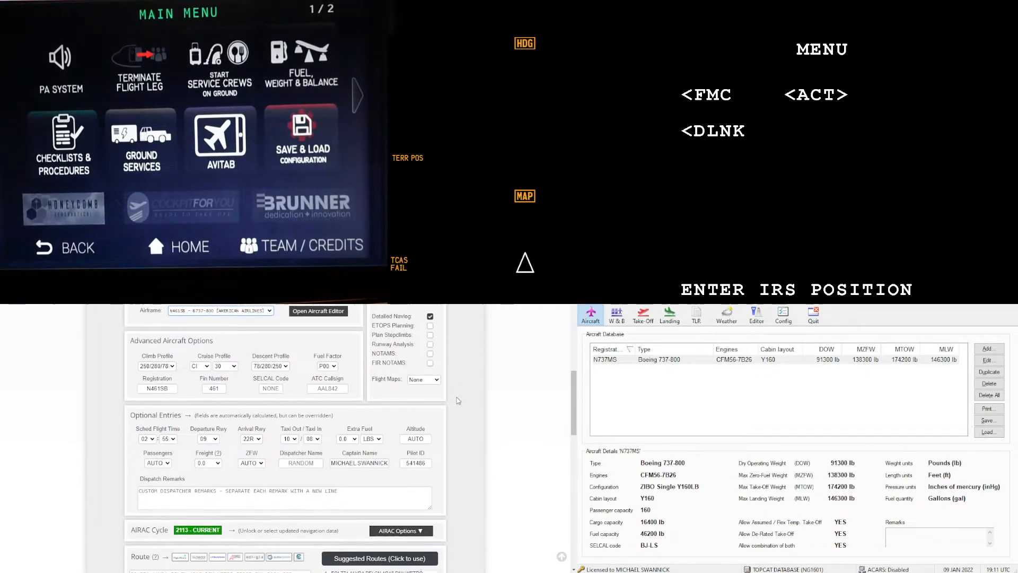
{"action": "scroll", "coordinate": [458, 400], "scroll_direction": "down", "scroll_amount": 1}
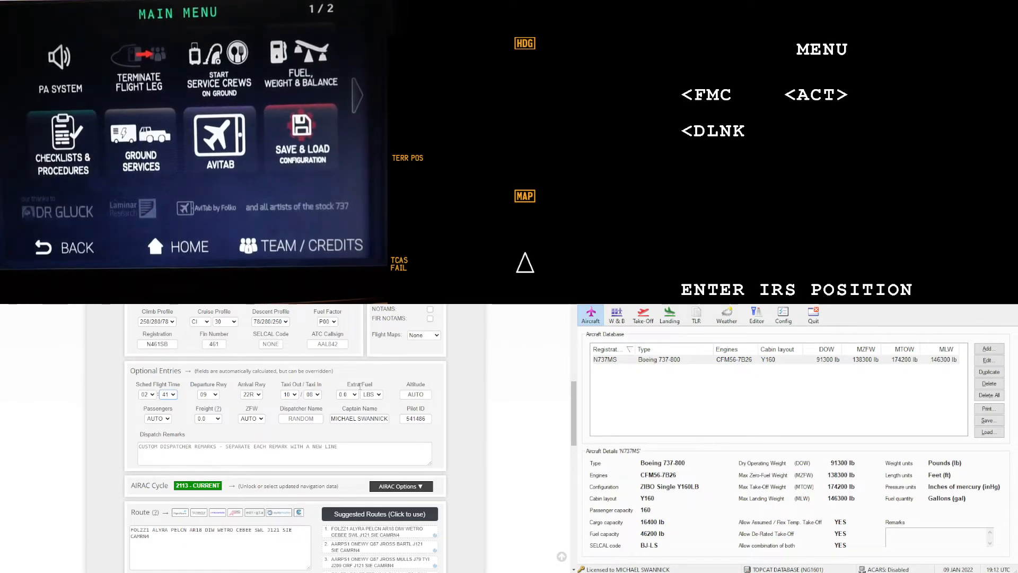
{"action": "double_click", "coordinate": [424, 394]}
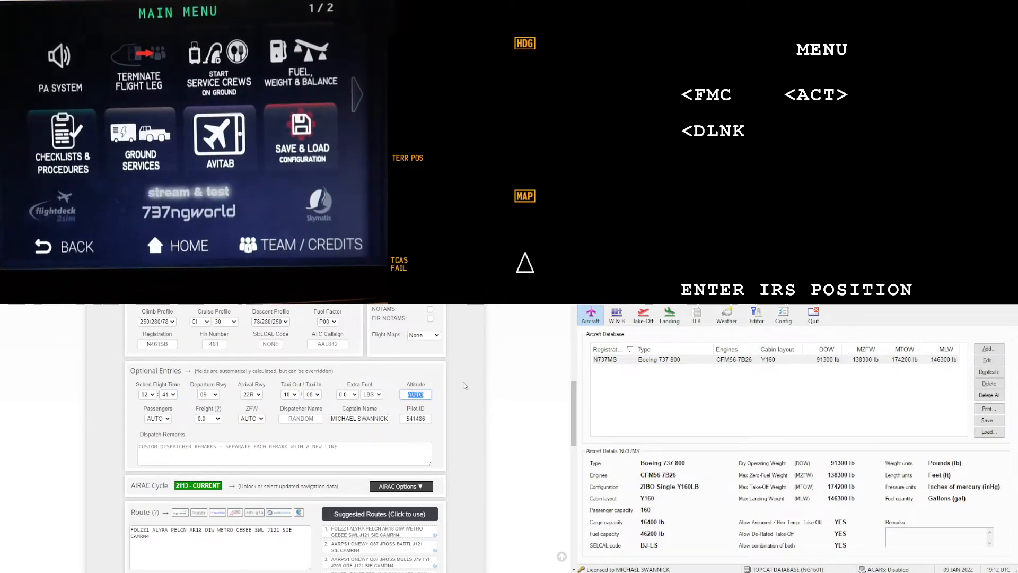
{"action": "type", "text": "3"}
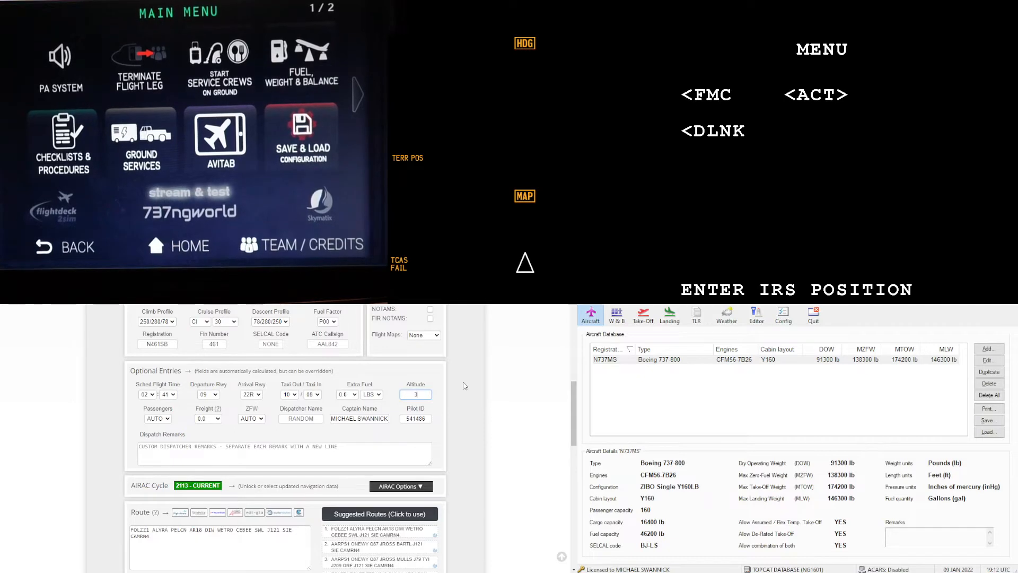
{"action": "type", "text": "70"}
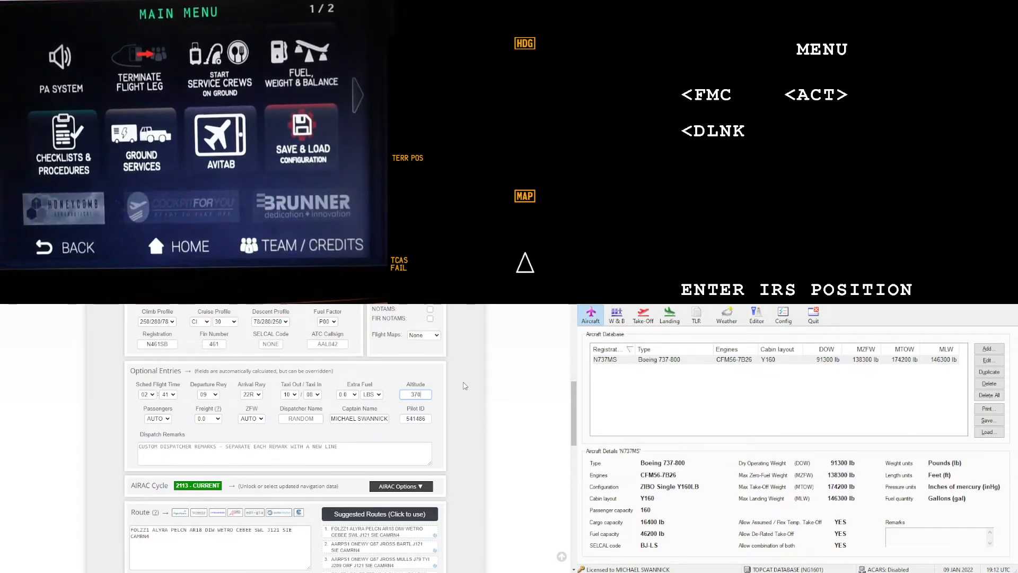
{"action": "type", "text": "00"}
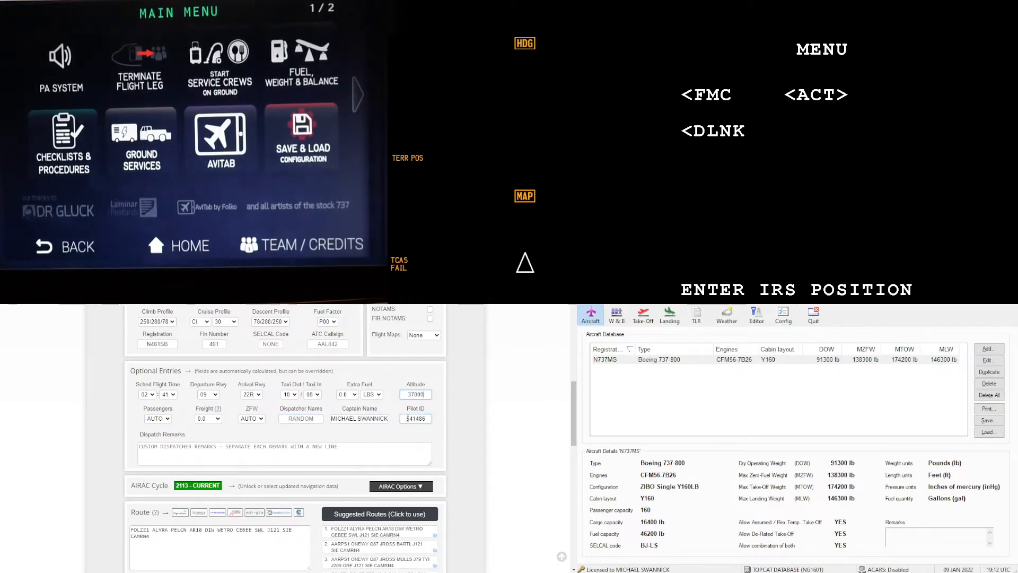
{"action": "left_click_drag", "start_coordinate": [426, 419], "coordinate": [404, 423]}
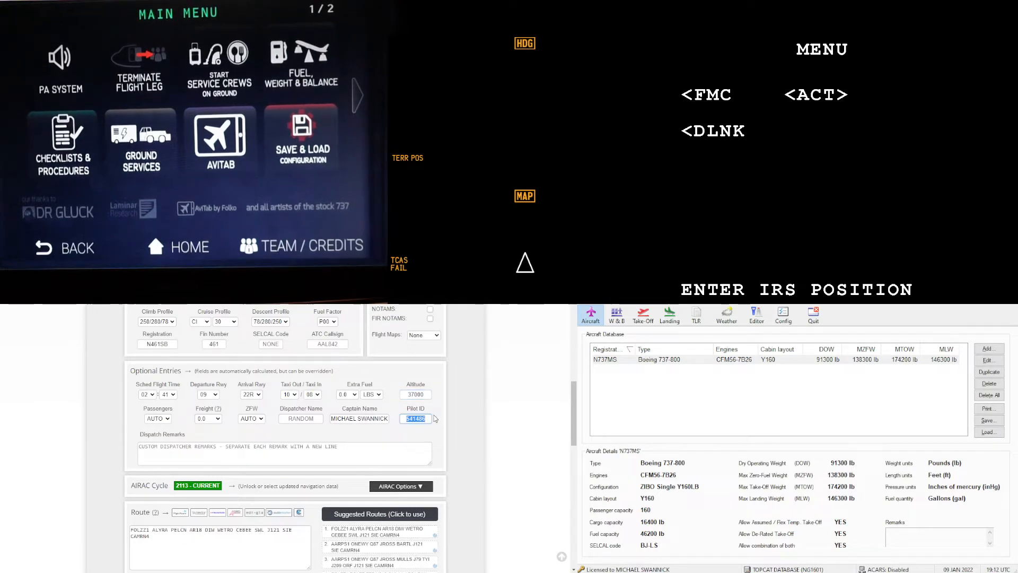
Examine the route string from KMIA to KJFK, its analysis result and the plotted track on the route map
{"action": "left_click", "coordinate": [430, 418]}
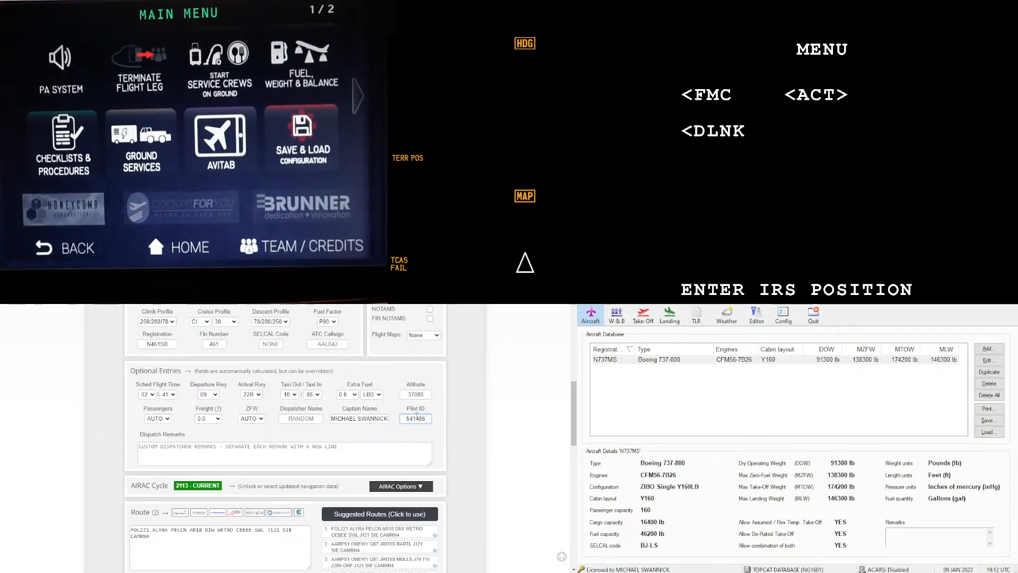
{"action": "scroll", "coordinate": [487, 389], "scroll_direction": "down", "scroll_amount": 3}
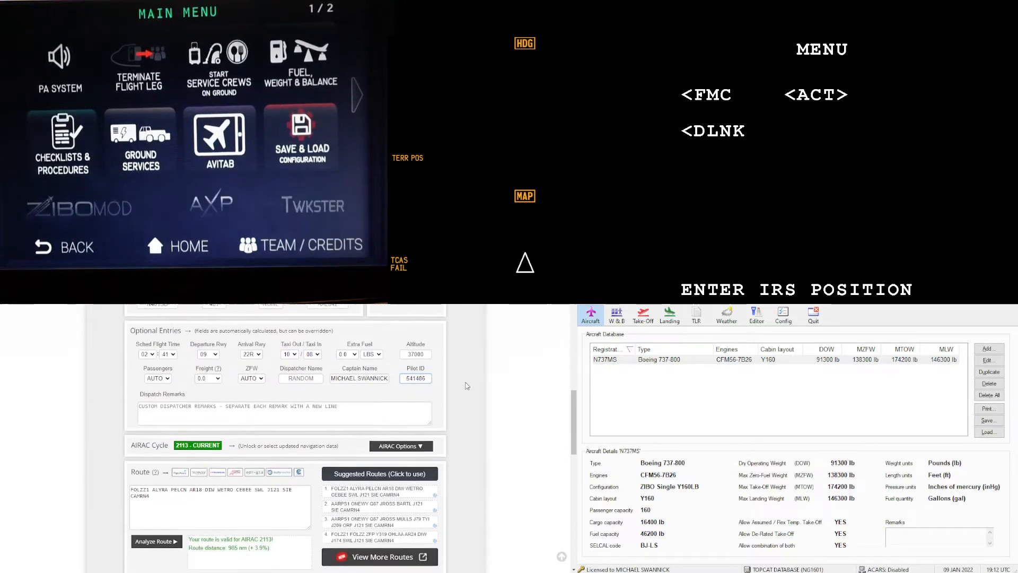
{"action": "scroll", "coordinate": [467, 386], "scroll_direction": "up", "scroll_amount": 1}
{"action": "left_click", "coordinate": [160, 411]}
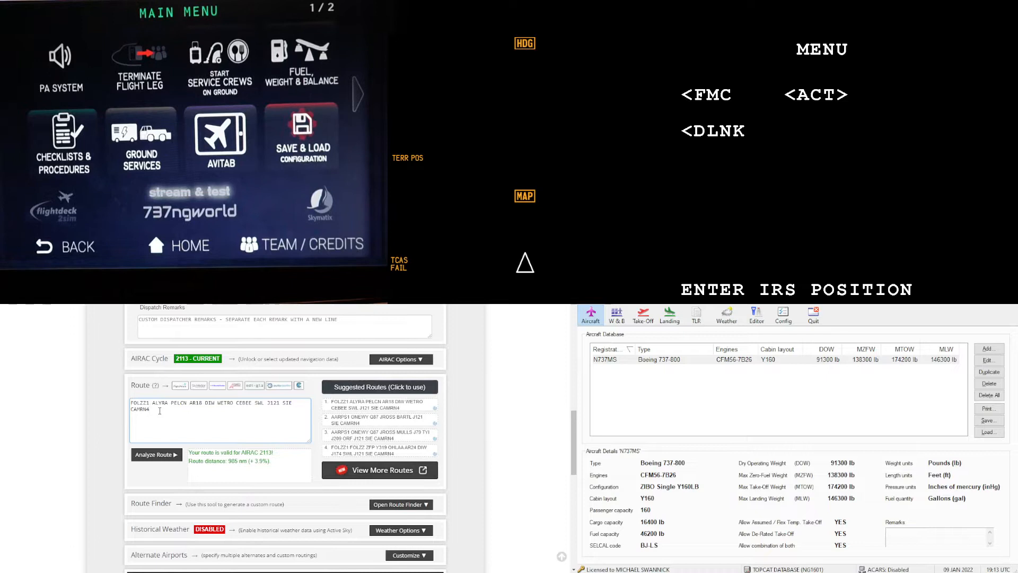
{"action": "left_click_drag", "start_coordinate": [160, 410], "coordinate": [115, 405]}
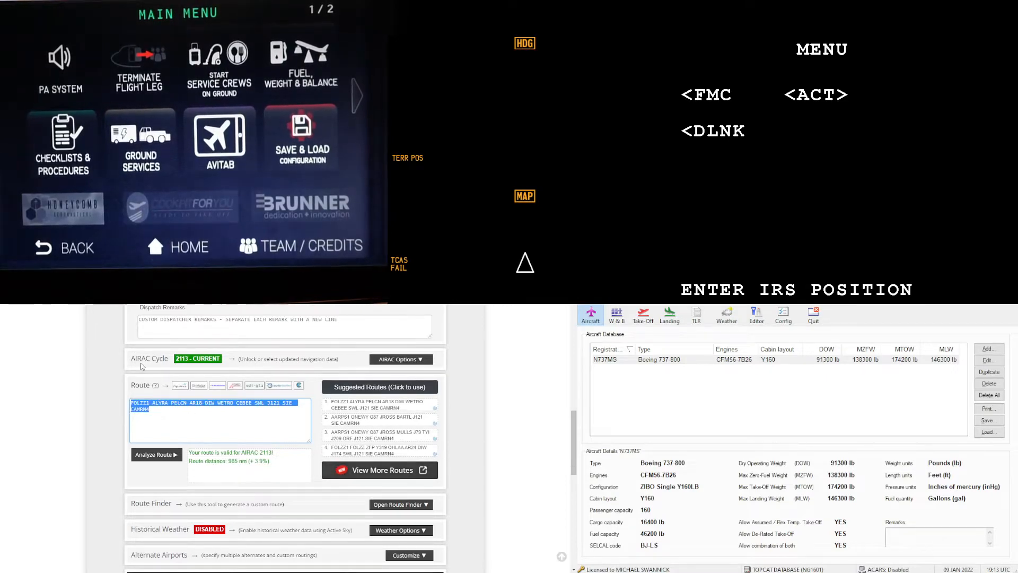
{"action": "left_click", "coordinate": [162, 457]}
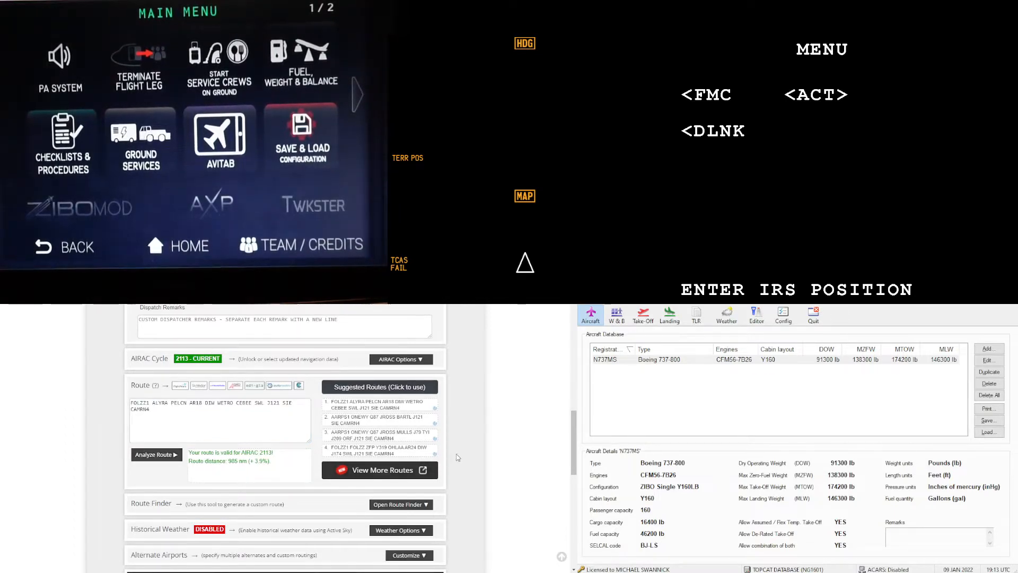
{"action": "scroll", "coordinate": [458, 442], "scroll_direction": "down", "scroll_amount": 6}
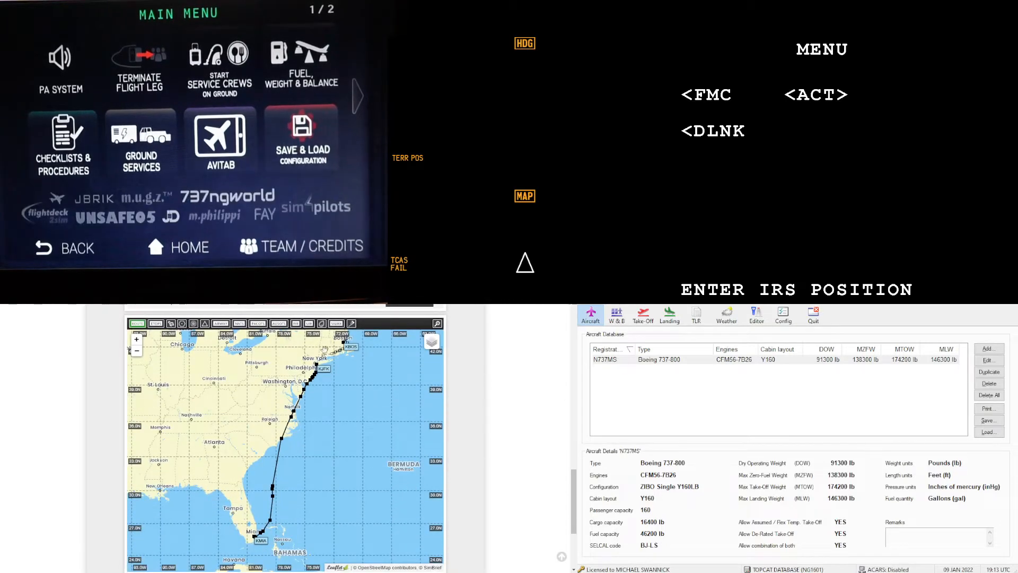
Generate the flight plan for AAL 842 and confirm overwriting any previously generated plans
{"action": "scroll", "coordinate": [494, 456], "scroll_direction": "up", "scroll_amount": 10}
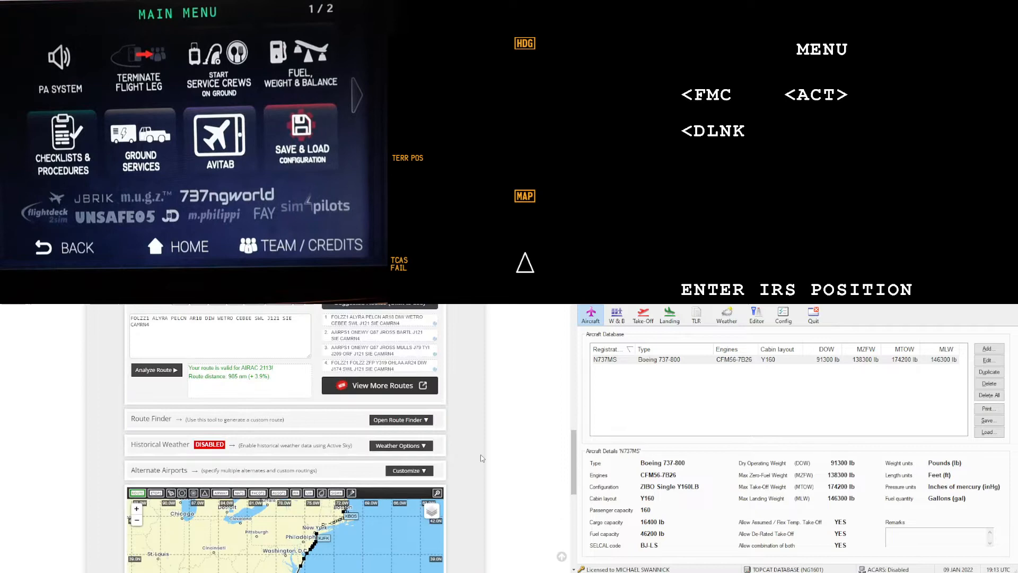
{"action": "scroll", "coordinate": [482, 458], "scroll_direction": "up", "scroll_amount": 1}
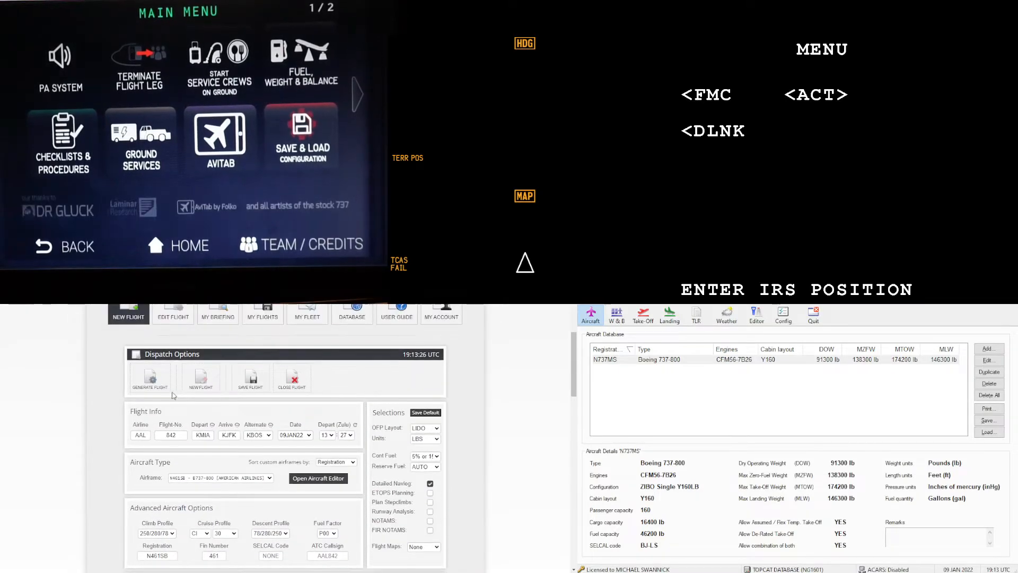
{"action": "left_click", "coordinate": [152, 378]}
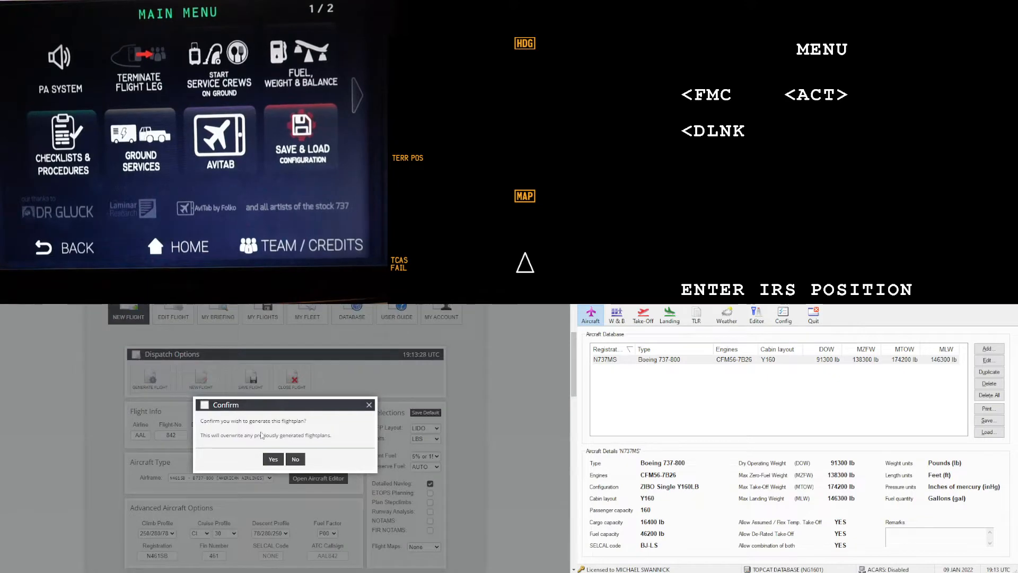
{"action": "left_click", "coordinate": [273, 459]}
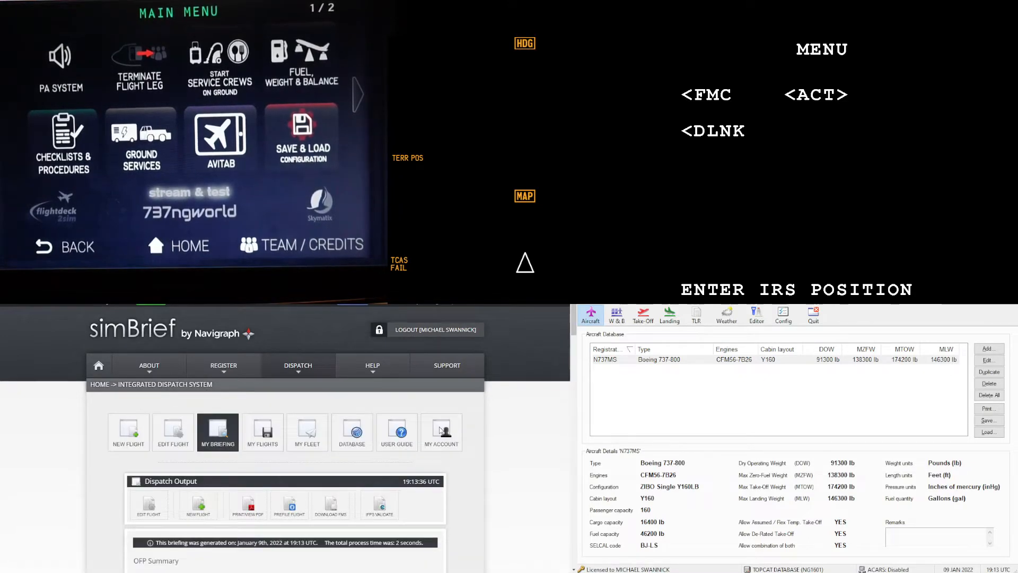
Download the flight plan in X-Plane 11 format as KMIAKJFK01.fms from the list of FMS downloads
{"action": "scroll", "coordinate": [426, 439], "scroll_direction": "down", "scroll_amount": 2}
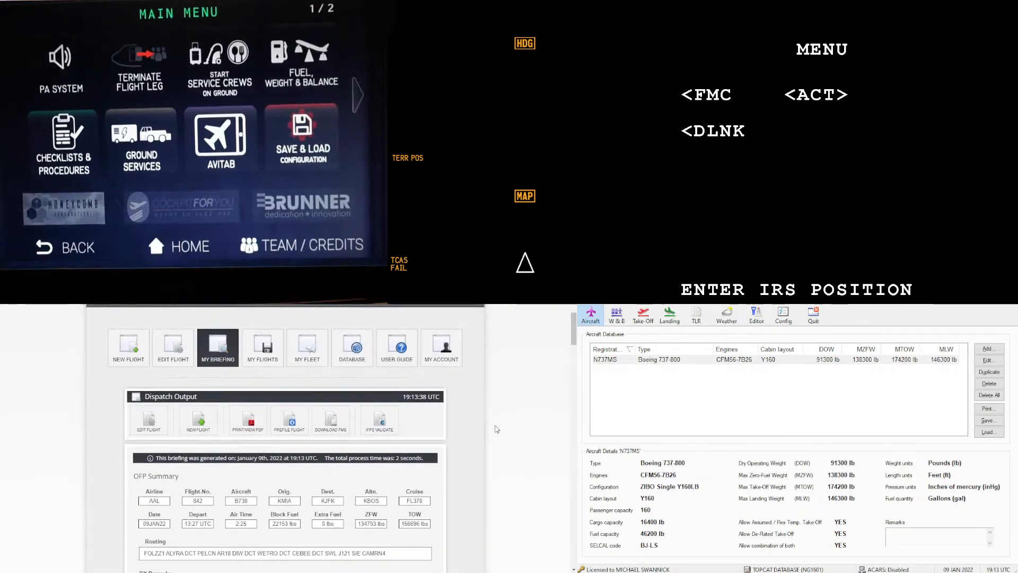
{"action": "left_click", "coordinate": [331, 423]}
{"action": "scroll", "coordinate": [447, 422], "scroll_direction": "down", "scroll_amount": 5}
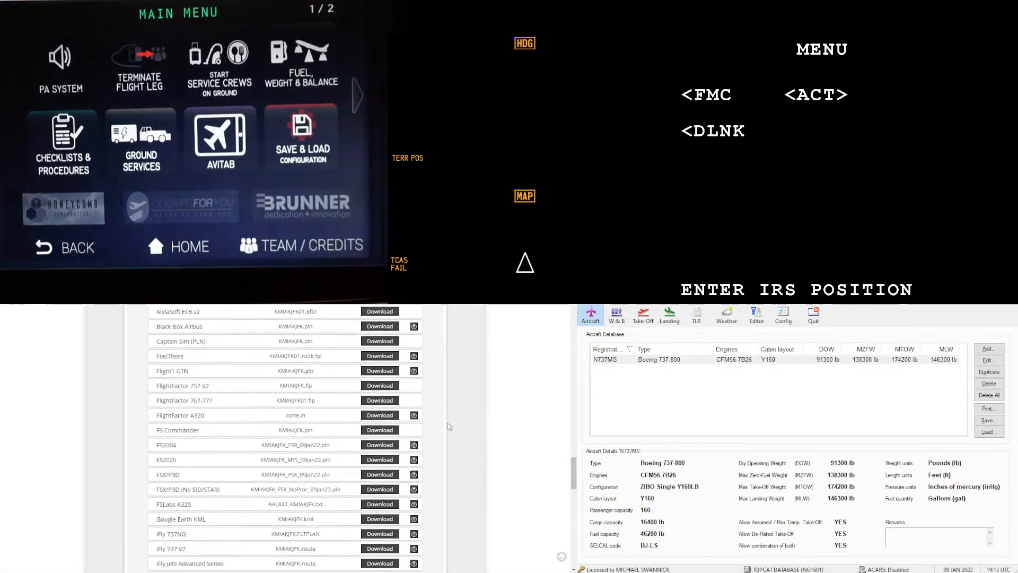
{"action": "scroll", "coordinate": [448, 422], "scroll_direction": "down", "scroll_amount": 6}
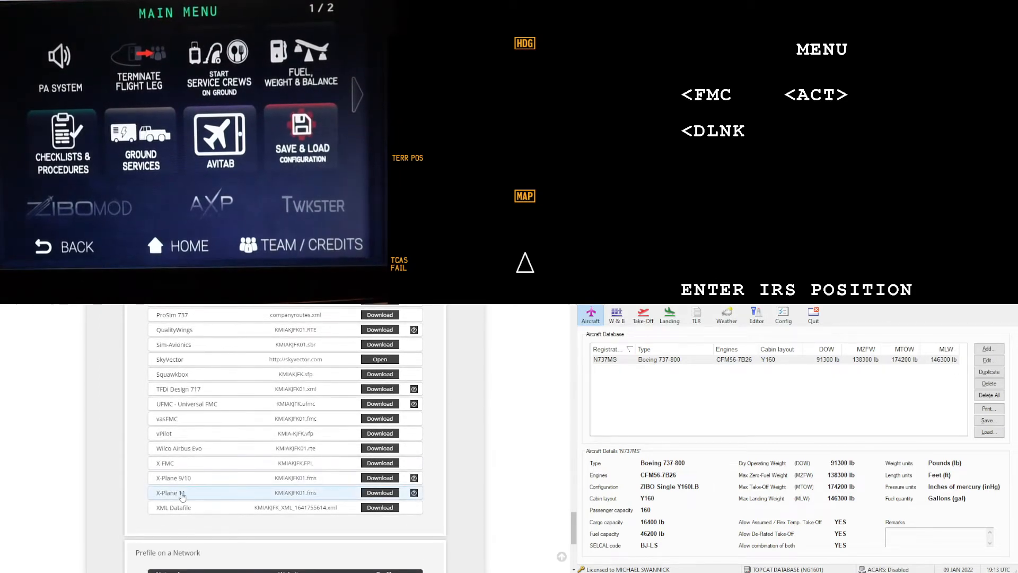
{"action": "left_click", "coordinate": [380, 493]}
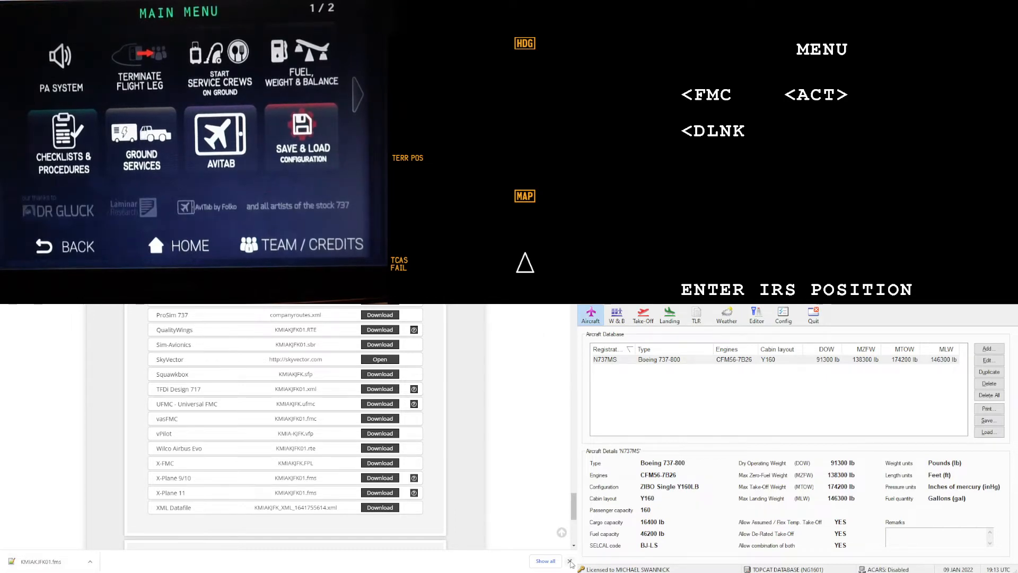
Review the briefing's OFP summary, route map and paperwork preview, including planned fuel, navigation log, wind information and airport weather
{"action": "scroll", "coordinate": [536, 479], "scroll_direction": "up", "scroll_amount": 20}
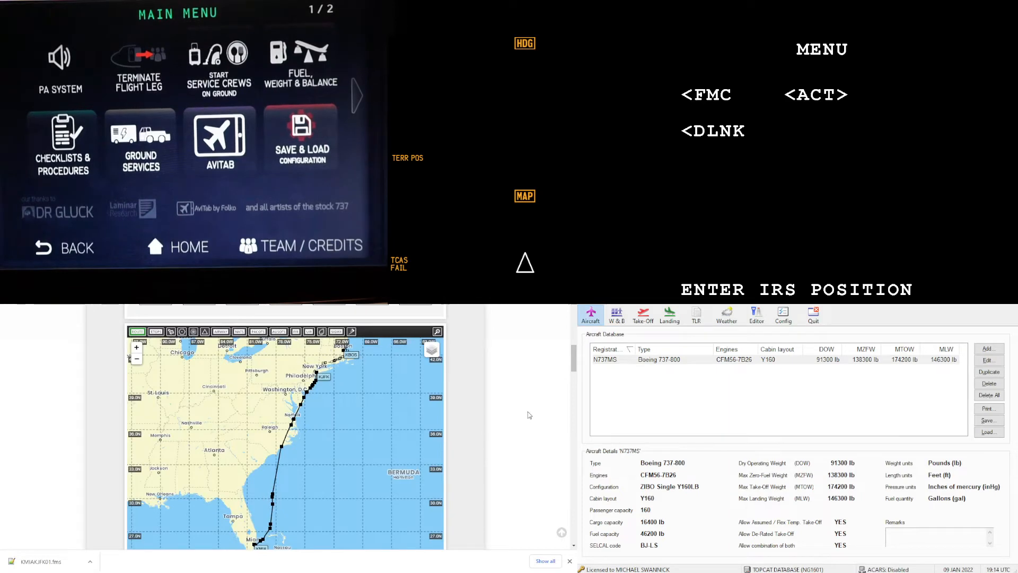
{"action": "scroll", "coordinate": [507, 395], "scroll_direction": "up", "scroll_amount": 4}
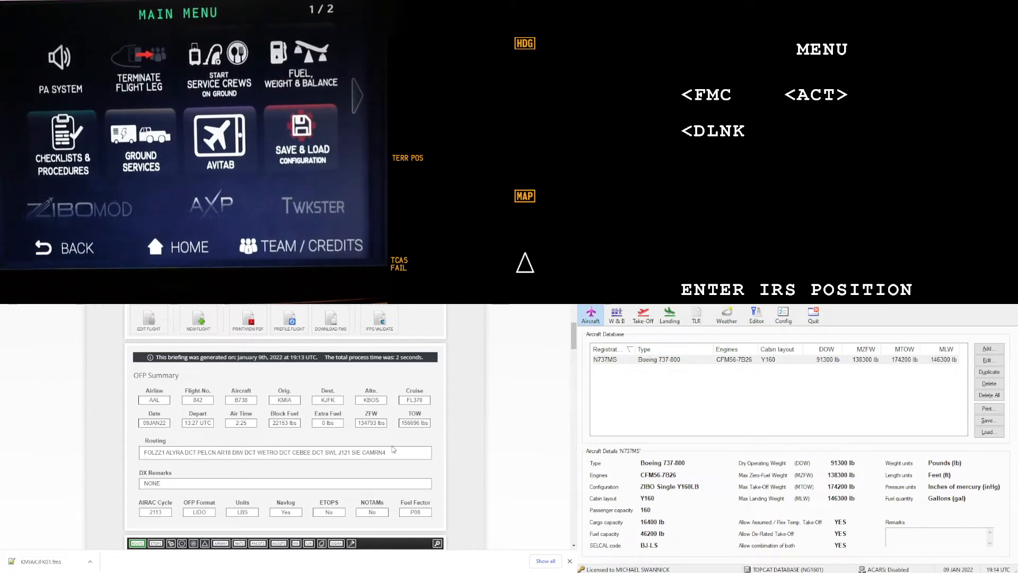
{"action": "scroll", "coordinate": [461, 434], "scroll_direction": "down", "scroll_amount": 5}
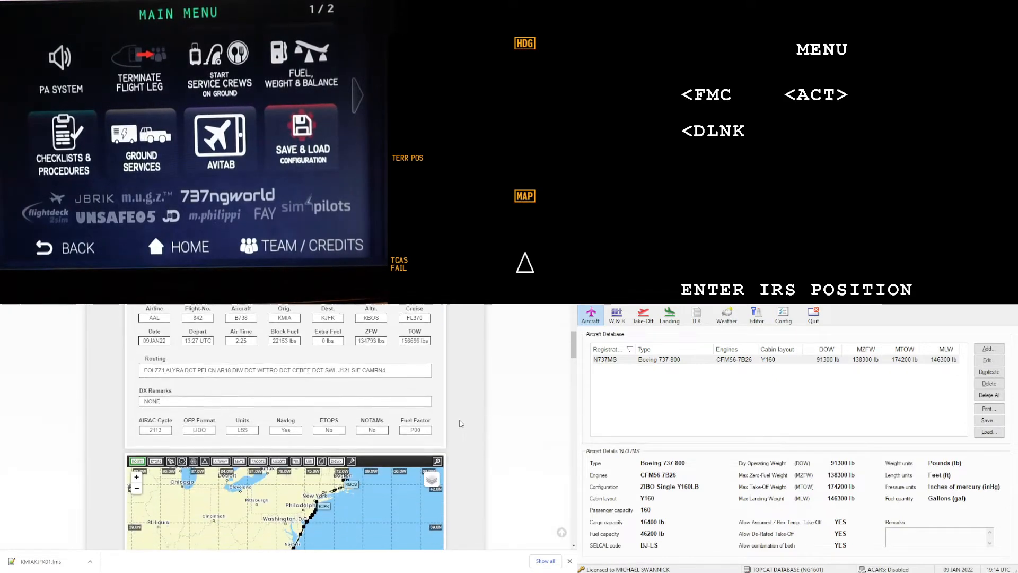
{"action": "scroll", "coordinate": [462, 427], "scroll_direction": "down", "scroll_amount": 6}
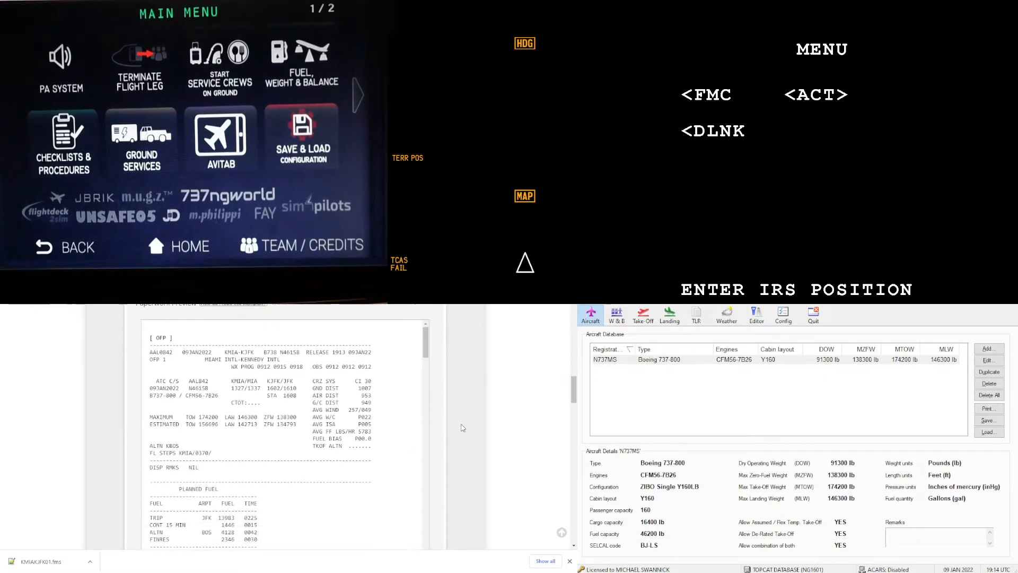
{"action": "scroll", "coordinate": [249, 415], "scroll_direction": "up", "scroll_amount": 1}
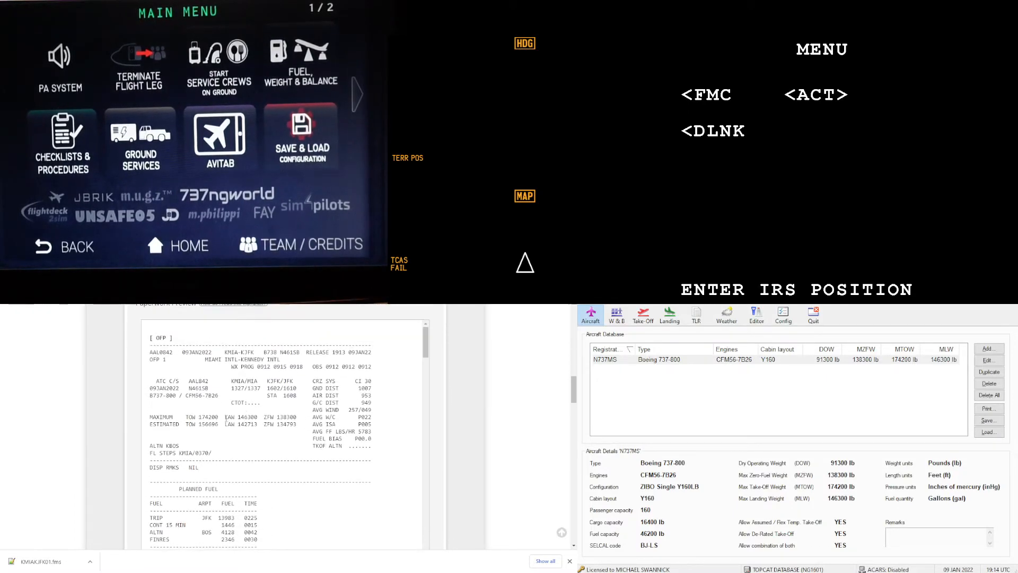
{"action": "scroll", "coordinate": [216, 409], "scroll_direction": "down", "scroll_amount": 12}
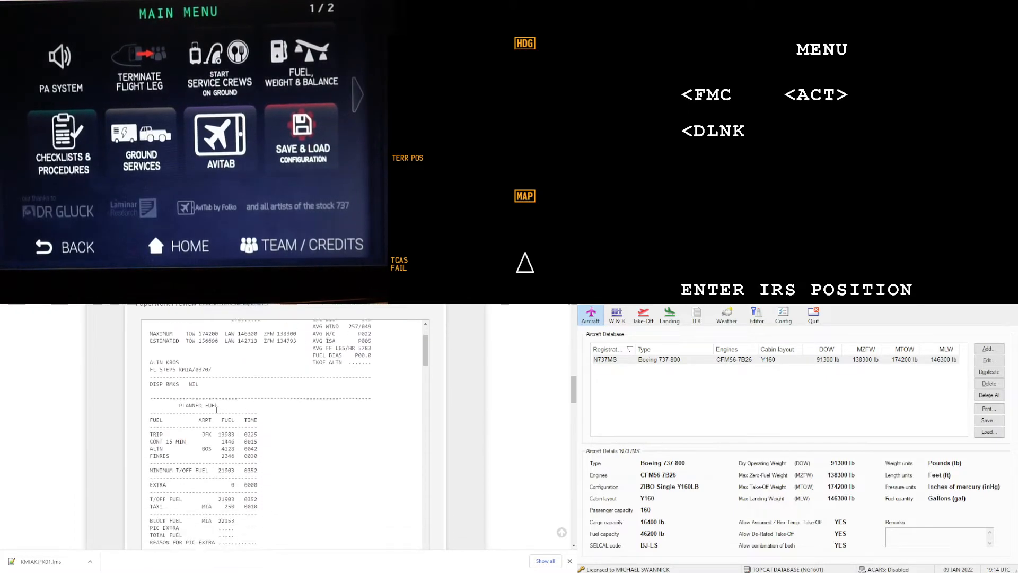
{"action": "scroll", "coordinate": [216, 410], "scroll_direction": "down", "scroll_amount": 10}
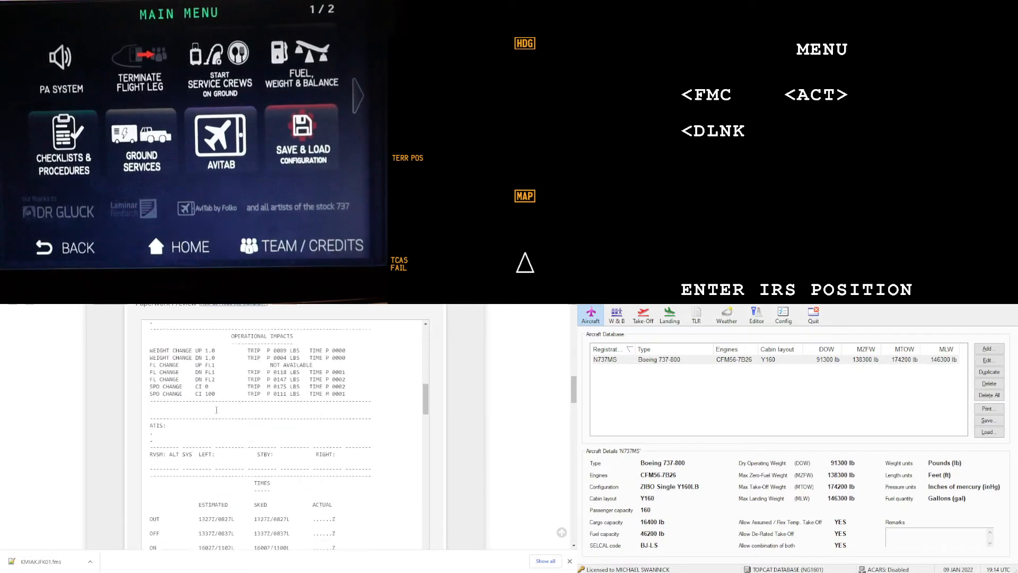
{"action": "scroll", "coordinate": [216, 409], "scroll_direction": "down", "scroll_amount": 12}
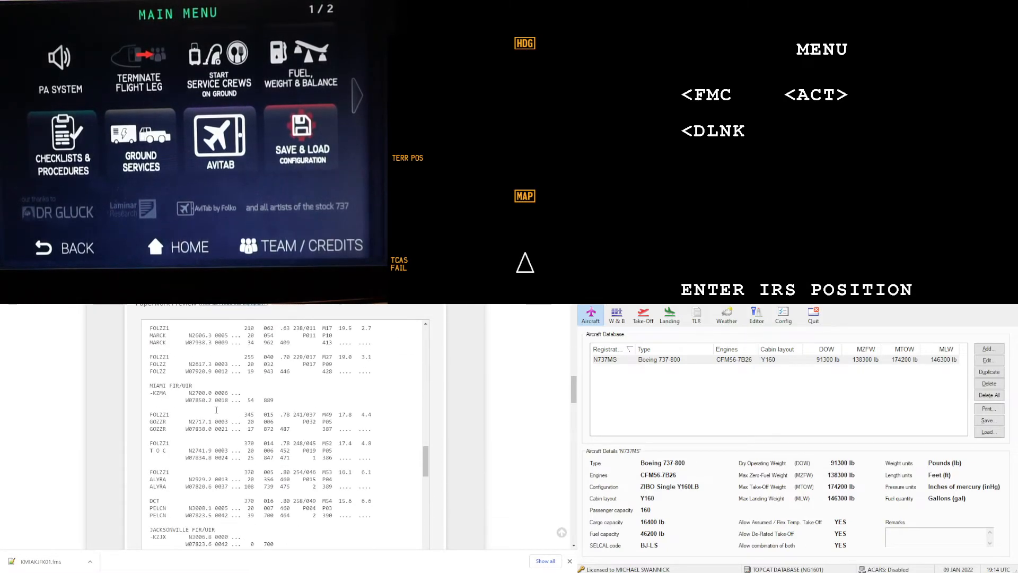
{"action": "scroll", "coordinate": [216, 409], "scroll_direction": "down", "scroll_amount": 12}
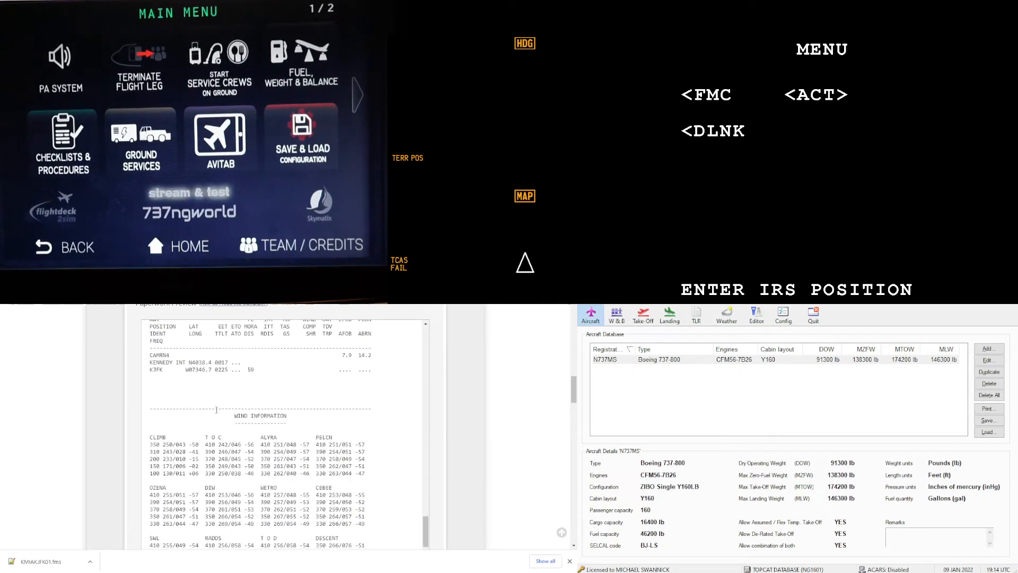
{"action": "scroll", "coordinate": [216, 410], "scroll_direction": "down", "scroll_amount": 12}
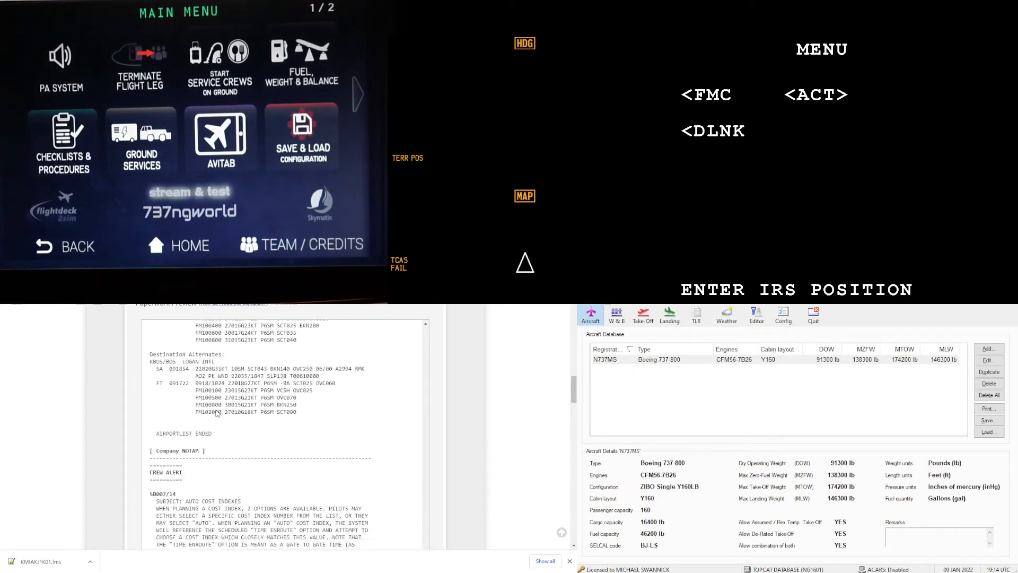
{"action": "scroll", "coordinate": [216, 409], "scroll_direction": "up", "scroll_amount": 20}
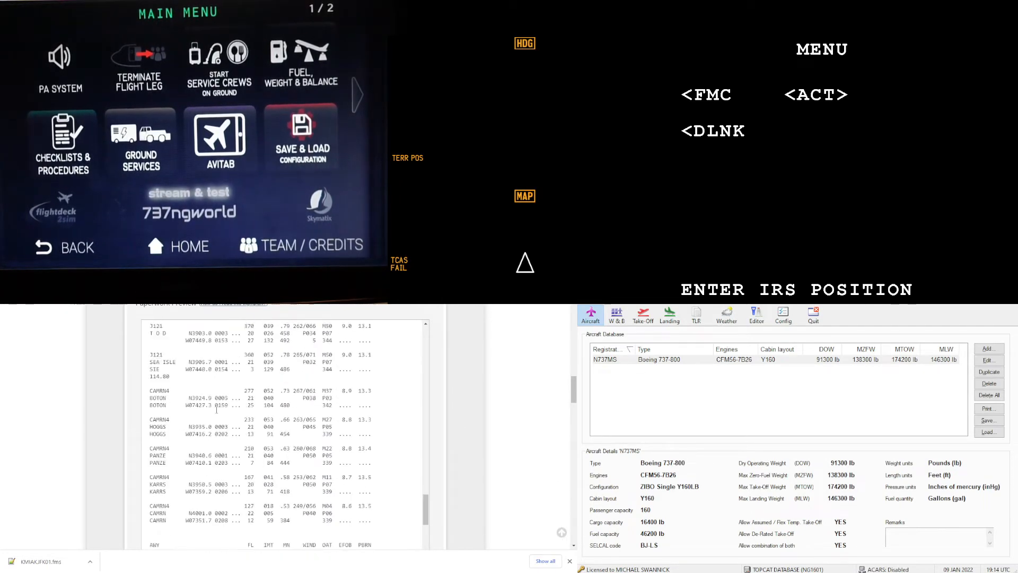
{"action": "scroll", "coordinate": [216, 410], "scroll_direction": "up", "scroll_amount": 10}
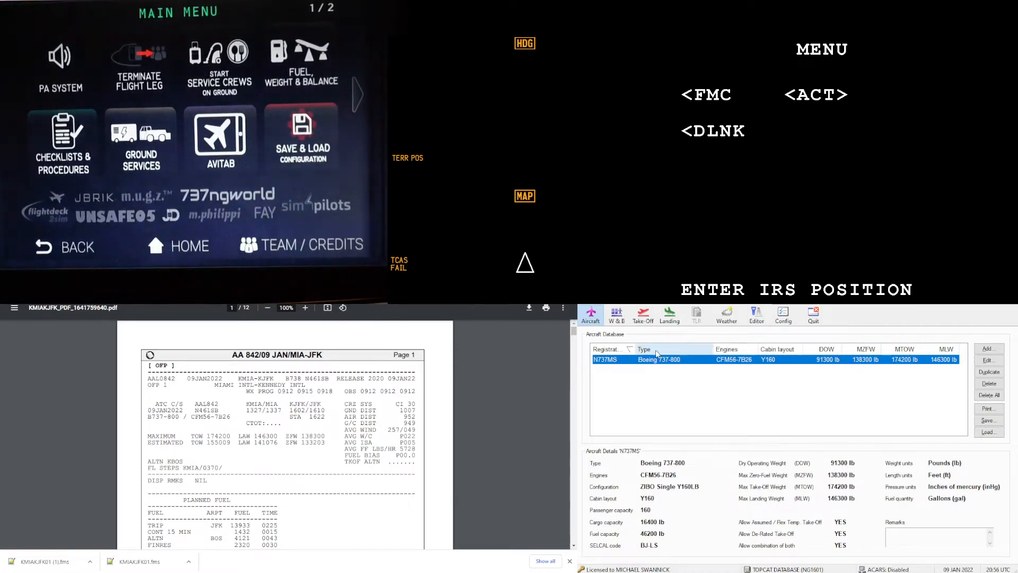
In TOPCAT's weight and balance page, enter flight number 842 from KMIA to KJFK with primary alternate KBOS
{"action": "left_click", "coordinate": [618, 315]}
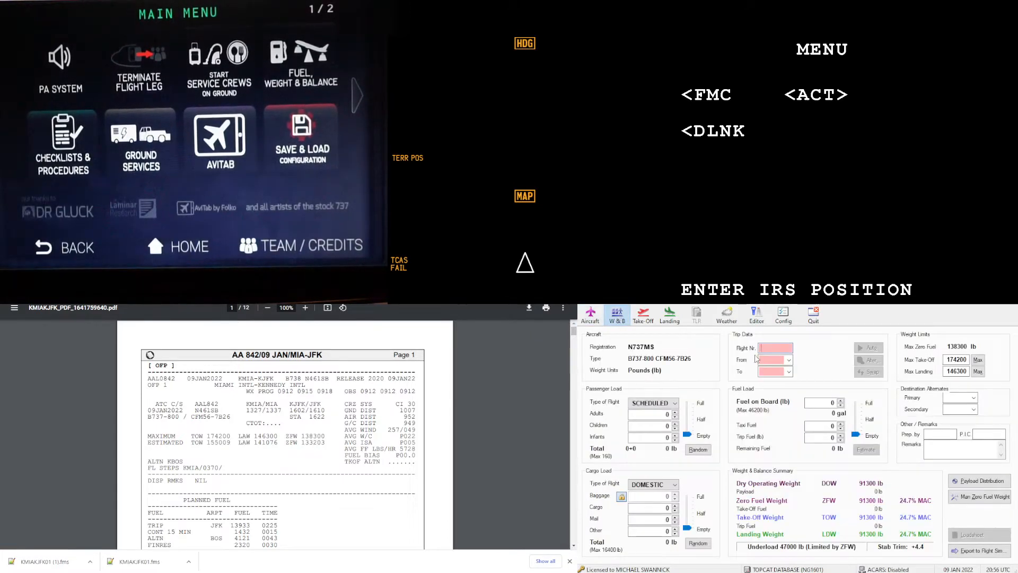
{"action": "left_click", "coordinate": [774, 349]}
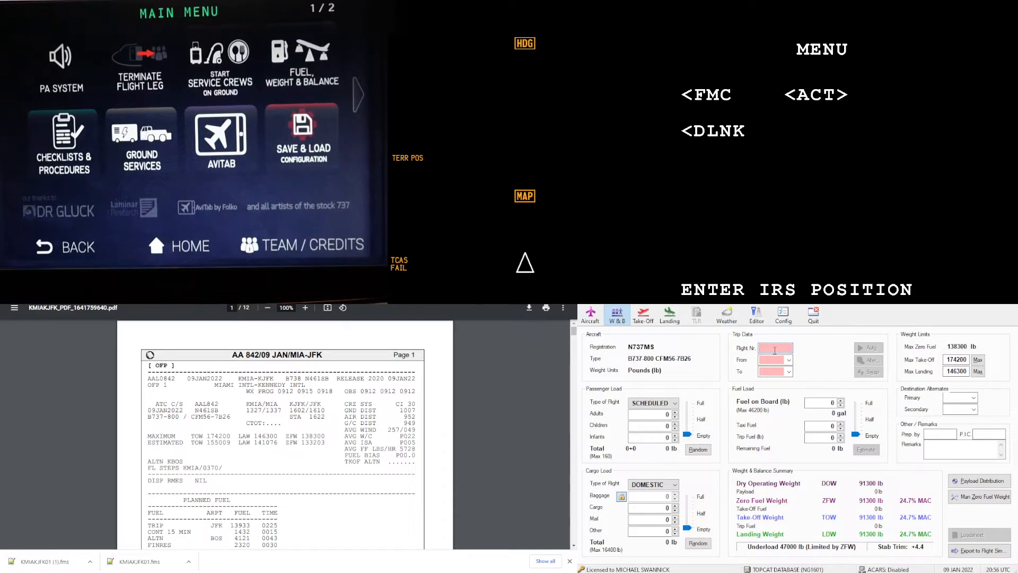
{"action": "type", "text": "84"}
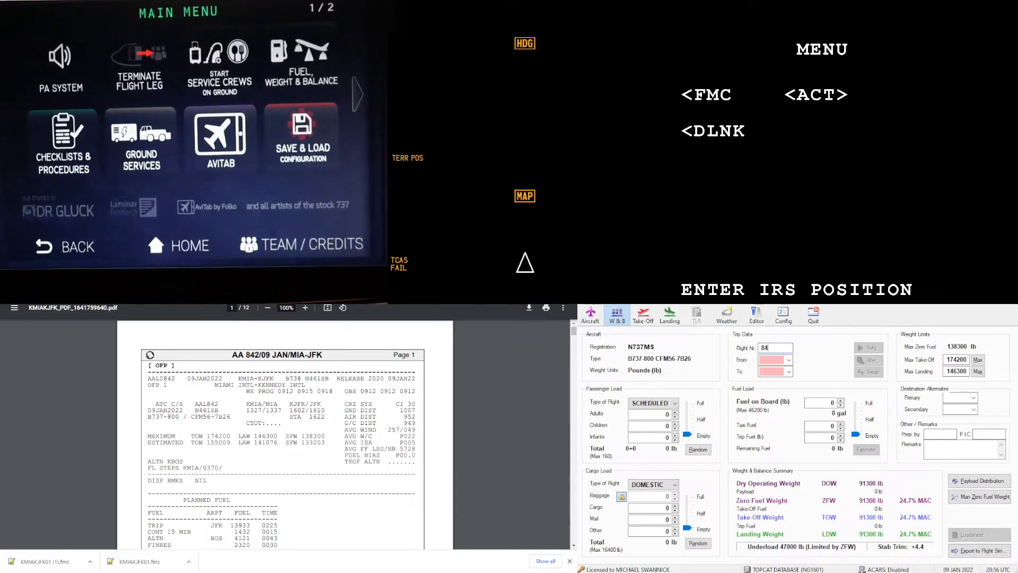
{"action": "type", "text": "2"}
{"action": "key", "text": "Tab"}
{"action": "type", "text": "KMIA"}
{"action": "left_click", "coordinate": [773, 373]}
{"action": "type", "text": "KJ"}
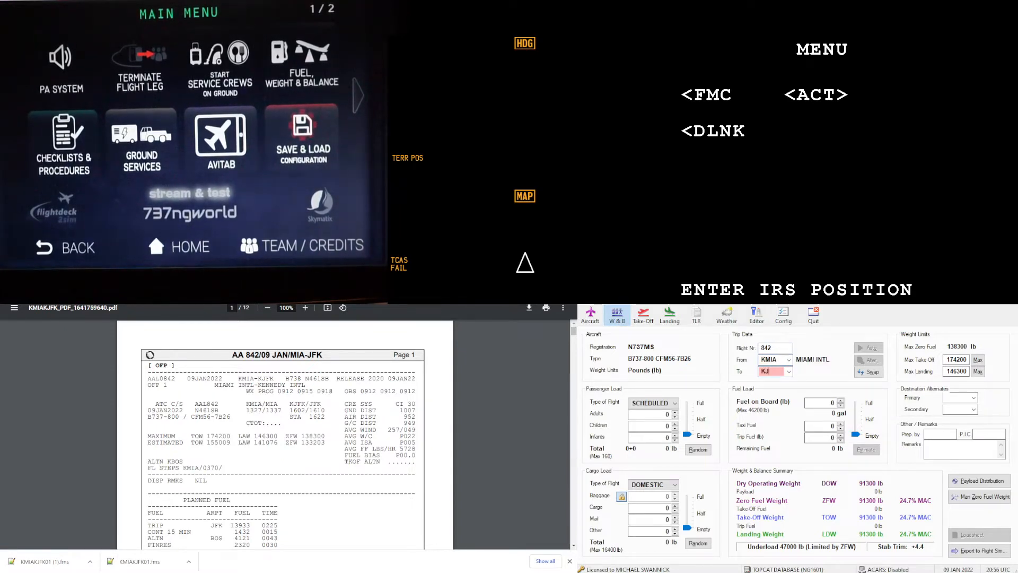
{"action": "type", "text": "FK"}
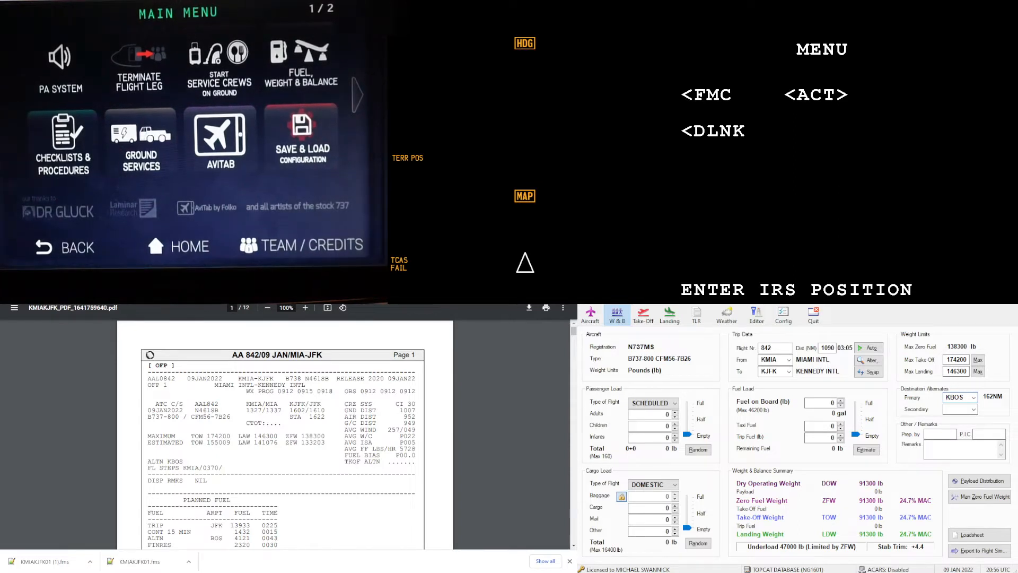
Set the fuel on board to 22056 lb, taken from the block fuel in the briefing's planned fuel table
{"action": "scroll", "coordinate": [195, 429], "scroll_direction": "down", "scroll_amount": 3}
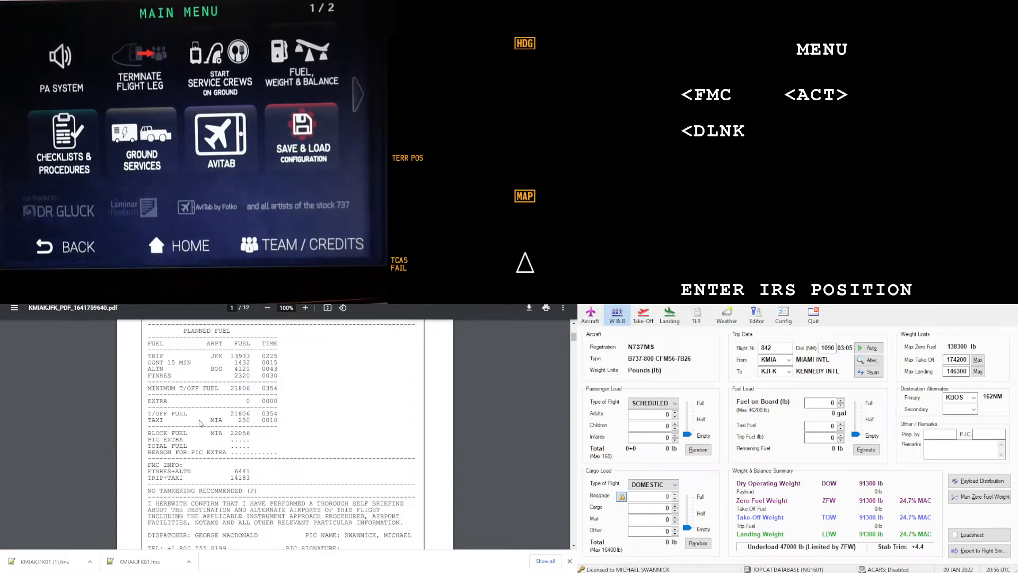
{"action": "left_click", "coordinate": [696, 305]}
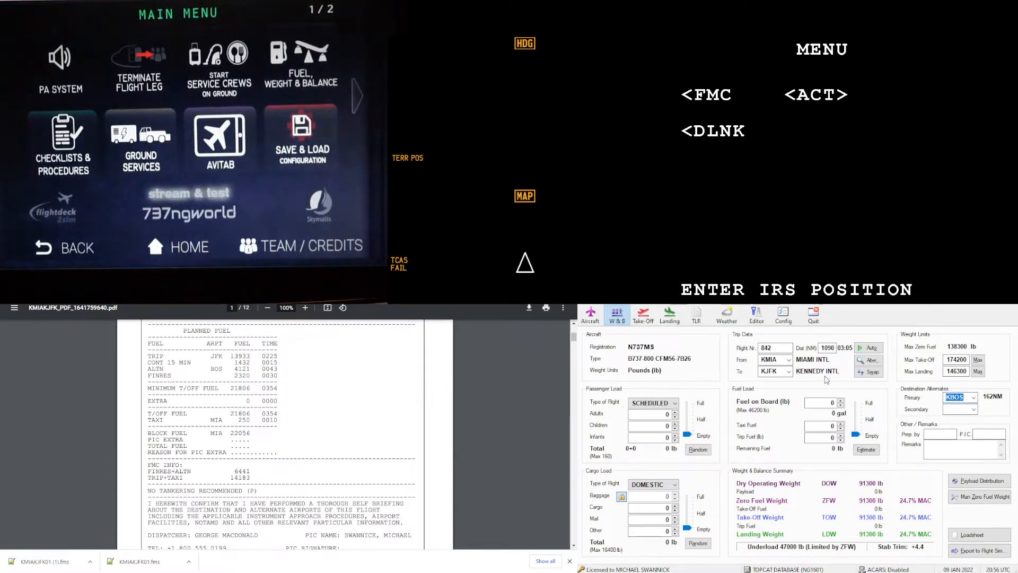
{"action": "double_click", "coordinate": [832, 403]}
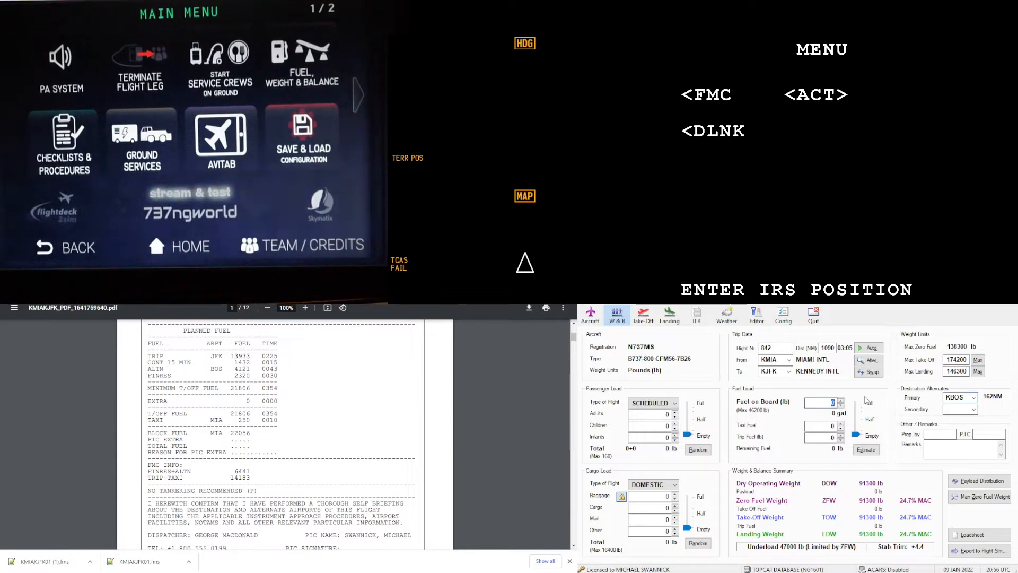
{"action": "type", "text": "220"}
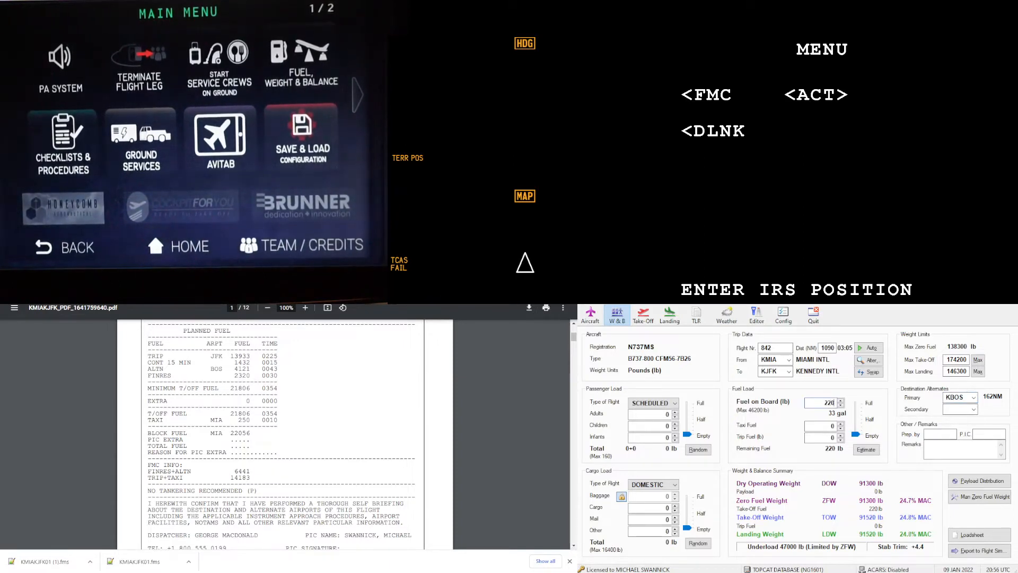
{"action": "type", "text": "56"}
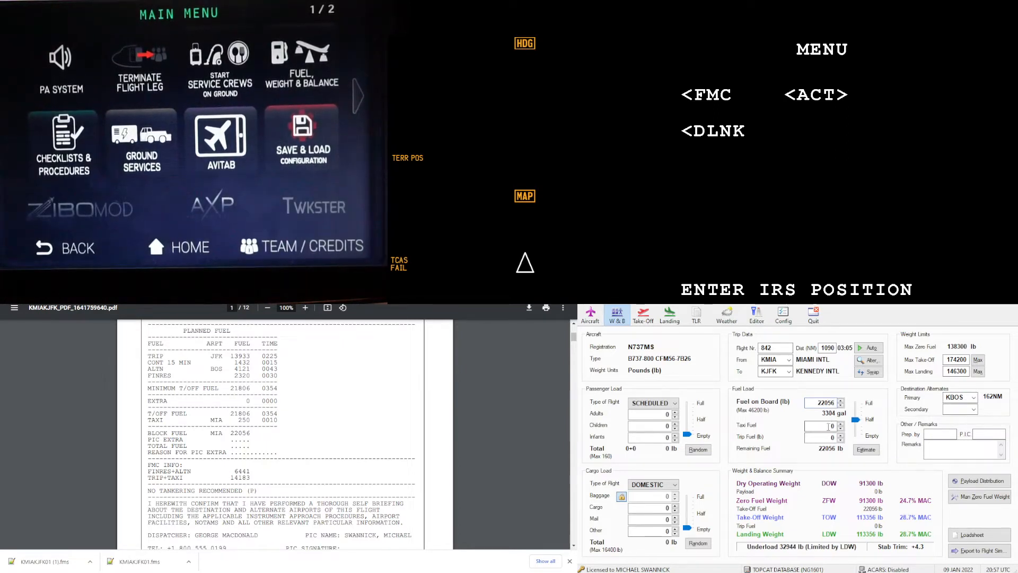
Enter the briefing's 250 lb as taxi fuel and set the trip fuel to 21806 lb
{"action": "left_click_drag", "start_coordinate": [233, 413], "coordinate": [254, 420]}
{"action": "left_click", "coordinate": [157, 416]}
{"action": "left_click_drag", "start_coordinate": [150, 419], "coordinate": [281, 420]}
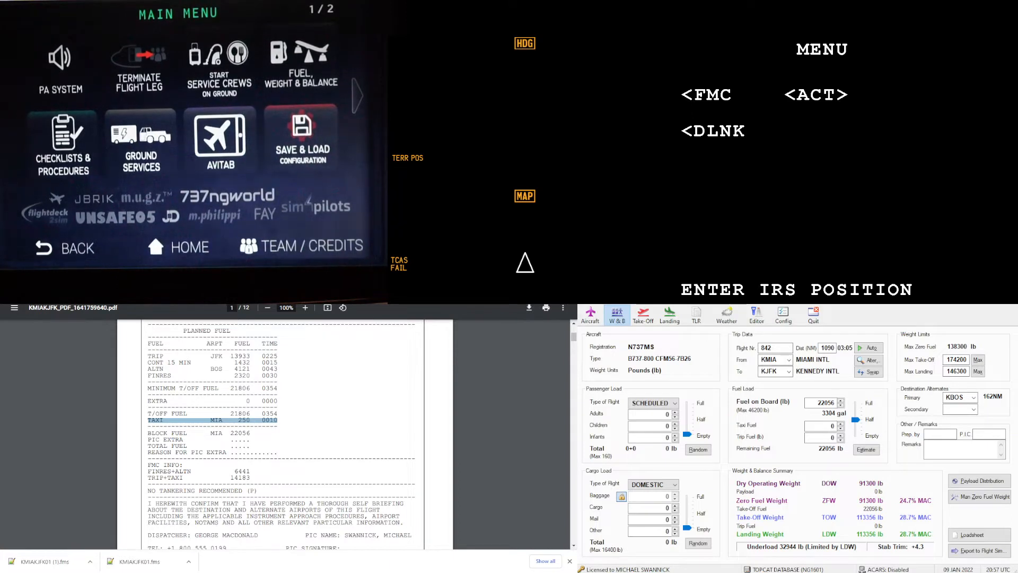
{"action": "double_click", "coordinate": [832, 425]}
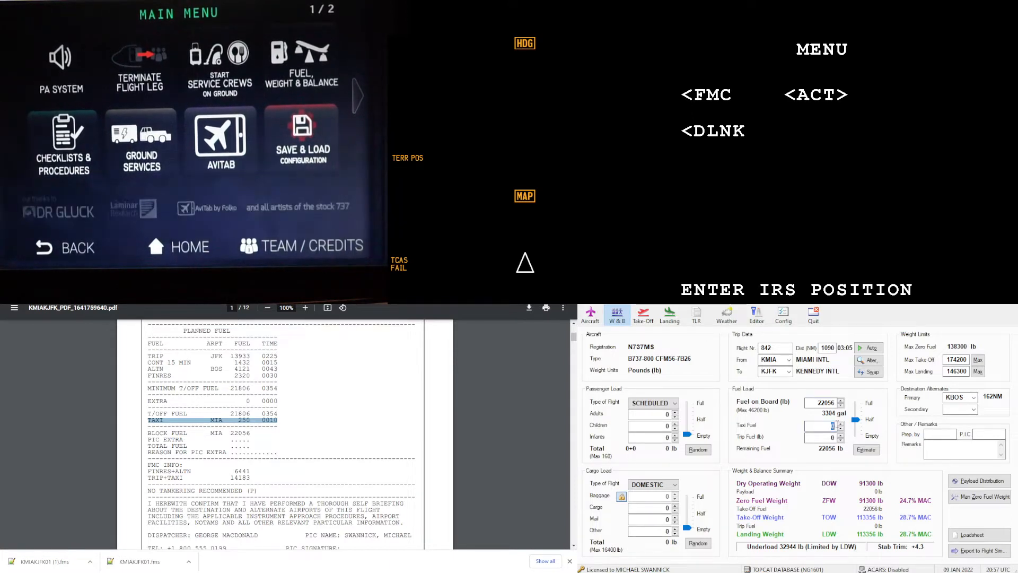
{"action": "type", "text": "250"}
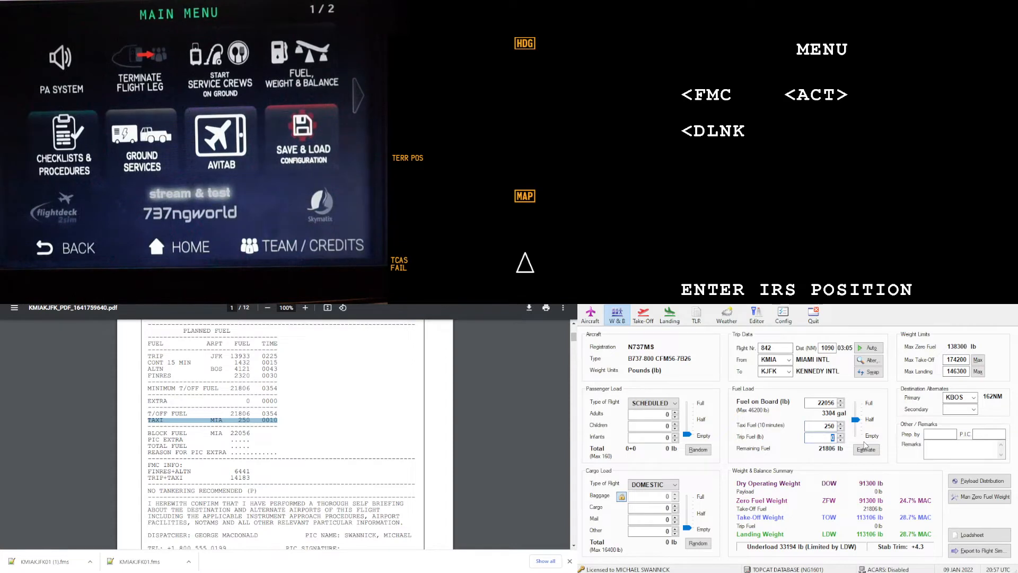
{"action": "type", "text": "2180"}
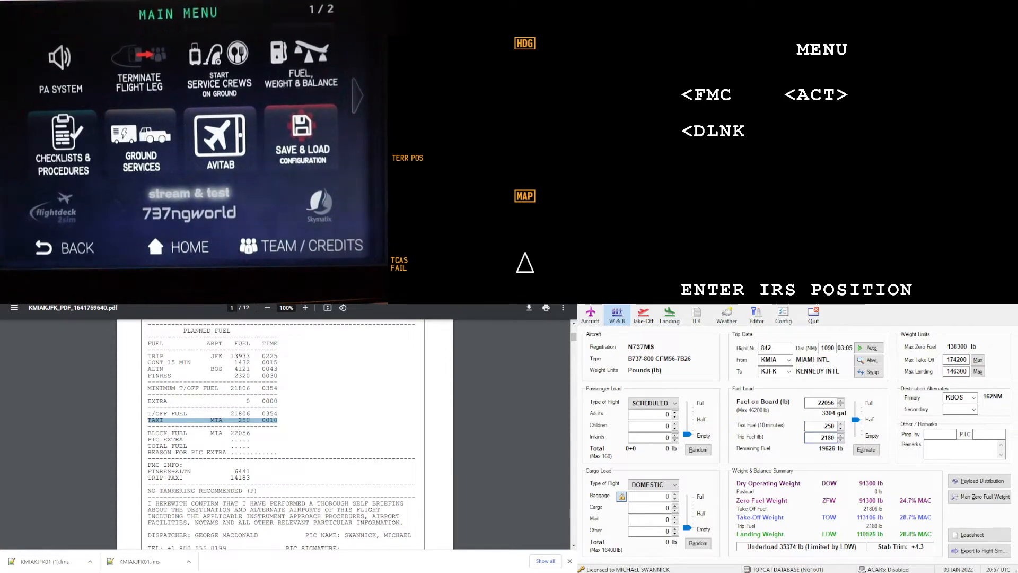
{"action": "type", "text": "6"}
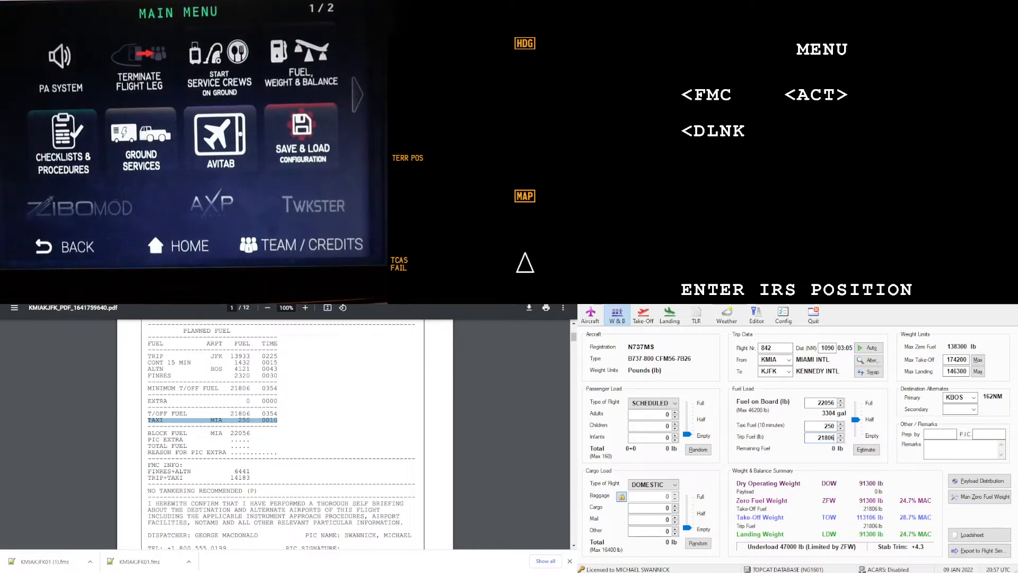
Highlight the estimated weights in the OFP and set the passenger load to 160 adults with no children or infants
{"action": "scroll", "coordinate": [277, 463], "scroll_direction": "up", "scroll_amount": 3}
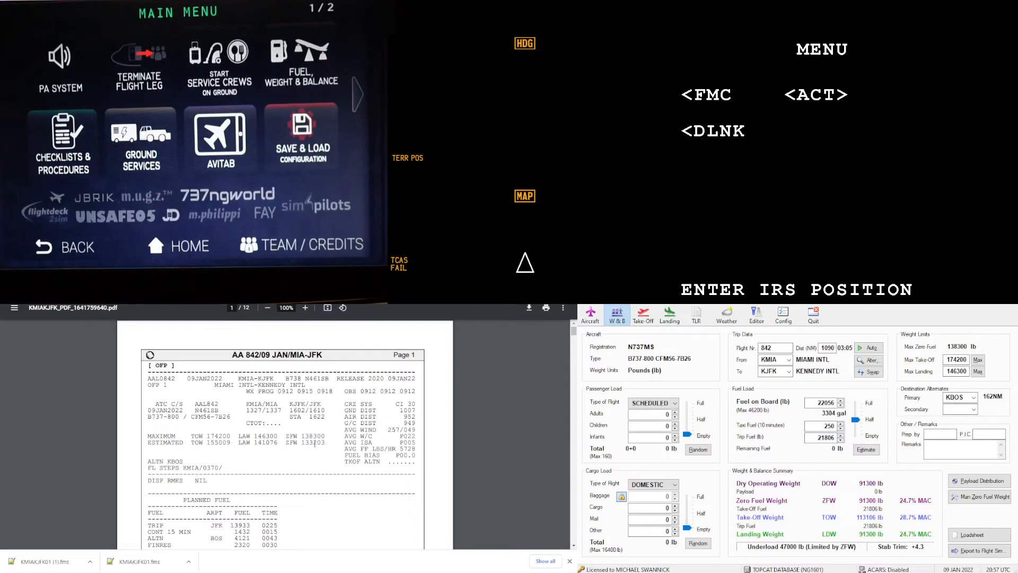
{"action": "left_click_drag", "start_coordinate": [329, 443], "coordinate": [147, 445]}
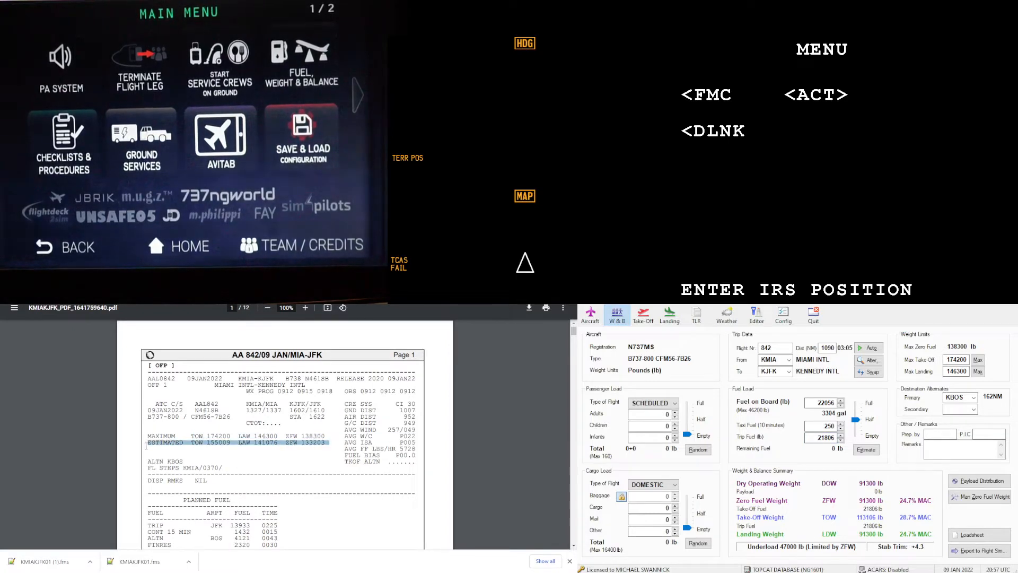
{"action": "left_click", "coordinate": [834, 437]}
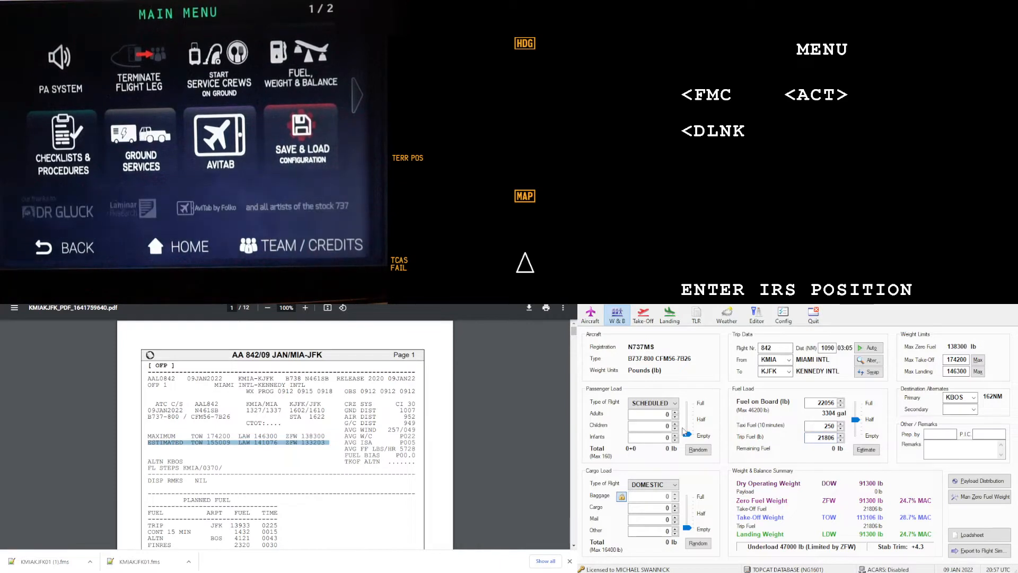
{"action": "left_click_drag", "start_coordinate": [688, 436], "coordinate": [687, 396]}
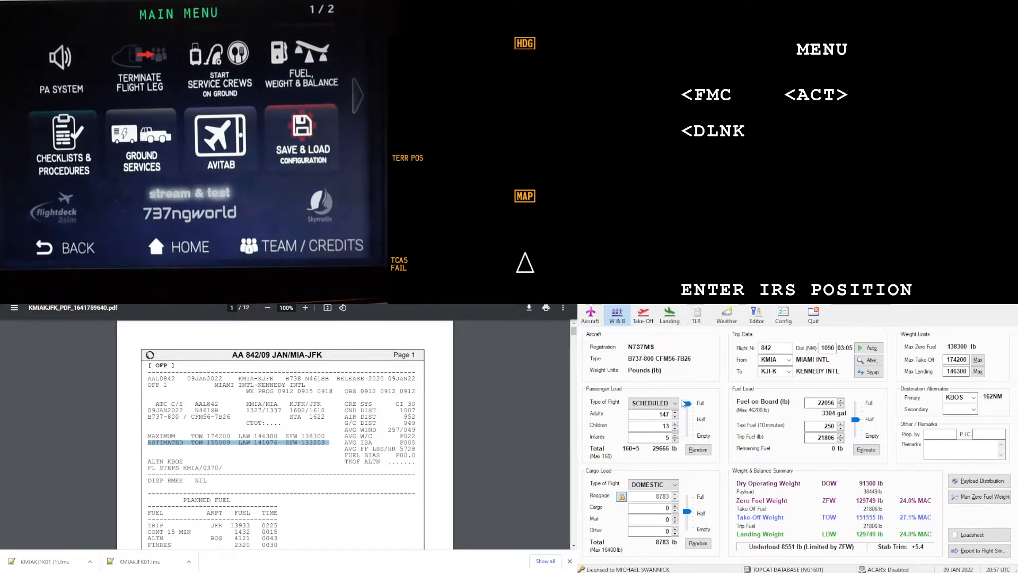
{"action": "left_click_drag", "start_coordinate": [656, 425], "coordinate": [689, 427]}
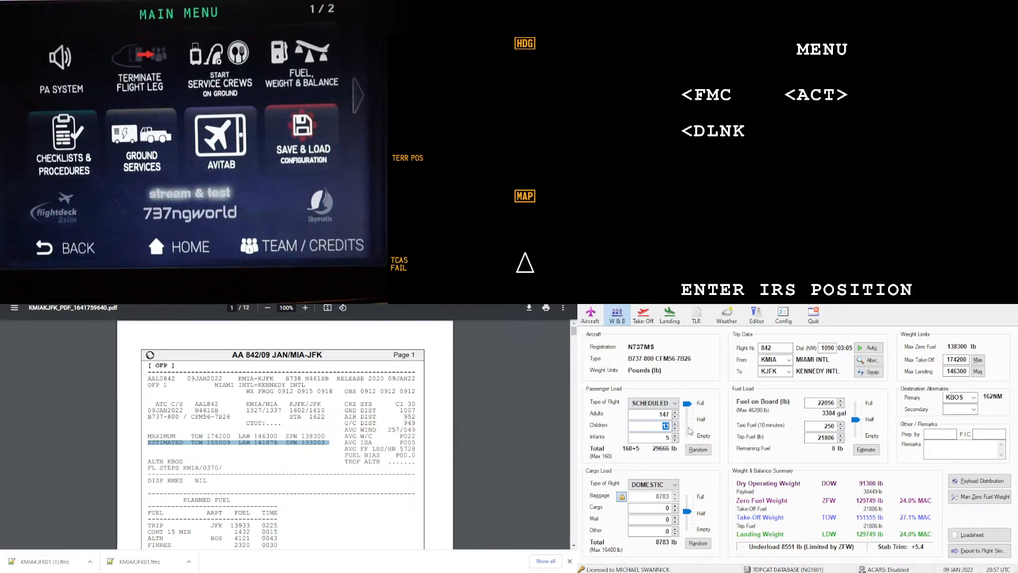
{"action": "key", "text": "BackSpace"}
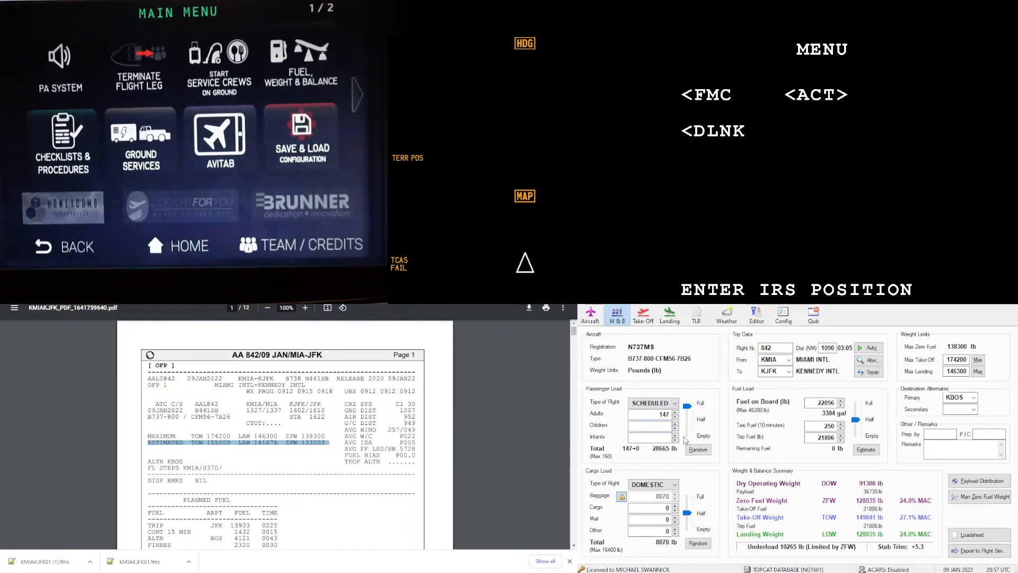
{"action": "double_click", "coordinate": [664, 414]}
{"action": "type", "text": "160"}
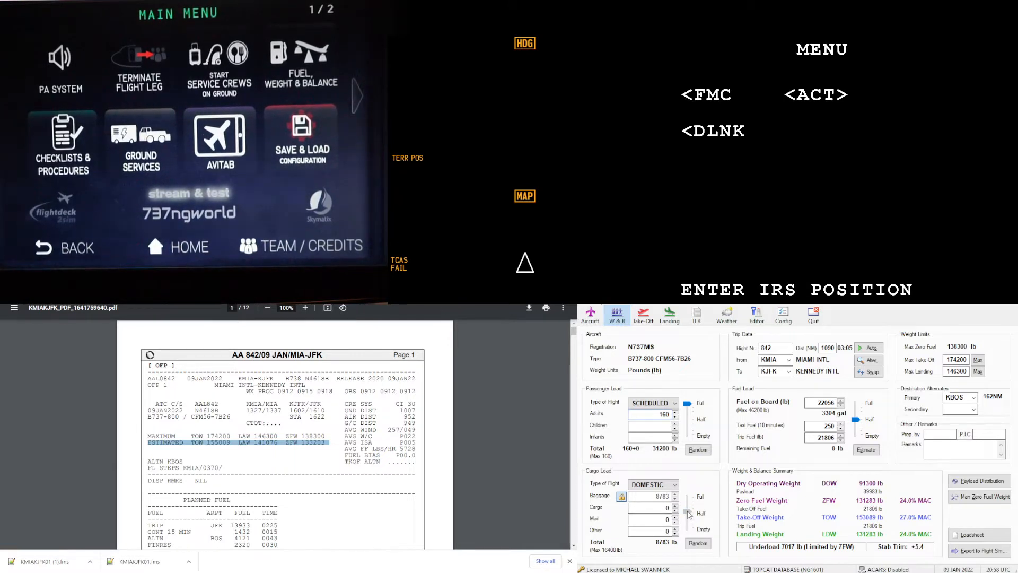
Adjust the cargo load to 1670 lb of cargo and 250 lb of mail to match the OFP's estimated zero fuel weight of 133203 lb
{"action": "left_click_drag", "start_coordinate": [689, 515], "coordinate": [689, 510]}
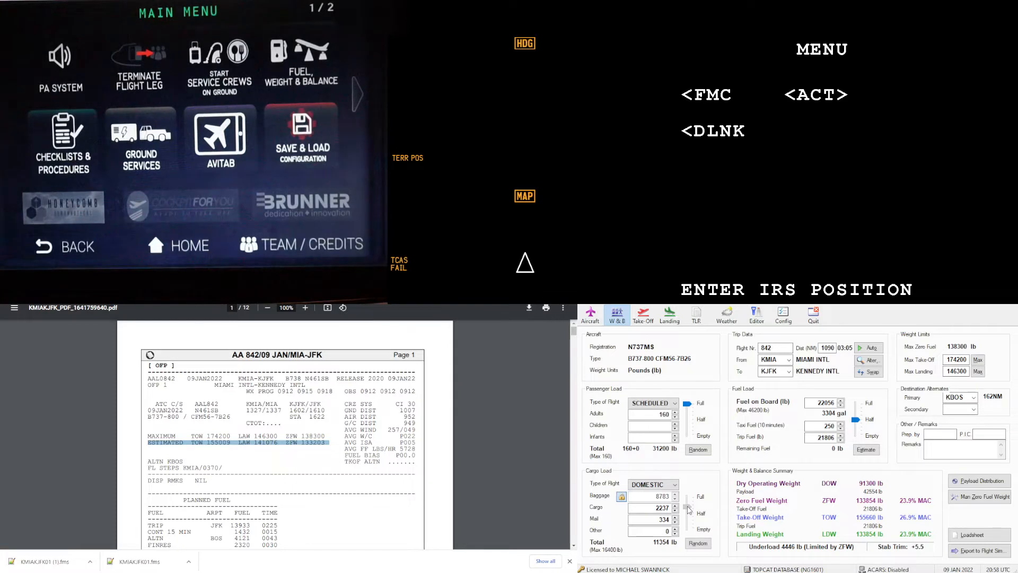
{"action": "left_click_drag", "start_coordinate": [689, 510], "coordinate": [689, 510]}
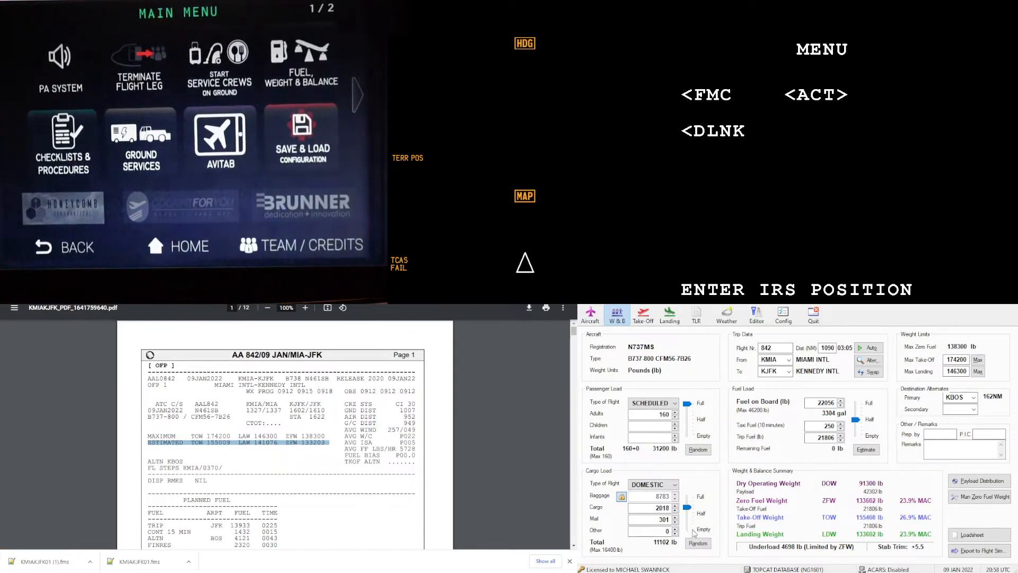
{"action": "key", "text": "Down"}
{"action": "key", "text": "Down"}
{"action": "key", "text": "Down"}
{"action": "key", "text": "Down"}
{"action": "key", "text": "Down"}
{"action": "key", "text": "Down"}
{"action": "key", "text": "Down"}
{"action": "key", "text": "Down"}
{"action": "key", "text": "Down"}
{"action": "key", "text": "Down"}
{"action": "key", "text": "Down"}
{"action": "key", "text": "Down"}
{"action": "key", "text": "Down"}
{"action": "key", "text": "Down"}
{"action": "key", "text": "Down"}
{"action": "key", "text": "Down"}
{"action": "key", "text": "Down"}
{"action": "key", "text": "Down"}
{"action": "key", "text": "Down"}
{"action": "key", "text": "Down"}
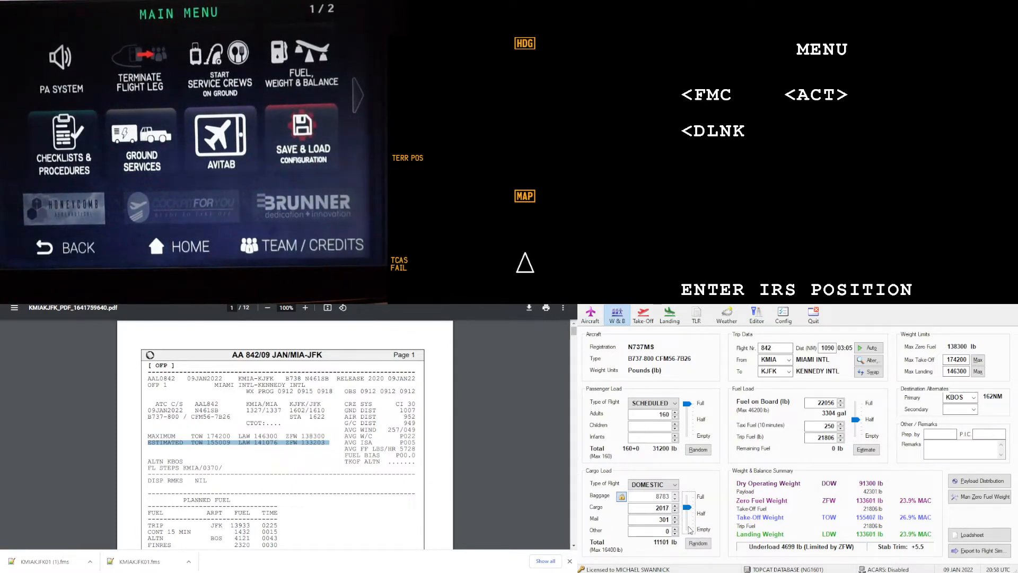
{"action": "key", "text": "Down"}
{"action": "key", "text": "Down"}
{"action": "key", "text": "Down"}
{"action": "key", "text": "Down"}
{"action": "key", "text": "Down"}
{"action": "key", "text": "Down"}
{"action": "key", "text": "Down"}
{"action": "key", "text": "Down"}
{"action": "key", "text": "Down"}
{"action": "key", "text": "Down"}
{"action": "key", "text": "Down"}
{"action": "key", "text": "Down"}
{"action": "key", "text": "Down"}
{"action": "key", "text": "Down"}
{"action": "key", "text": "Down"}
{"action": "key", "text": "Down"}
{"action": "key", "text": "Down"}
{"action": "key", "text": "Down"}
{"action": "key", "text": "Down"}
{"action": "key", "text": "Down"}
{"action": "key", "text": "Down"}
{"action": "key", "text": "Down"}
{"action": "key", "text": "Down"}
{"action": "key", "text": "Down"}
{"action": "key", "text": "Down"}
{"action": "key", "text": "Down"}
{"action": "key", "text": "Down"}
{"action": "key", "text": "Down"}
{"action": "key", "text": "Down"}
{"action": "key", "text": "Down"}
{"action": "key", "text": "Down"}
{"action": "key", "text": "Down"}
{"action": "key", "text": "Down"}
{"action": "key", "text": "Down"}
{"action": "key", "text": "Down"}
{"action": "key", "text": "Down"}
{"action": "key", "text": "Down"}
{"action": "key", "text": "Down"}
{"action": "key", "text": "Down"}
{"action": "key", "text": "Down"}
{"action": "key", "text": "Down"}
{"action": "key", "text": "Down"}
{"action": "key", "text": "Down"}
{"action": "key", "text": "Down"}
{"action": "key", "text": "Down"}
{"action": "key", "text": "Down"}
{"action": "key", "text": "Down"}
{"action": "key", "text": "Down"}
{"action": "key", "text": "Down"}
{"action": "key", "text": "Down"}
{"action": "key", "text": "Down"}
{"action": "key", "text": "Down"}
{"action": "key", "text": "Down"}
{"action": "key", "text": "Down"}
{"action": "key", "text": "Down"}
{"action": "key", "text": "Down"}
{"action": "key", "text": "Down"}
{"action": "key", "text": "Down"}
{"action": "key", "text": "Down"}
{"action": "key", "text": "Down"}
{"action": "key", "text": "Down"}
{"action": "key", "text": "Down"}
{"action": "key", "text": "Down"}
{"action": "key", "text": "Down"}
{"action": "key", "text": "Down"}
{"action": "key", "text": "Down"}
{"action": "key", "text": "Down"}
{"action": "key", "text": "Down"}
{"action": "key", "text": "Down"}
{"action": "key", "text": "Down"}
{"action": "key", "text": "Down"}
{"action": "key", "text": "Down"}
{"action": "key", "text": "Down"}
{"action": "key", "text": "Down"}
{"action": "key", "text": "Down"}
{"action": "key", "text": "Down"}
{"action": "key", "text": "Down"}
{"action": "key", "text": "Down"}
{"action": "key", "text": "Down"}
{"action": "key", "text": "Down"}
{"action": "key", "text": "Down"}
{"action": "key", "text": "Down"}
{"action": "key", "text": "Down"}
{"action": "key", "text": "Down"}
{"action": "key", "text": "Down"}
{"action": "key", "text": "Down"}
{"action": "key", "text": "Down"}
{"action": "key", "text": "Down"}
{"action": "key", "text": "Down"}
{"action": "key", "text": "Down"}
{"action": "key", "text": "Down"}
{"action": "key", "text": "Down"}
{"action": "key", "text": "Down"}
{"action": "key", "text": "Down"}
{"action": "key", "text": "Down"}
{"action": "key", "text": "Down"}
{"action": "key", "text": "Down"}
{"action": "key", "text": "Down"}
{"action": "key", "text": "Down"}
{"action": "key", "text": "Down"}
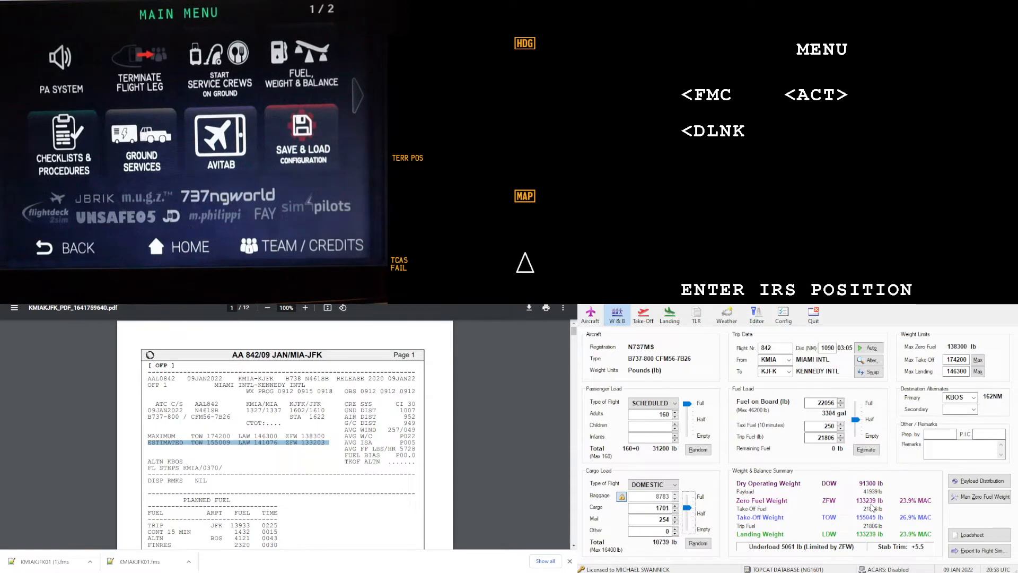
{"action": "key", "text": "Down"}
{"action": "key", "text": "Down"}
{"action": "key", "text": "Down"}
{"action": "key", "text": "Down"}
{"action": "key", "text": "Down"}
{"action": "key", "text": "Down"}
{"action": "key", "text": "Down"}
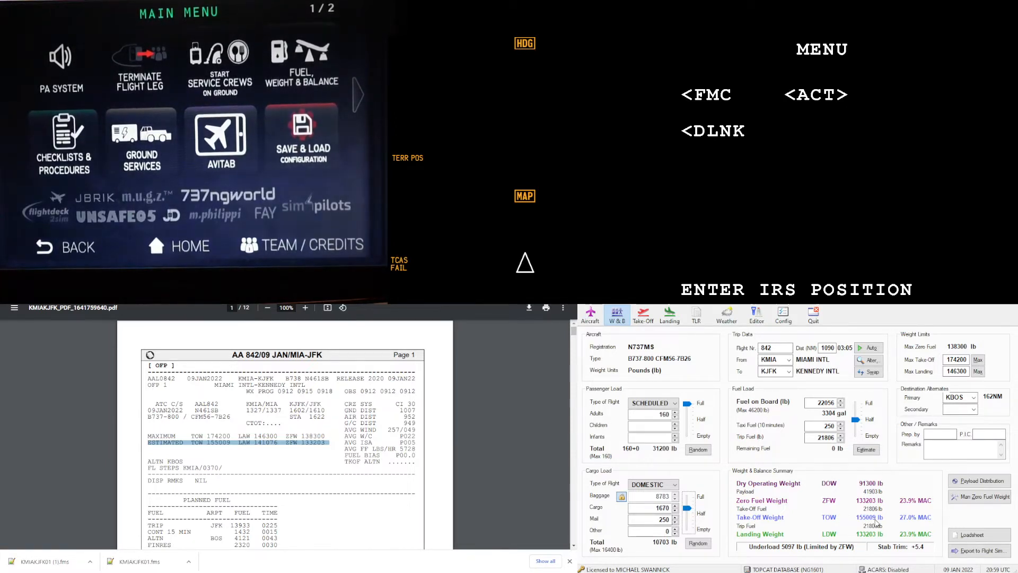
For the take-off calculation, highlight the routing in the OFP and set the KMIA departure runway to 09
{"action": "left_click", "coordinate": [643, 317]}
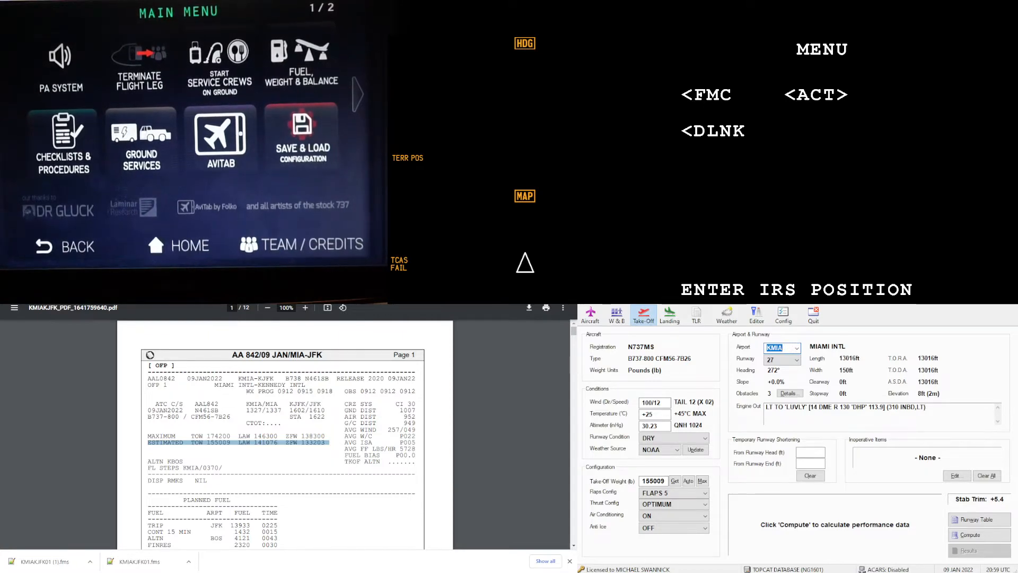
{"action": "left_click", "coordinate": [252, 423]}
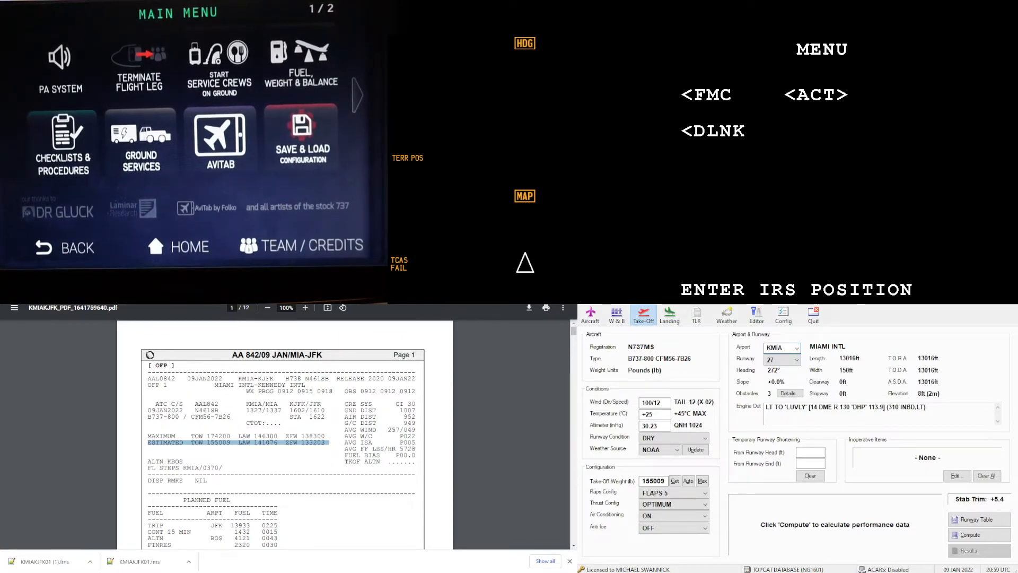
{"action": "scroll", "coordinate": [252, 423], "scroll_direction": "down", "scroll_amount": 10}
{"action": "scroll", "coordinate": [252, 422], "scroll_direction": "down", "scroll_amount": 6}
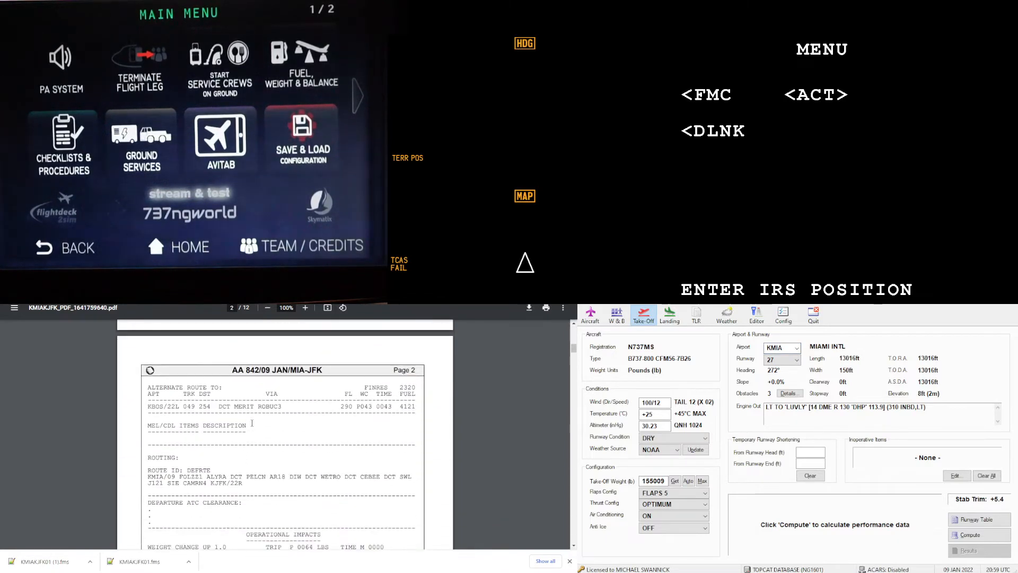
{"action": "left_click_drag", "start_coordinate": [243, 399], "coordinate": [147, 394]}
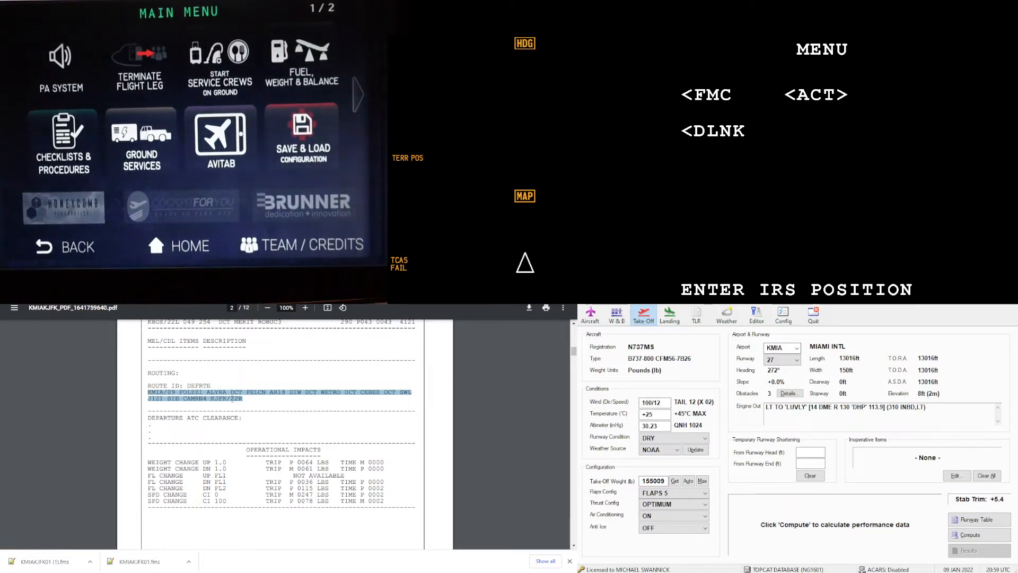
{"action": "left_click", "coordinate": [789, 305]}
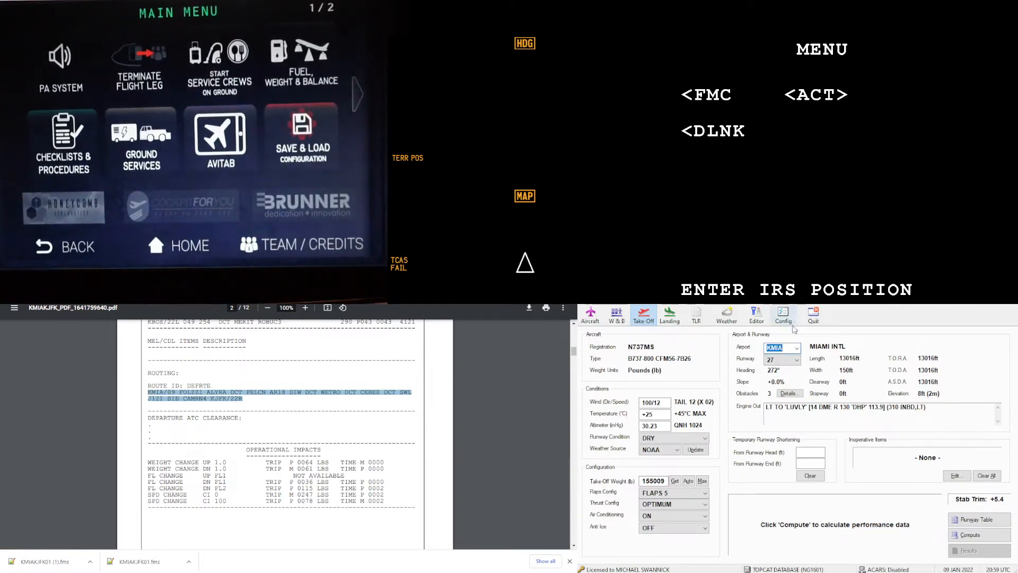
{"action": "left_click", "coordinate": [797, 362]}
{"action": "left_click", "coordinate": [782, 384]}
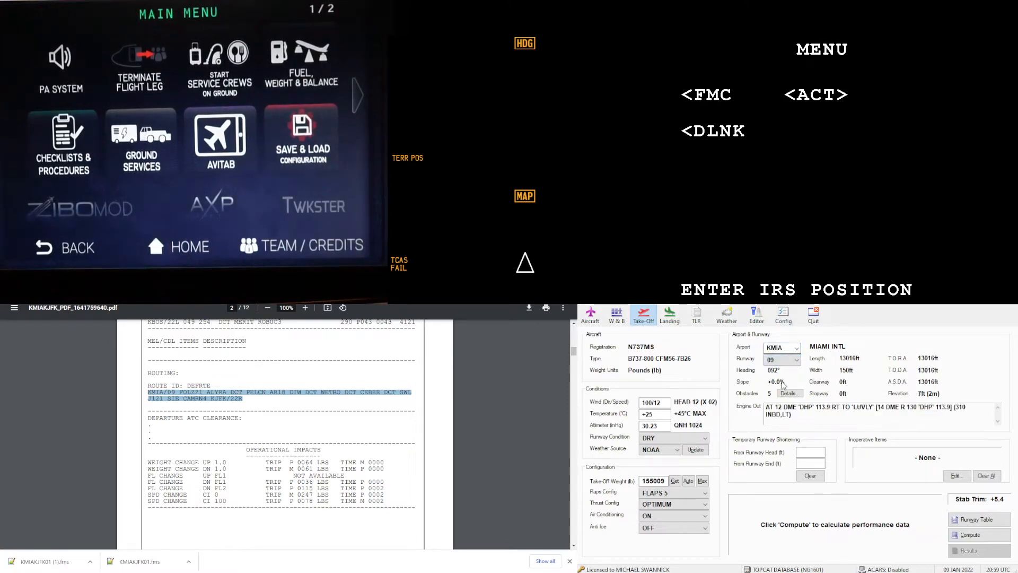
Update the KMIA take-off conditions from NOAA weather and compute the take-off performance with flaps 5 and optimum thrust
{"action": "left_click", "coordinate": [696, 450]}
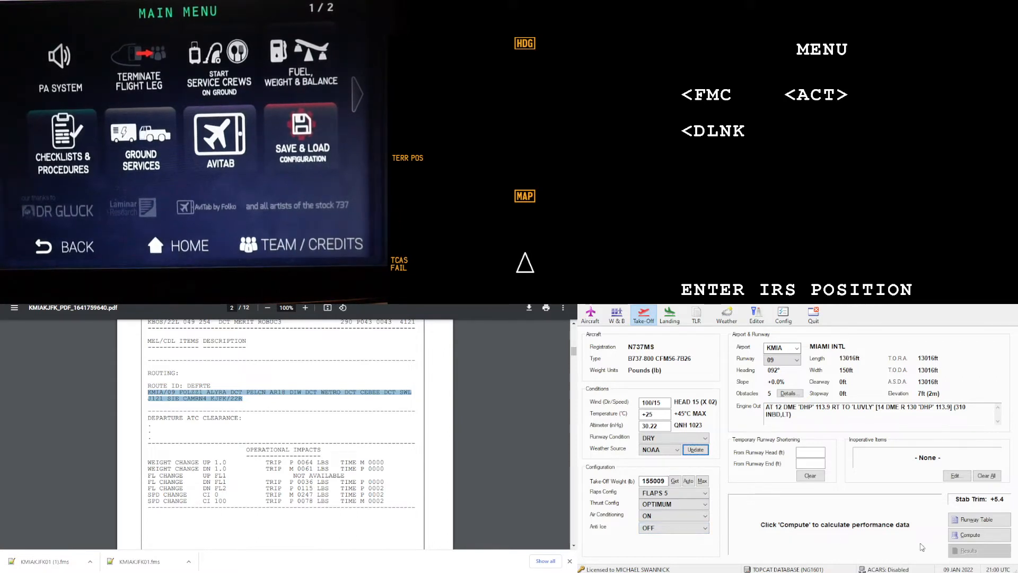
{"action": "left_click", "coordinate": [972, 538]}
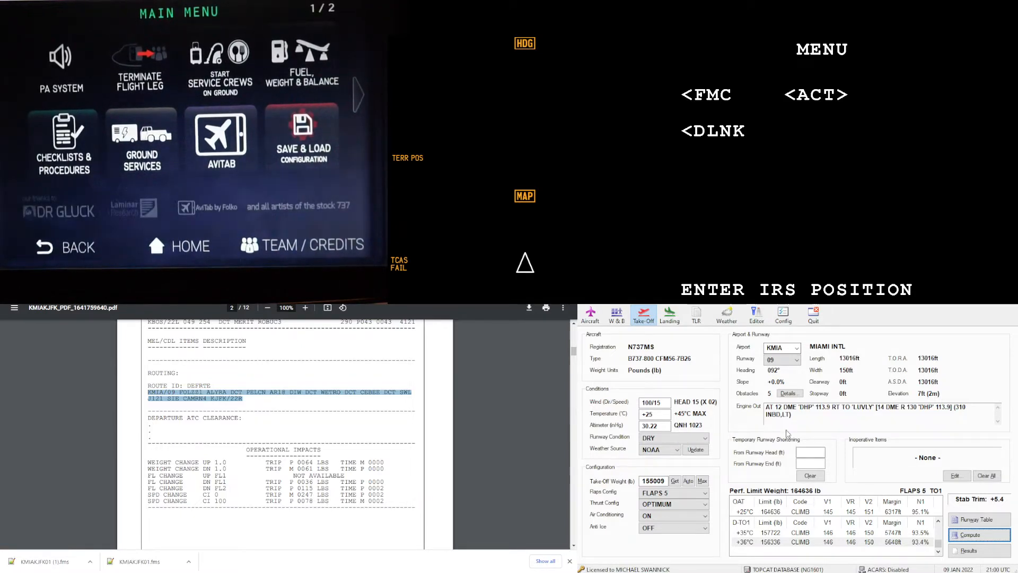
For the landing calculation, select runway 31L at KJFK and update the conditions from NOAA weather
{"action": "left_click", "coordinate": [670, 312]}
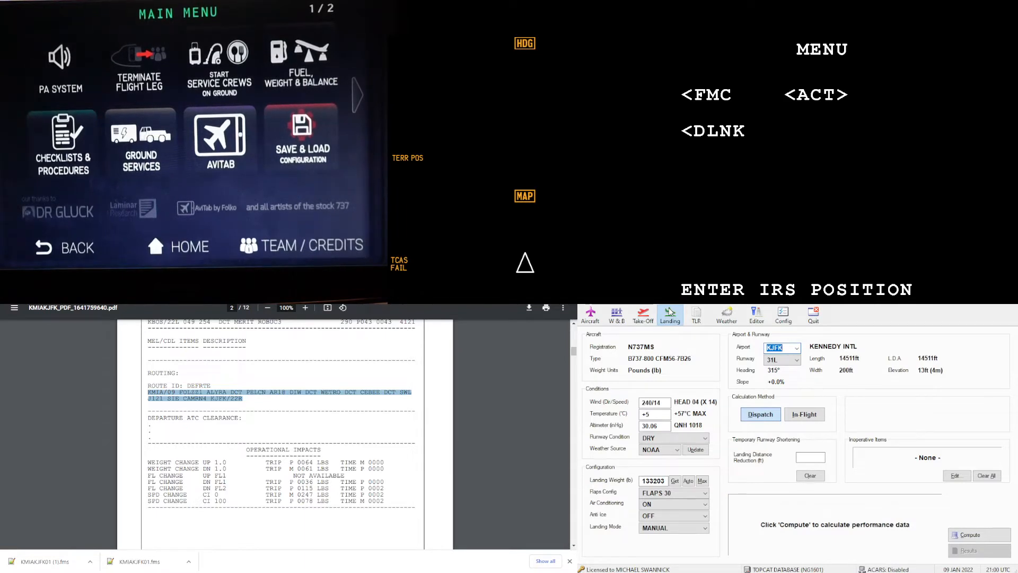
{"action": "left_click", "coordinate": [798, 361]}
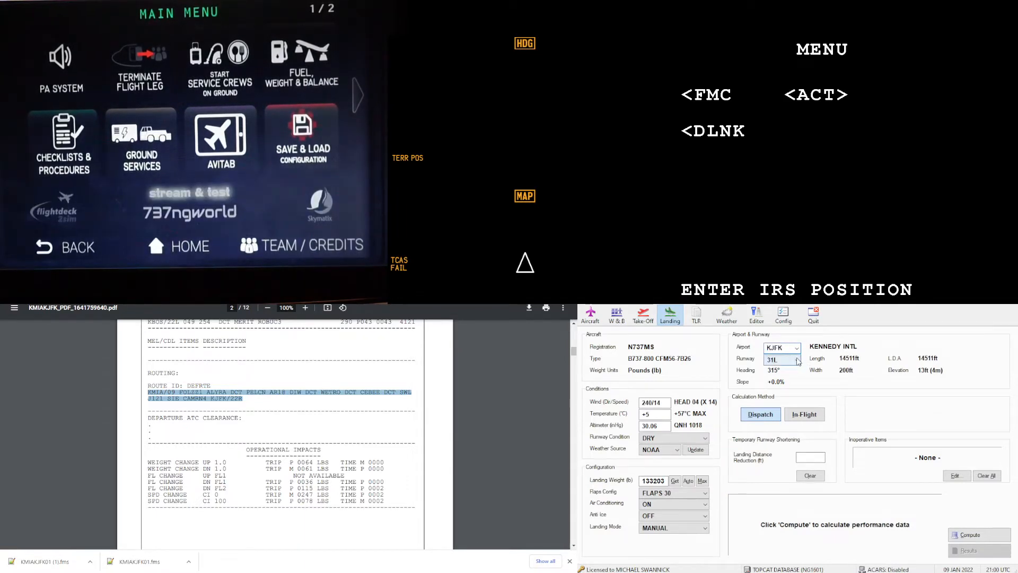
{"action": "left_click", "coordinate": [780, 407]}
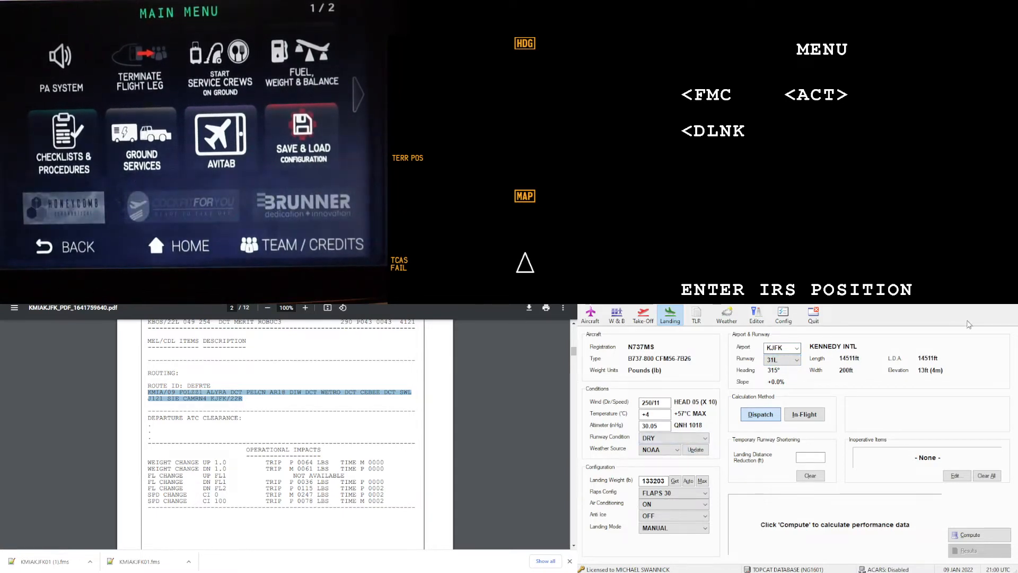
{"action": "left_click", "coordinate": [983, 305]}
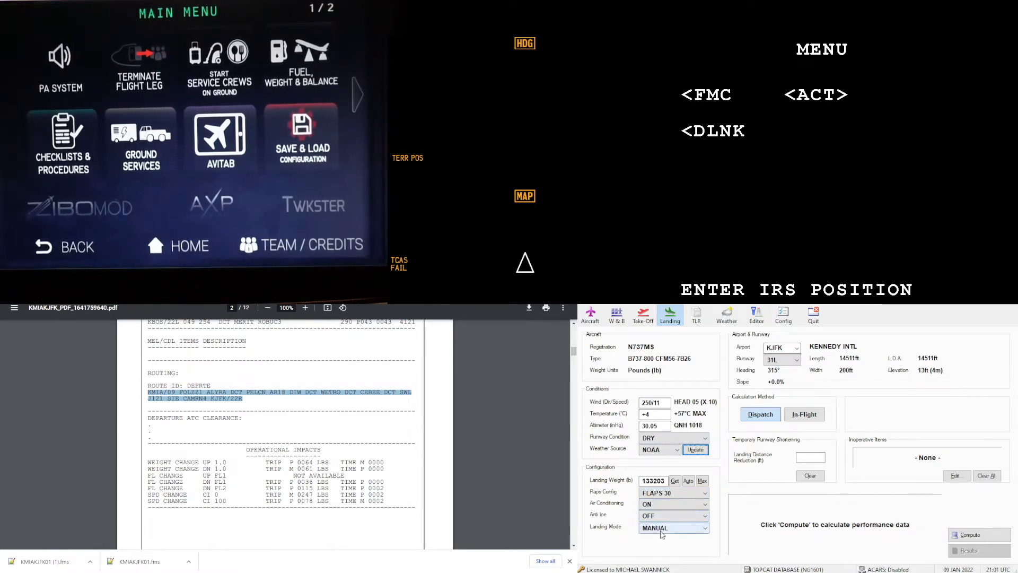
Set the landing weight to the OFP's estimated 141076 lb and compute the dispatch landing performance with flaps 30
{"action": "key", "text": "Tab"}
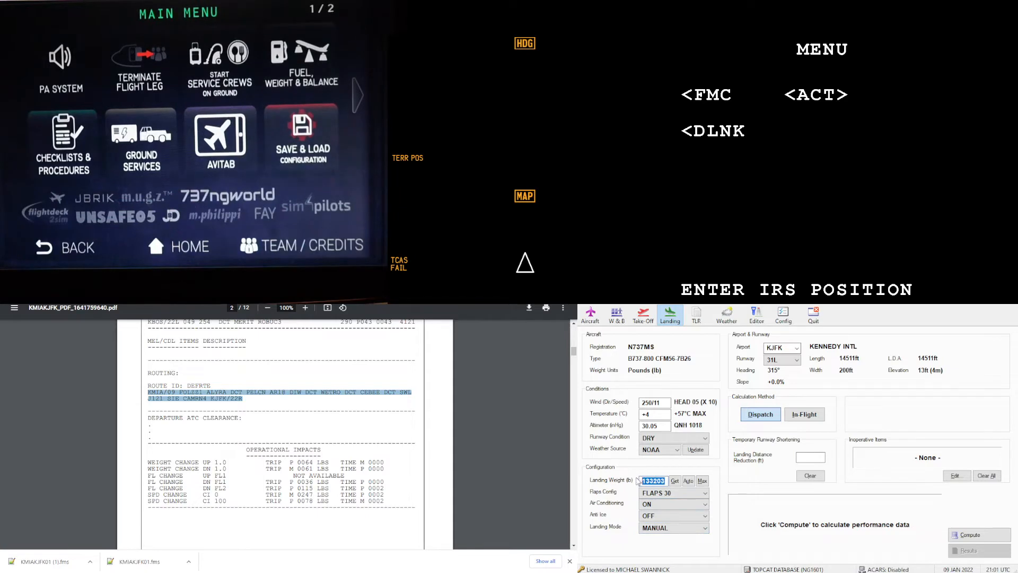
{"action": "scroll", "coordinate": [284, 432], "scroll_direction": "up", "scroll_amount": 15}
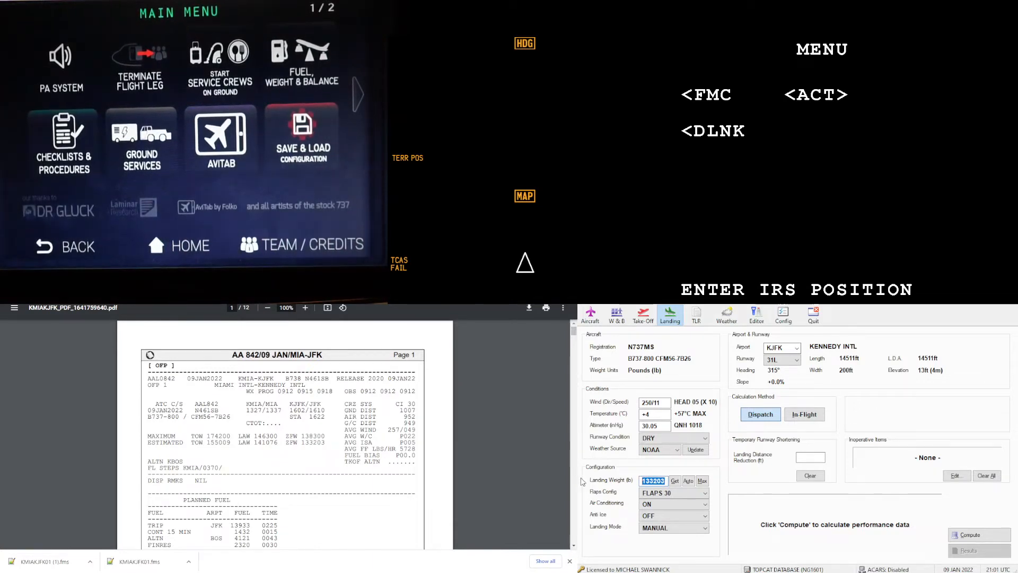
{"action": "type", "text": "1410"}
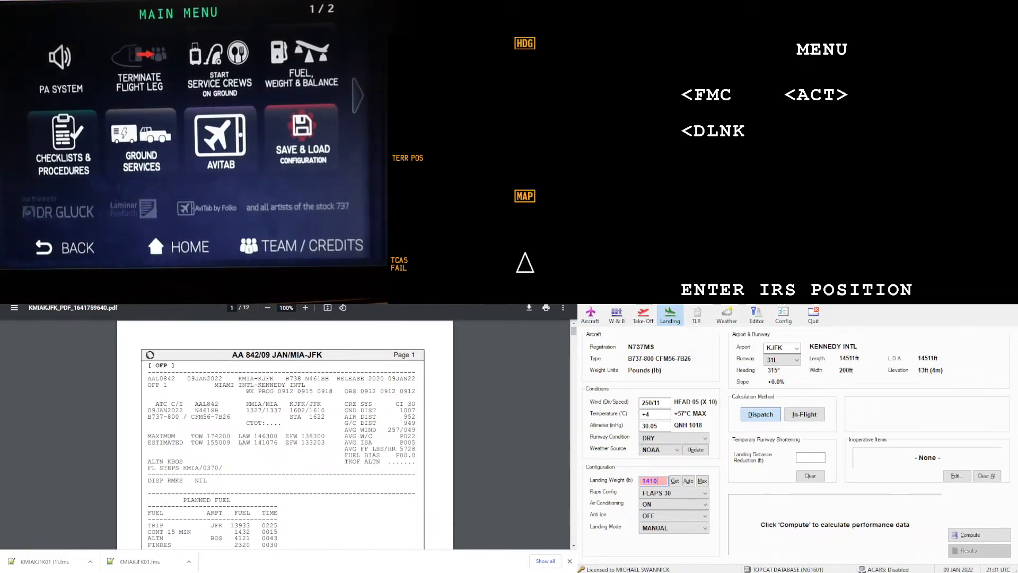
{"action": "type", "text": "76"}
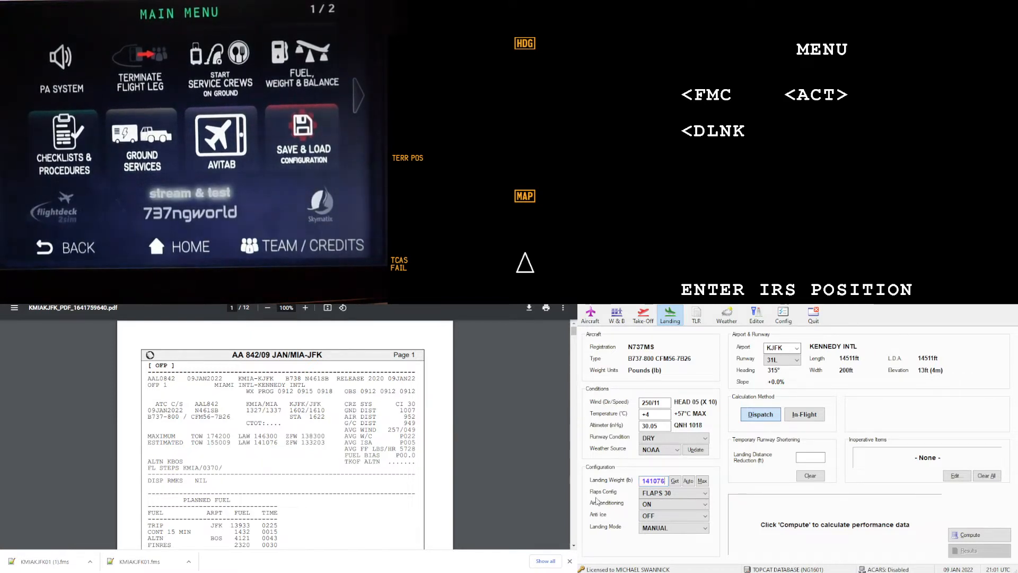
{"action": "left_click", "coordinate": [981, 536]}
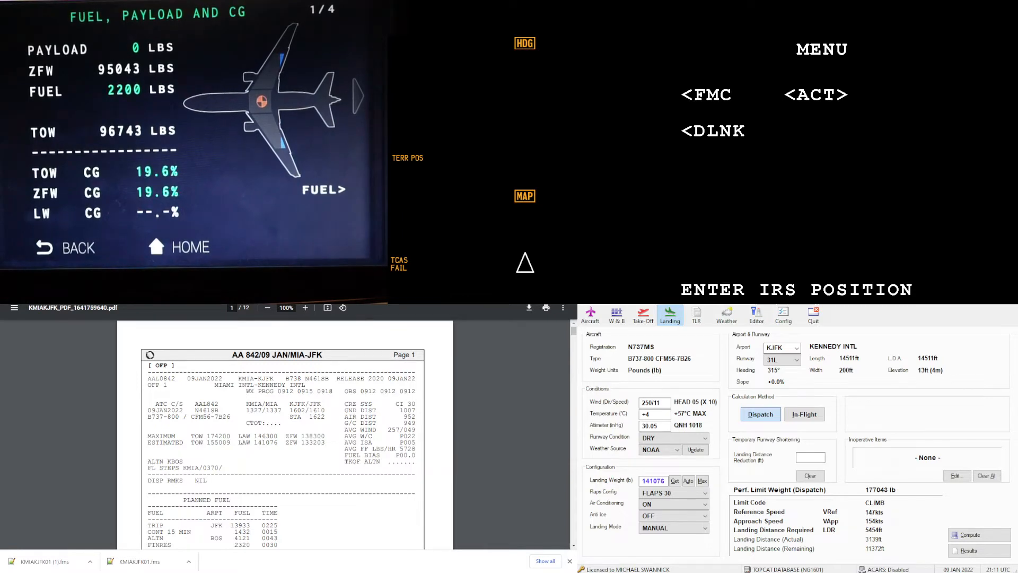
Highlight the block fuel in the OFP and set the aircraft's fuel to 22056 lb in the X-Plane EFB
{"action": "scroll", "coordinate": [180, 529], "scroll_direction": "down", "scroll_amount": 4}
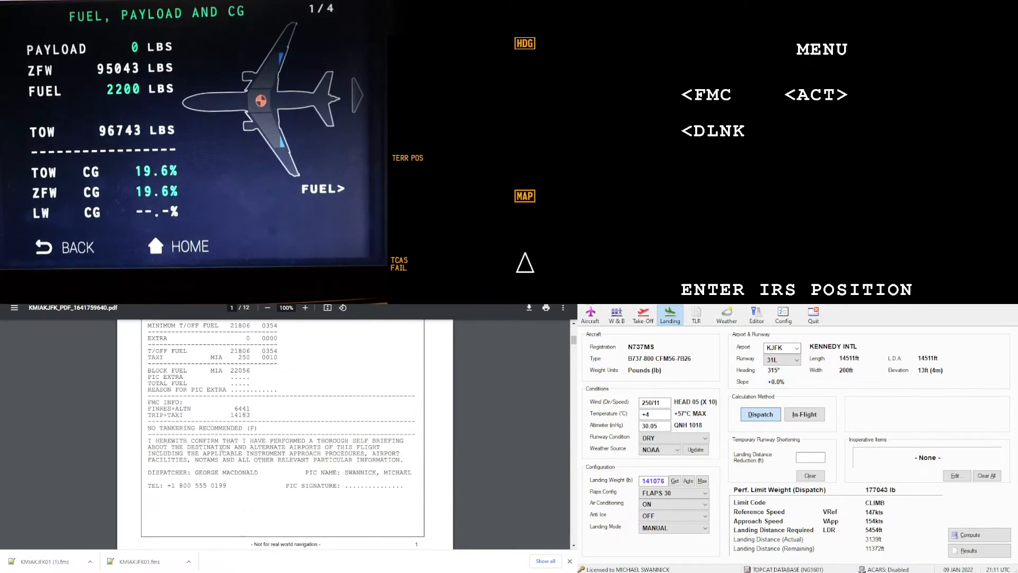
{"action": "scroll", "coordinate": [222, 448], "scroll_direction": "up", "scroll_amount": 1}
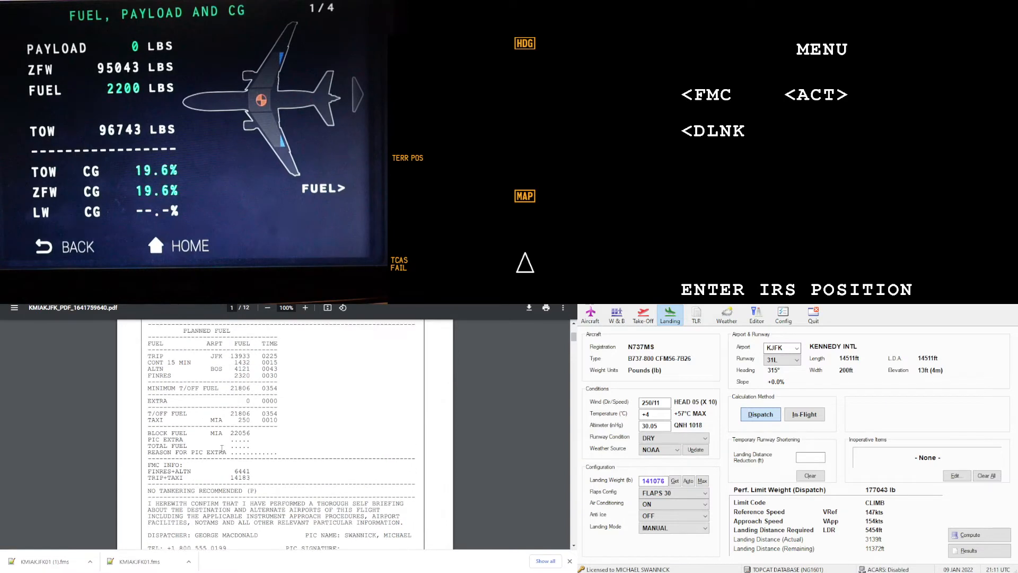
{"action": "left_click_drag", "start_coordinate": [253, 435], "coordinate": [230, 435]}
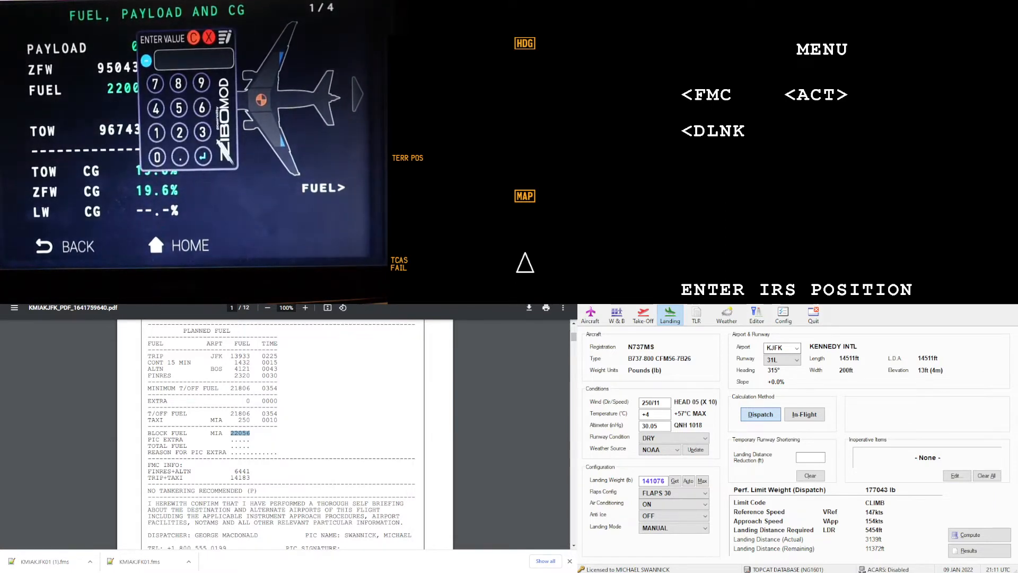
{"action": "type", "text": "20"}
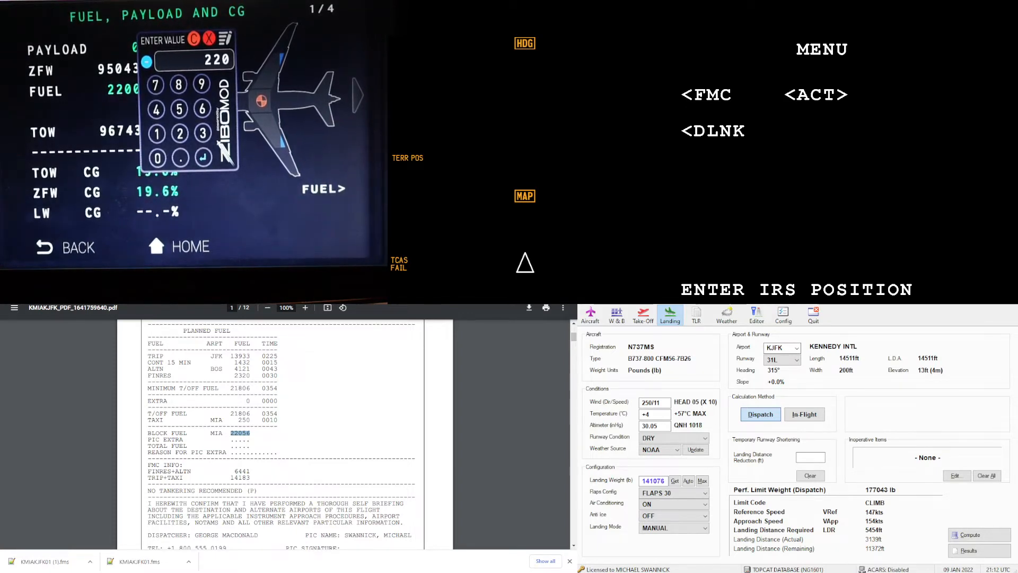
{"action": "type", "text": "56"}
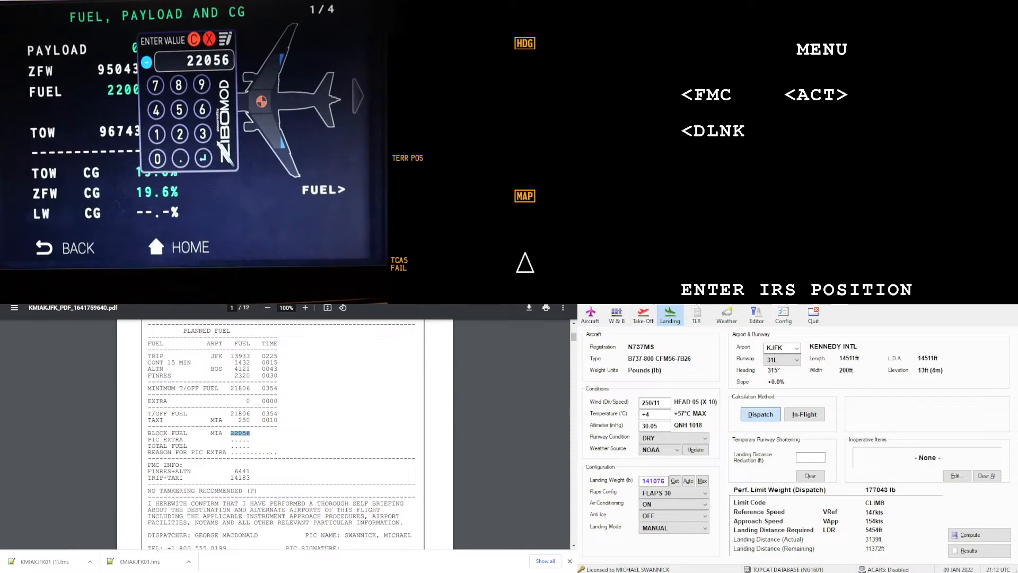
{"action": "key", "text": "Return"}
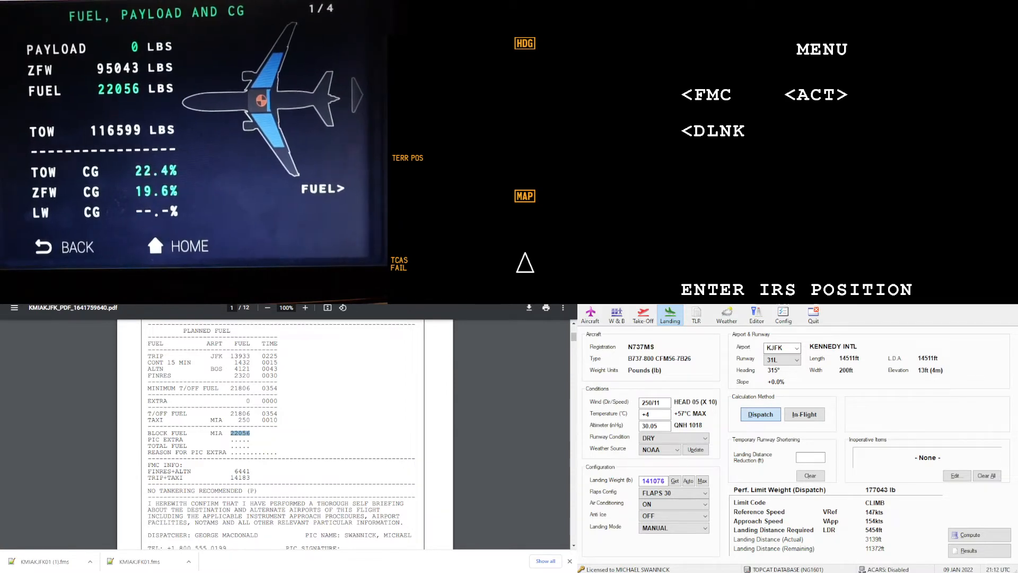
Highlight the estimated payload in the OFP weights table and enter 38.2 as the payload total in the EFB
{"action": "scroll", "coordinate": [270, 407], "scroll_direction": "down", "scroll_amount": 5}
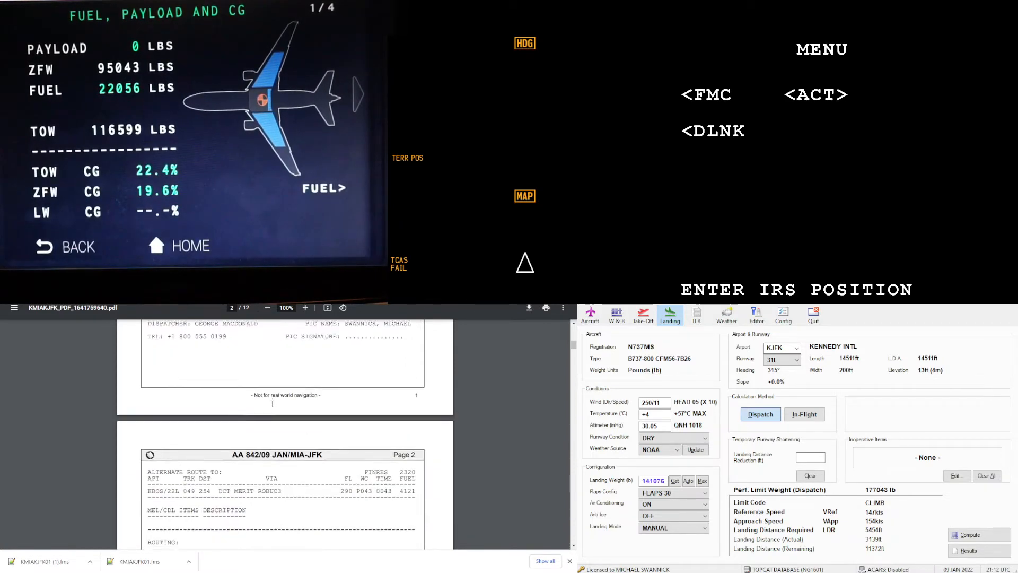
{"action": "scroll", "coordinate": [269, 407], "scroll_direction": "down", "scroll_amount": 10}
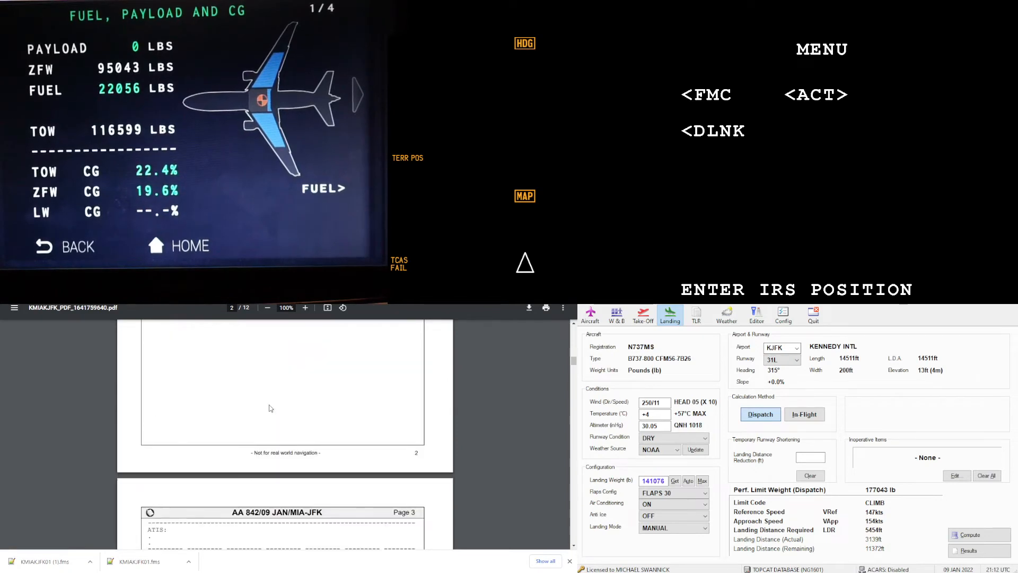
{"action": "scroll", "coordinate": [270, 407], "scroll_direction": "down", "scroll_amount": 5}
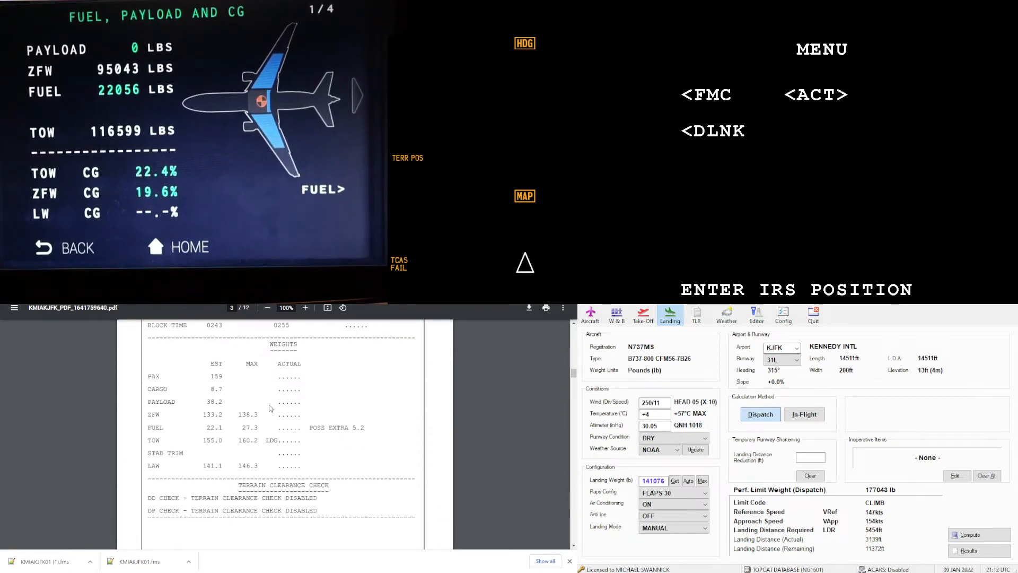
{"action": "left_click_drag", "start_coordinate": [224, 401], "coordinate": [149, 404]}
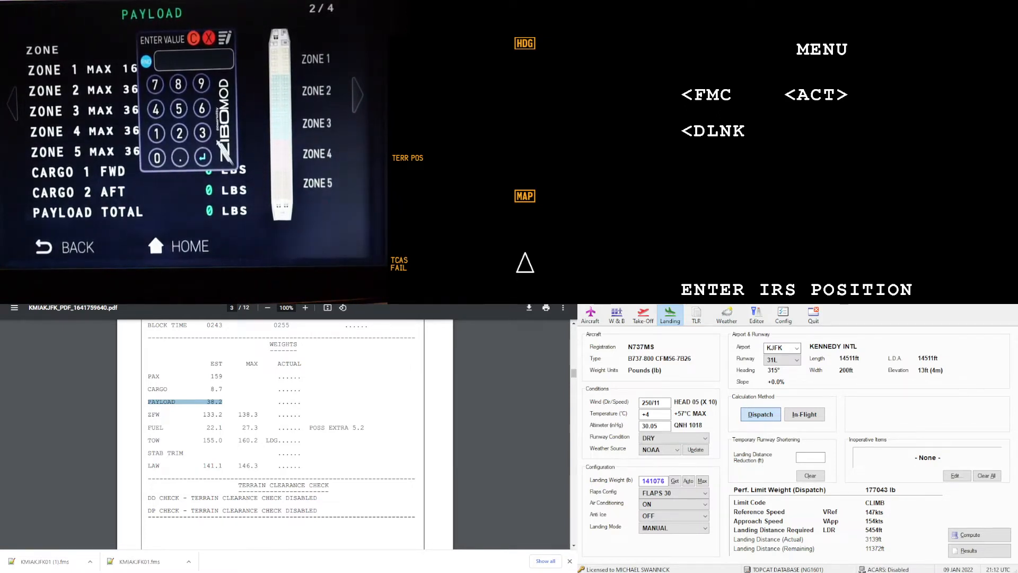
{"action": "type", "text": "38"}
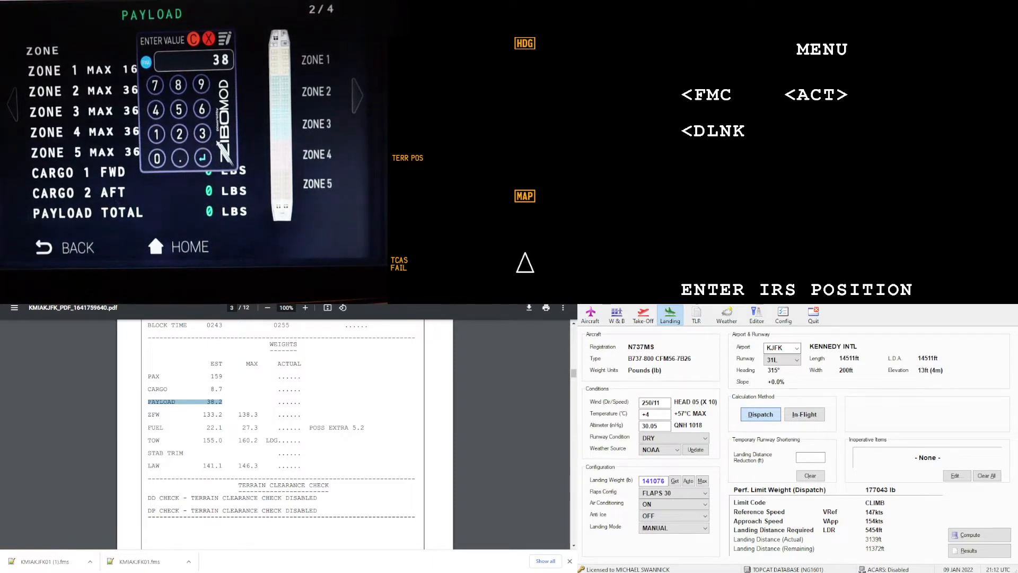
{"action": "type", "text": ".2"}
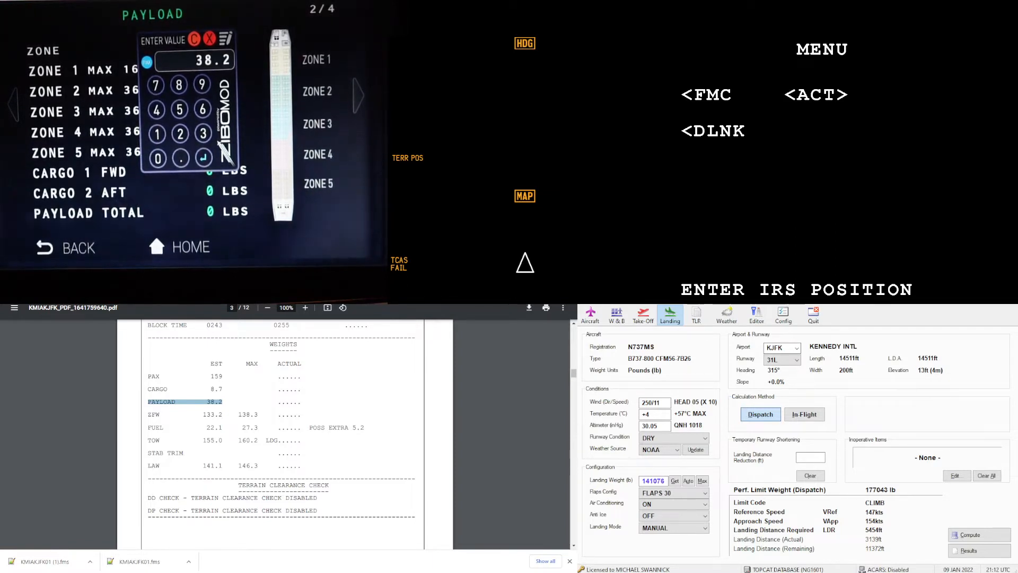
{"action": "key", "text": "Return"}
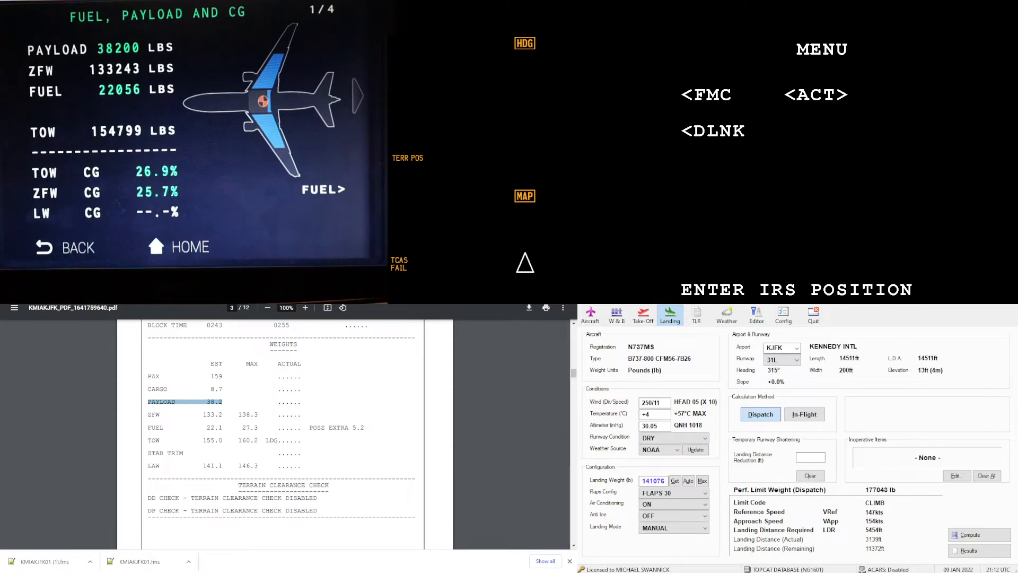
Return to the OFP's first page and enter KMIA as the reference airport on the FMC's POS INIT page
{"action": "scroll", "coordinate": [258, 504], "scroll_direction": "up", "scroll_amount": 15}
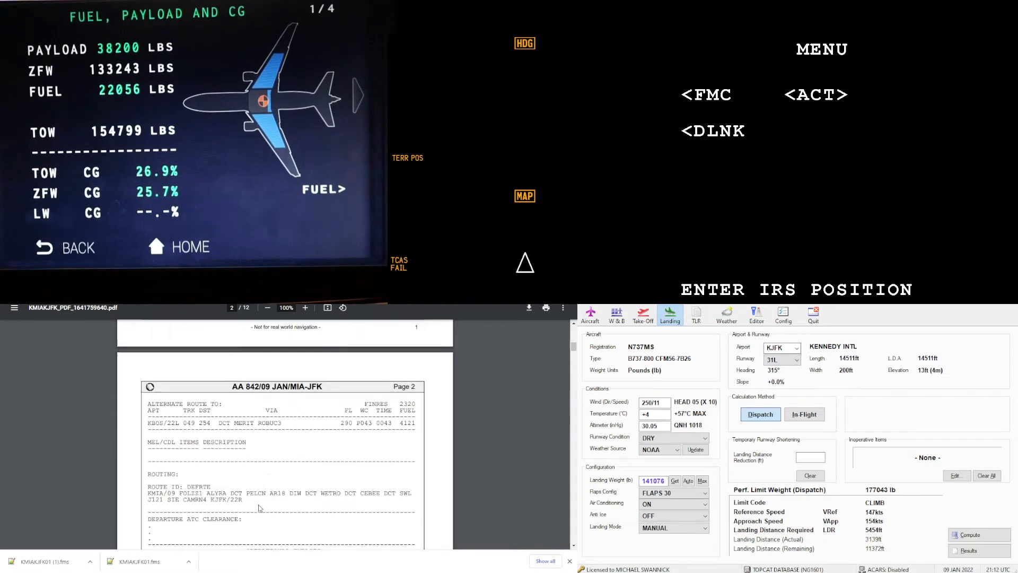
{"action": "scroll", "coordinate": [259, 508], "scroll_direction": "up", "scroll_amount": 2}
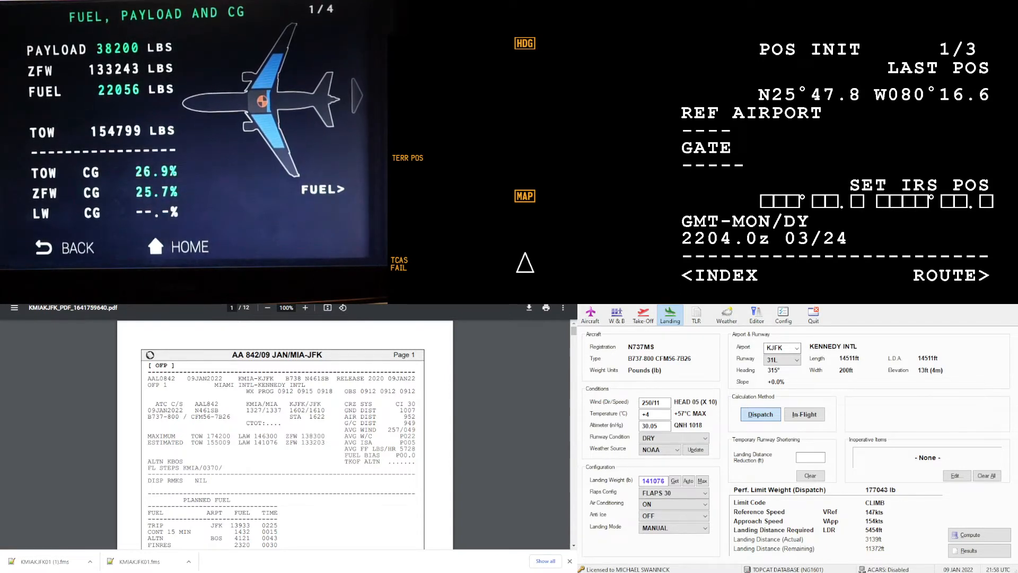
{"action": "type", "text": "KMIA"}
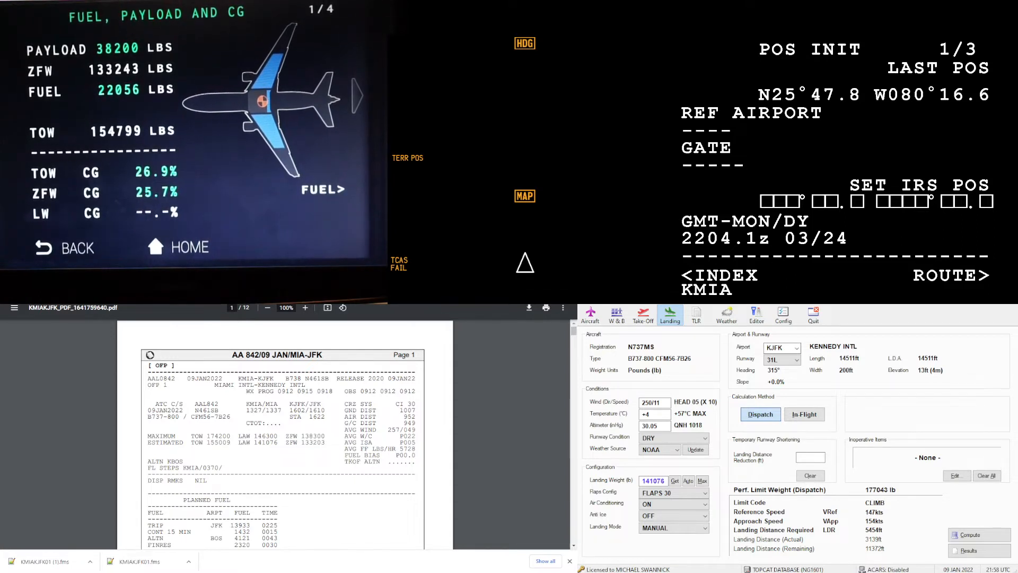
{"action": "key", "text": "F2"}
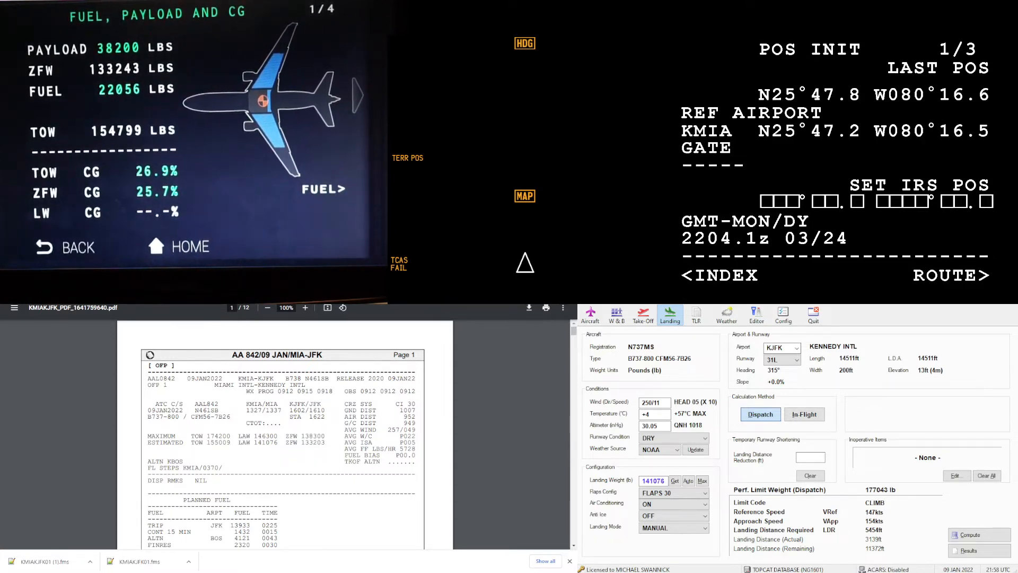
Copy the left GPS position from the POS REF page and set it as the IRS position on POS INIT
{"action": "key", "text": "Page_Down"}
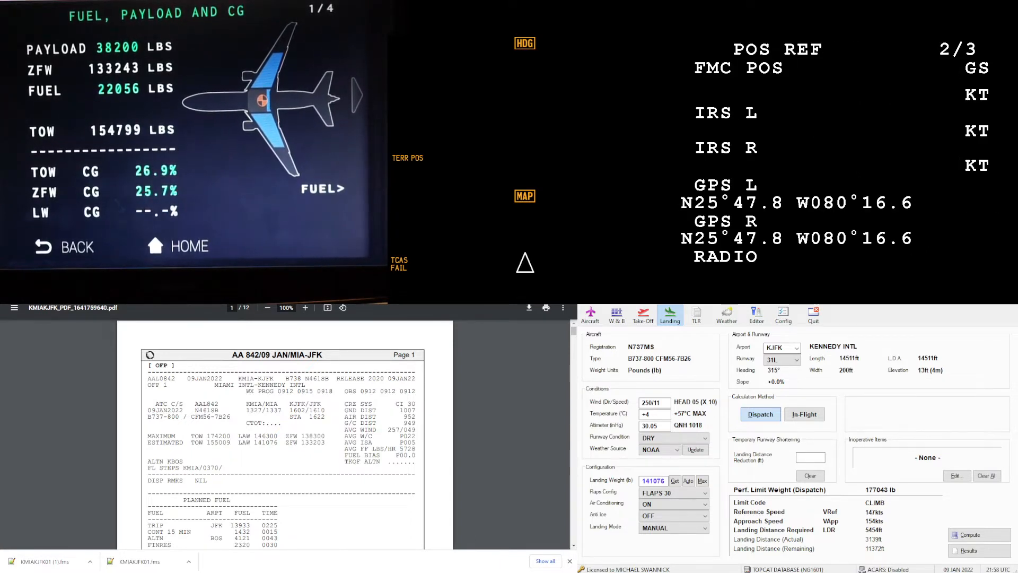
{"action": "key", "text": "F4"}
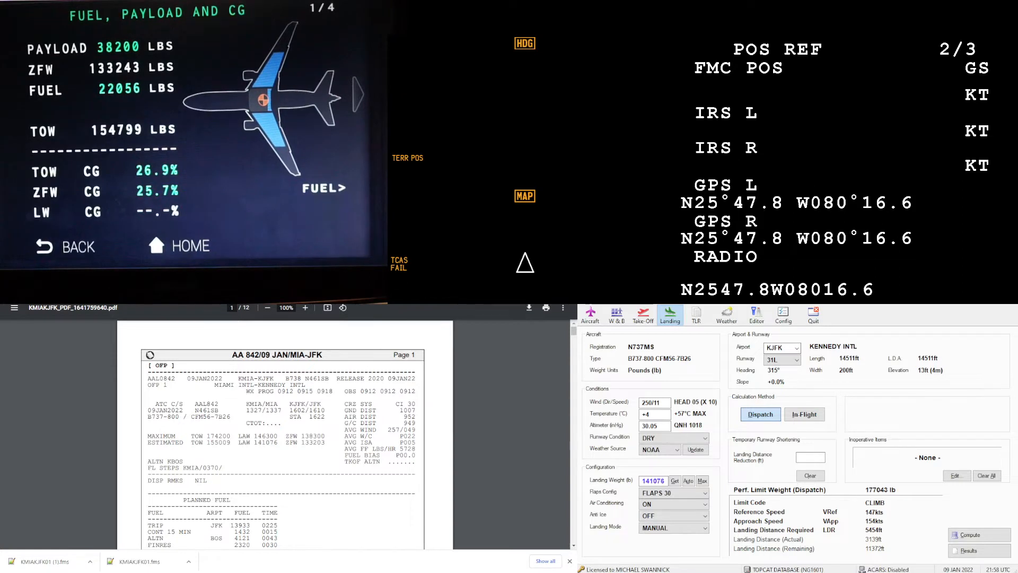
{"action": "key", "text": "Page_Up"}
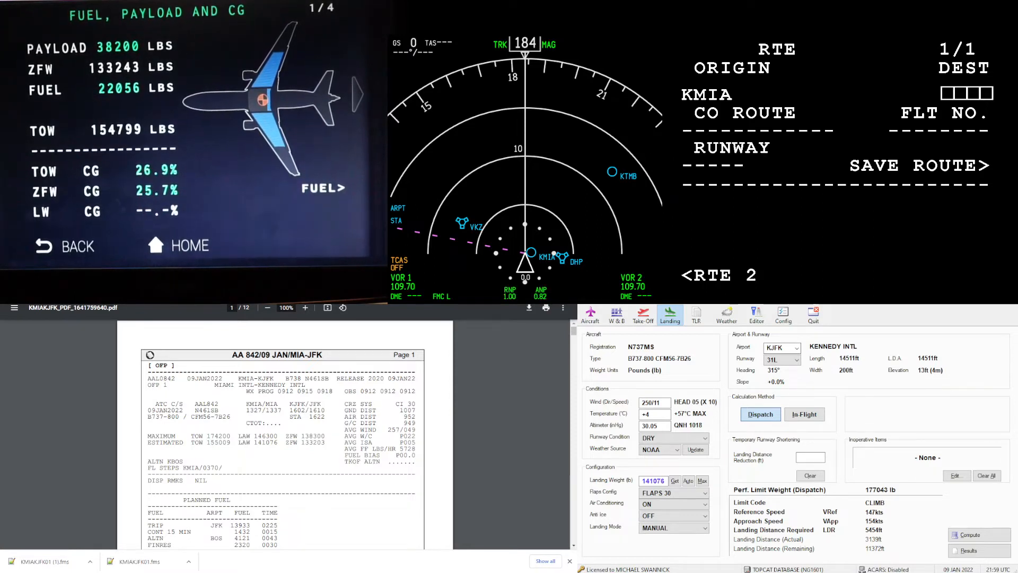
Set KJFK as the destination on the FMC route page
{"action": "type", "text": "KJ"}
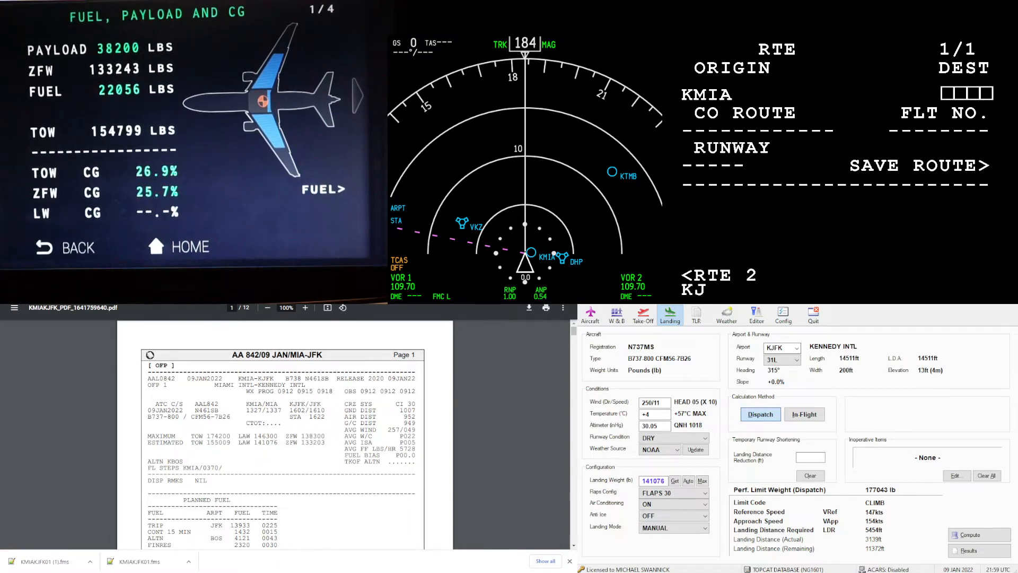
{"action": "type", "text": "FK"}
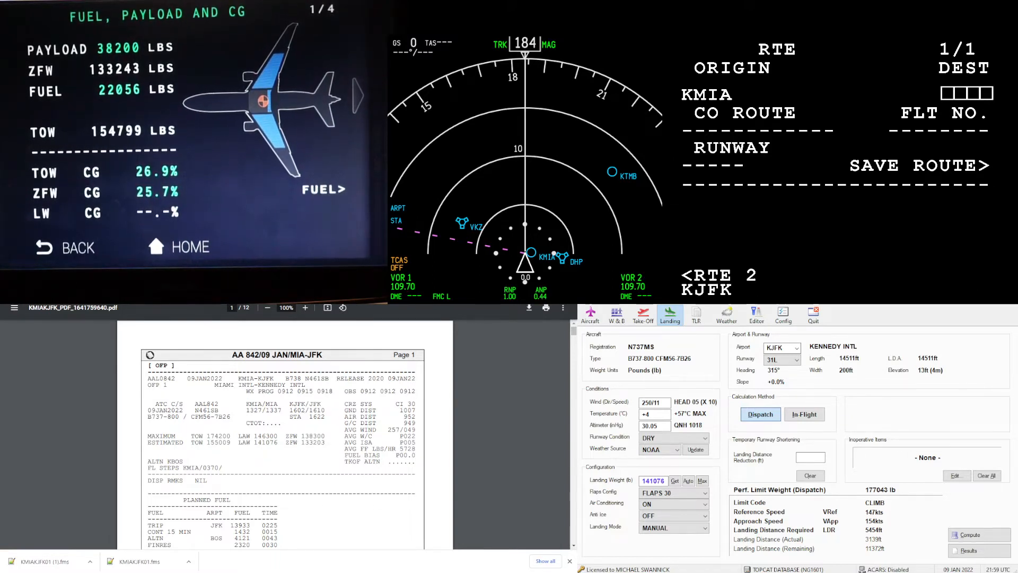
{"action": "key", "text": "Return"}
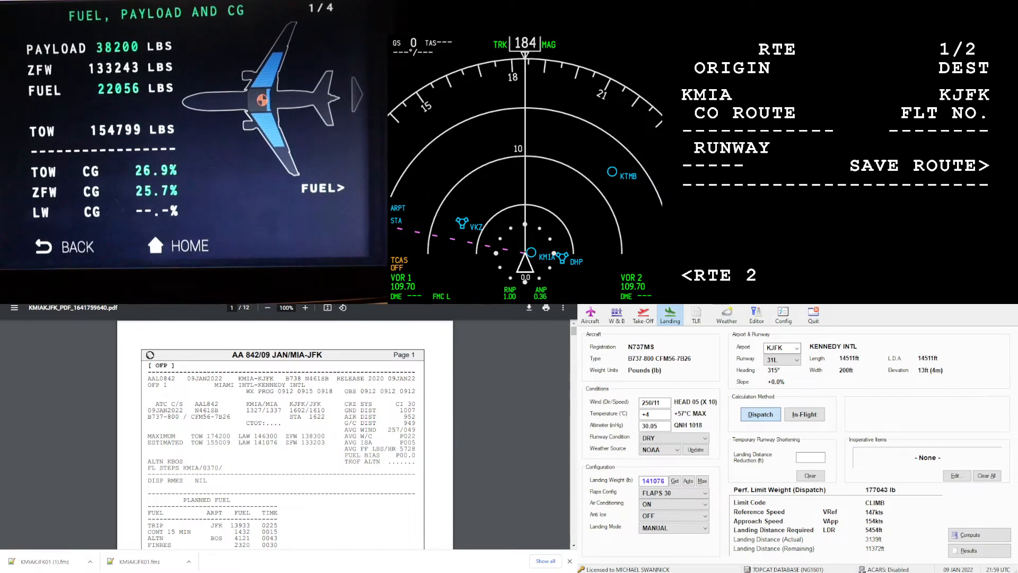
Load the company route KMIAKJFK and enter 842 as the flight number on the FMC route page
{"action": "type", "text": "KMIA"}
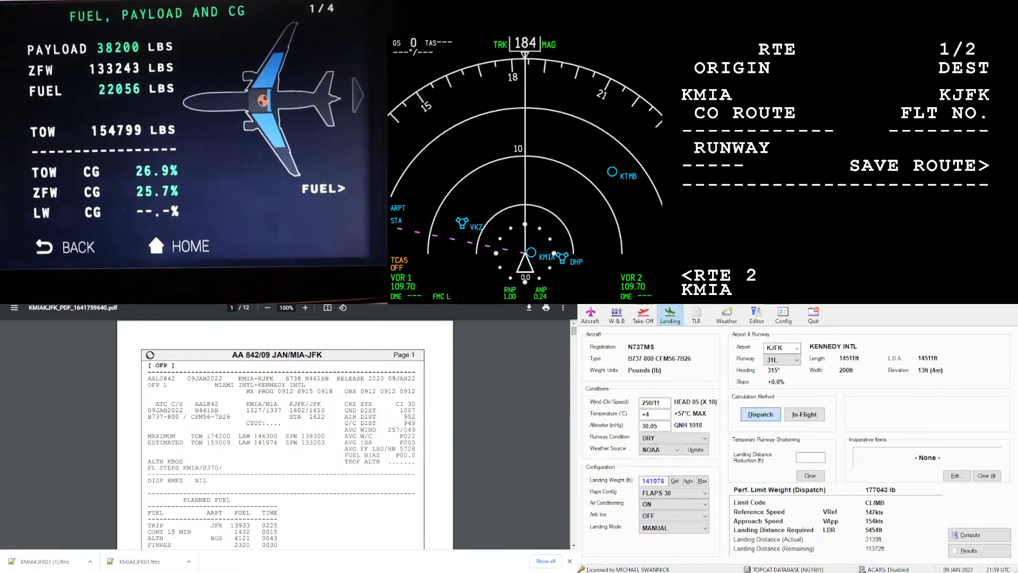
{"action": "type", "text": "KJ"}
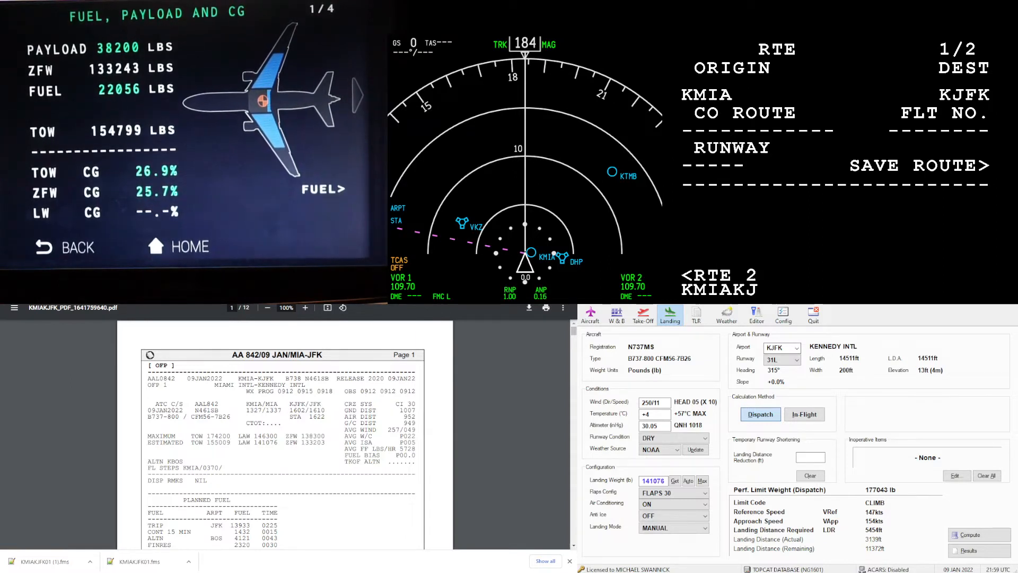
{"action": "type", "text": "FK"}
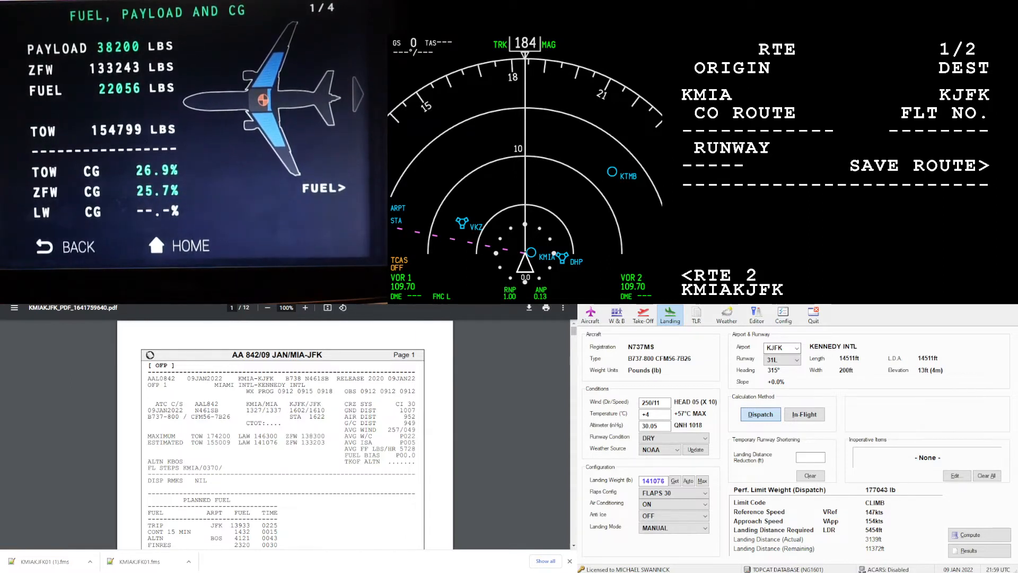
{"action": "type", "text": "01"}
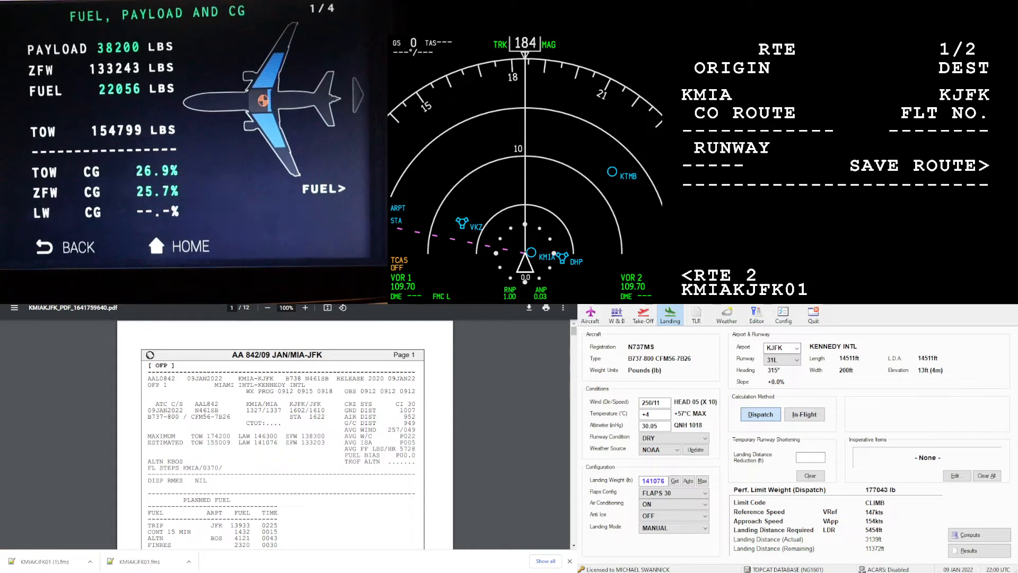
{"action": "key", "text": "BackSpace"}
{"action": "key", "text": "BackSpace"}
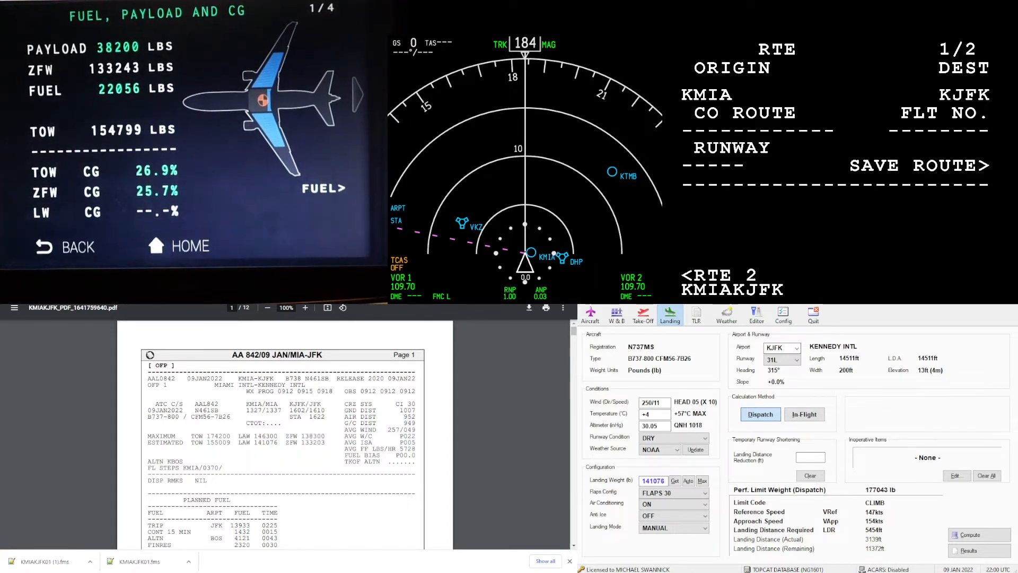
{"action": "key", "text": "Return"}
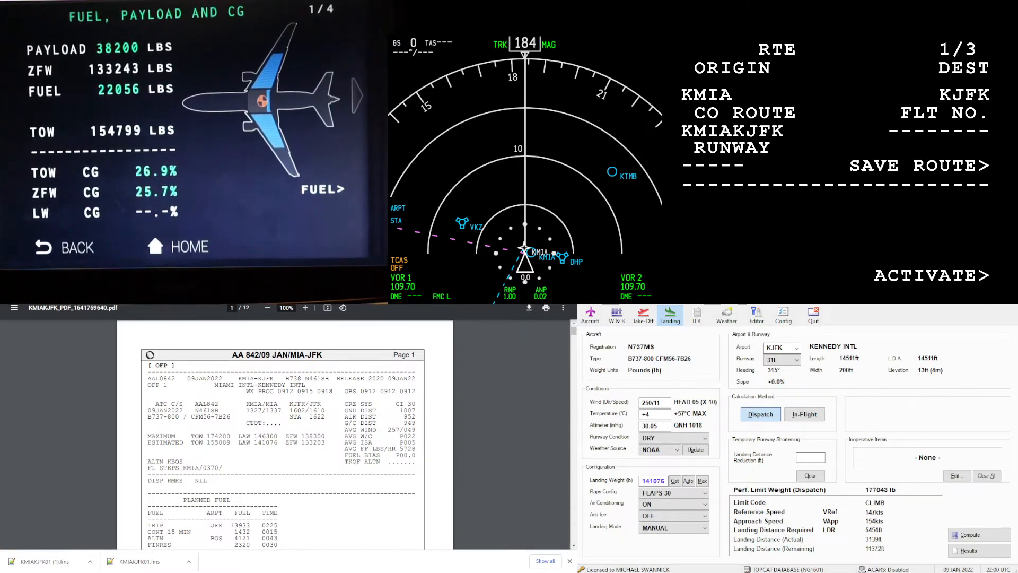
{"action": "type", "text": "842"}
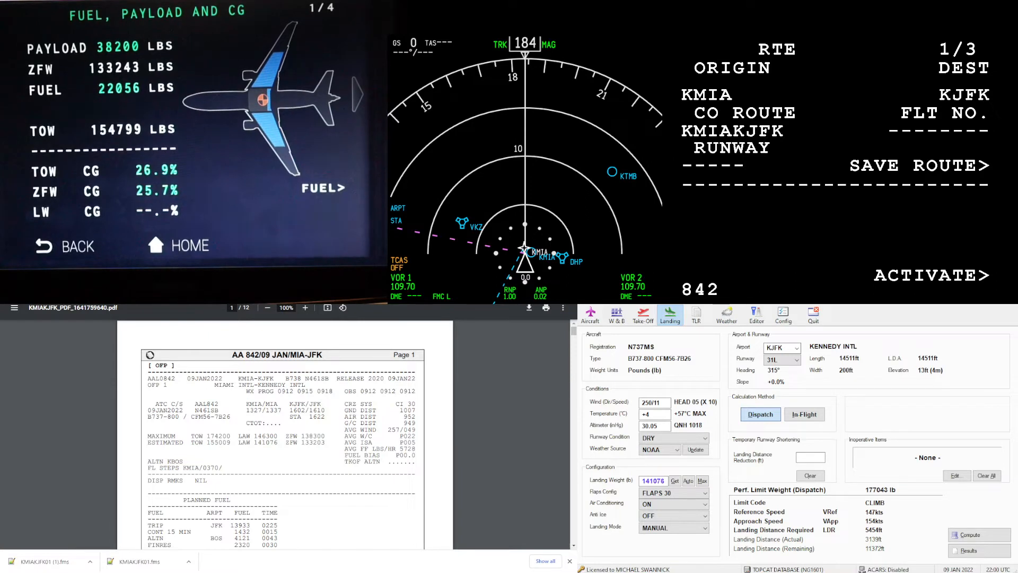
{"action": "left_click", "coordinate": [970, 130]}
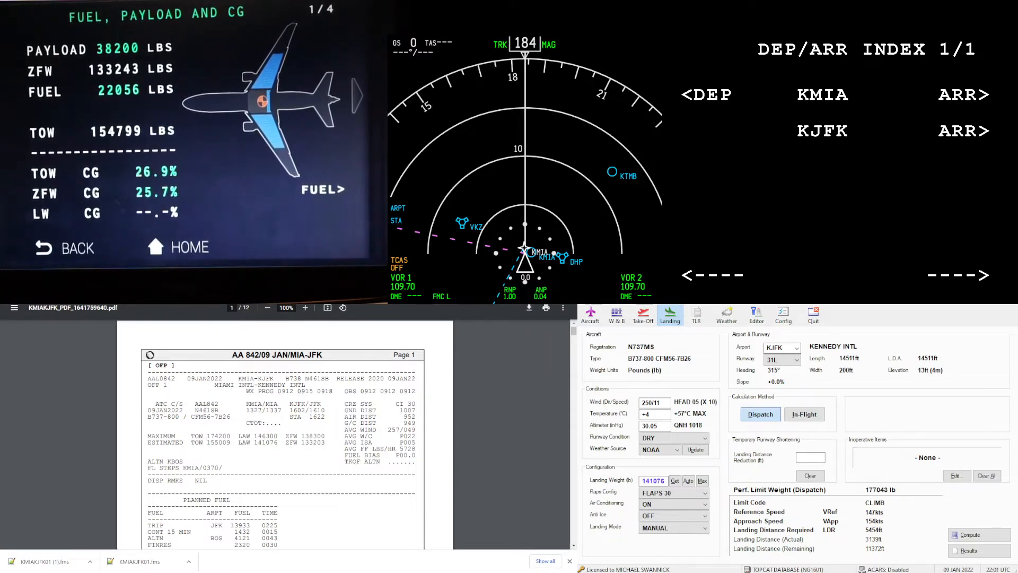
Highlight the planned routing from KMIA/09 to KJFK/22R on the OFP's second page
{"action": "scroll", "coordinate": [206, 482], "scroll_direction": "down", "scroll_amount": 5}
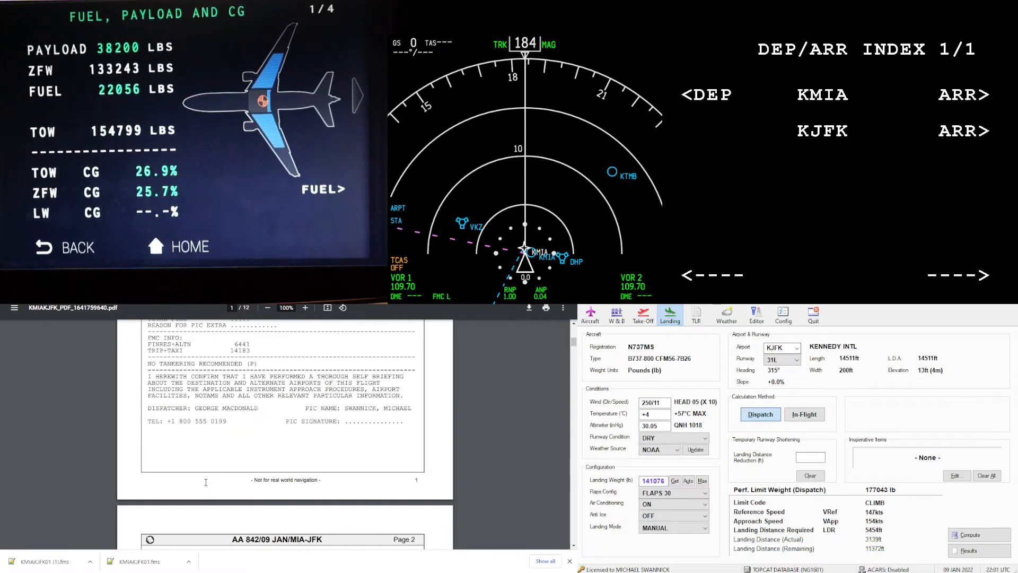
{"action": "scroll", "coordinate": [206, 482], "scroll_direction": "down", "scroll_amount": 4}
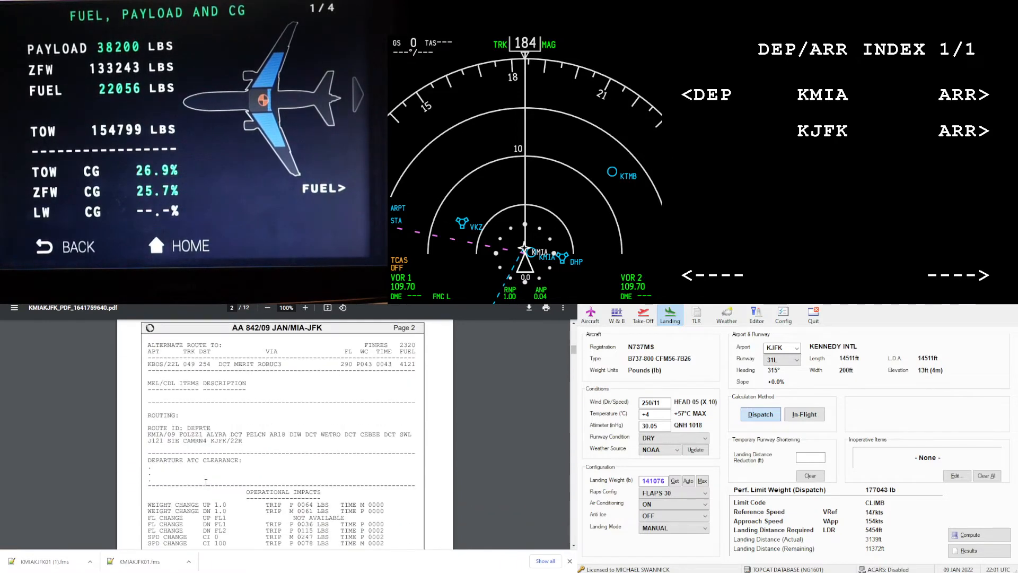
{"action": "left_click_drag", "start_coordinate": [243, 441], "coordinate": [127, 440]}
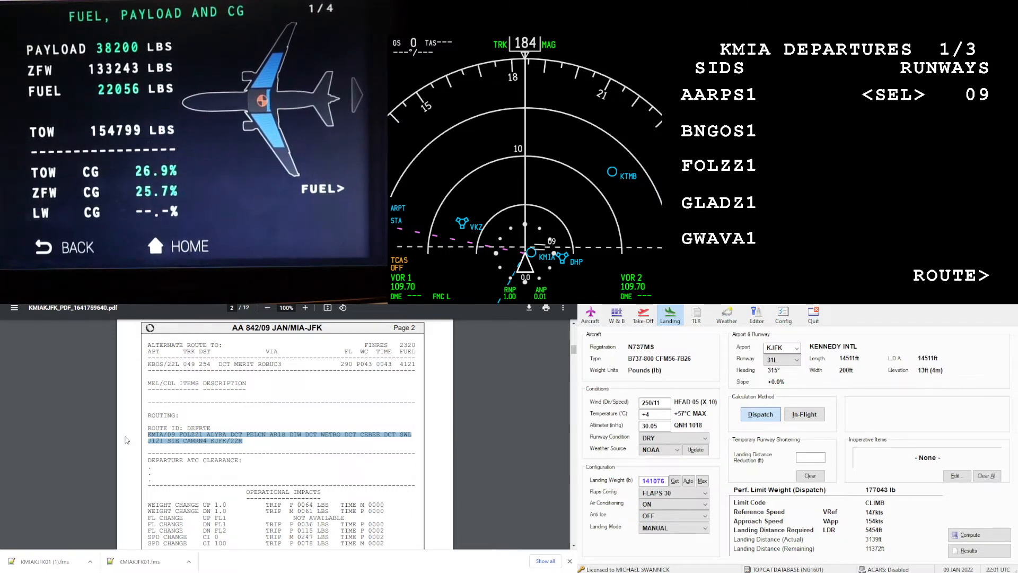
Select the FOLZZ1 departure with the ALYRA transition for KMIA runway 09, and check the resulting route legs
{"action": "key", "text": "Page_Down"}
{"action": "key", "text": "Page_Up"}
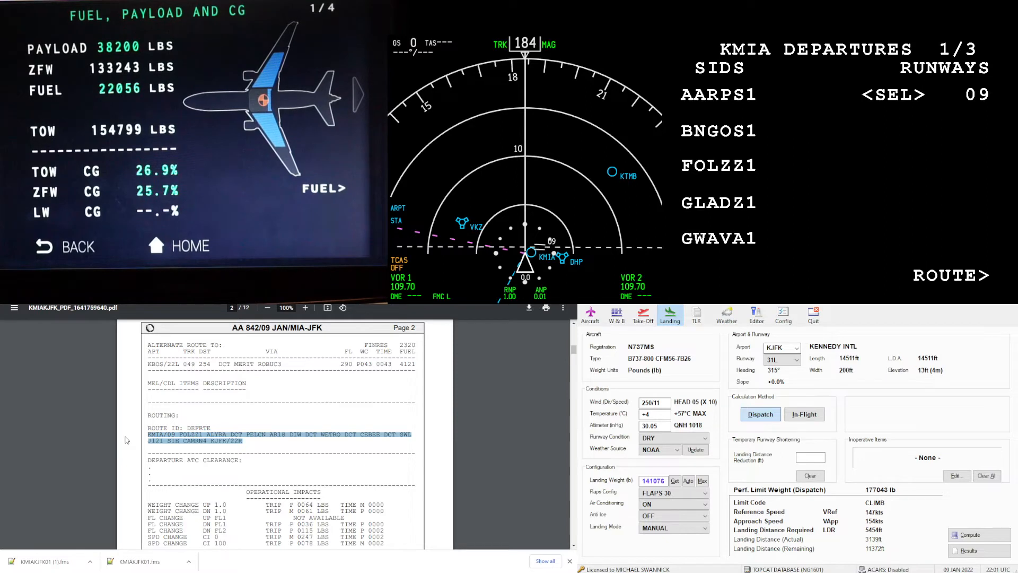
{"action": "key", "text": "F3"}
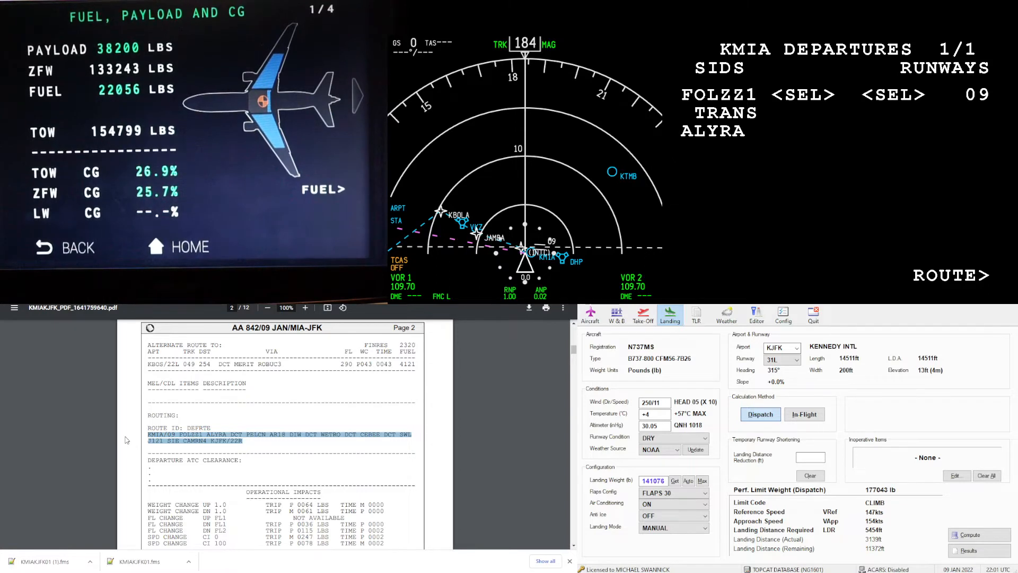
{"action": "key", "text": "F2"}
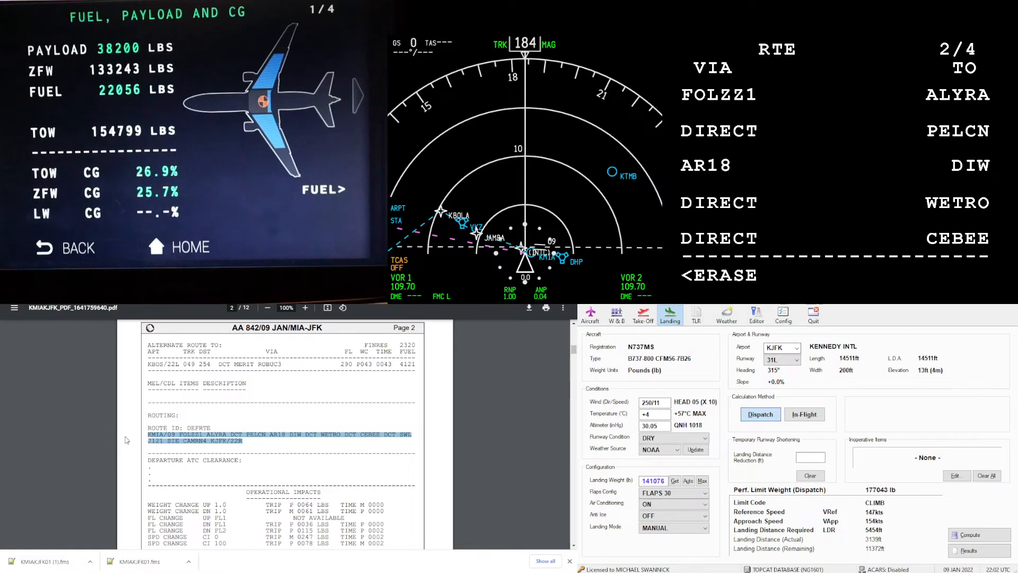
{"action": "key", "text": "Page_Down"}
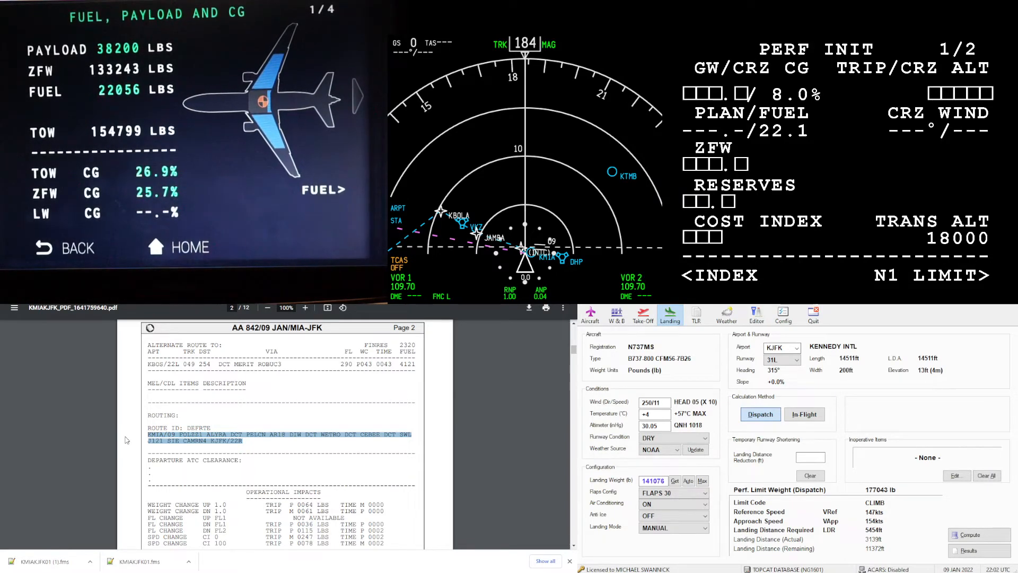
Highlight the estimated ZFW on the OFP's first page and enter 133.2 as the ZFW on PERF INIT
{"action": "scroll", "coordinate": [143, 450], "scroll_direction": "up", "scroll_amount": 10}
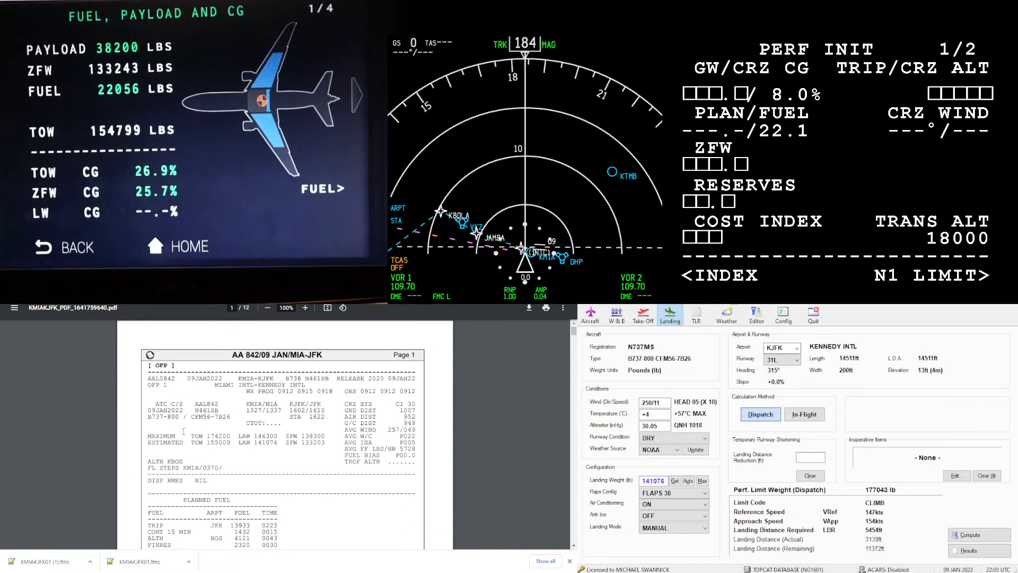
{"action": "left_click_drag", "start_coordinate": [327, 442], "coordinate": [286, 442]}
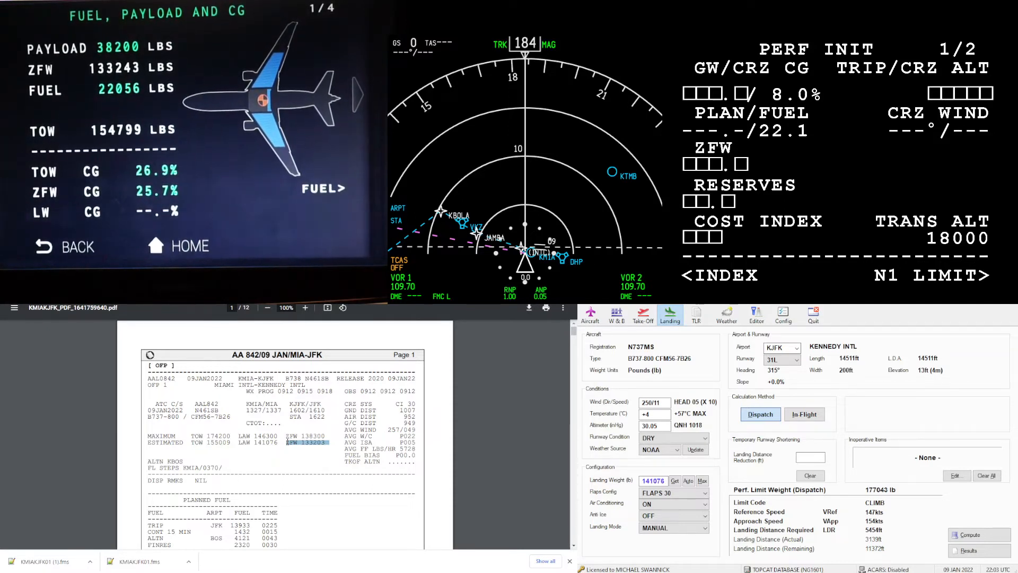
{"action": "type", "text": "133"}
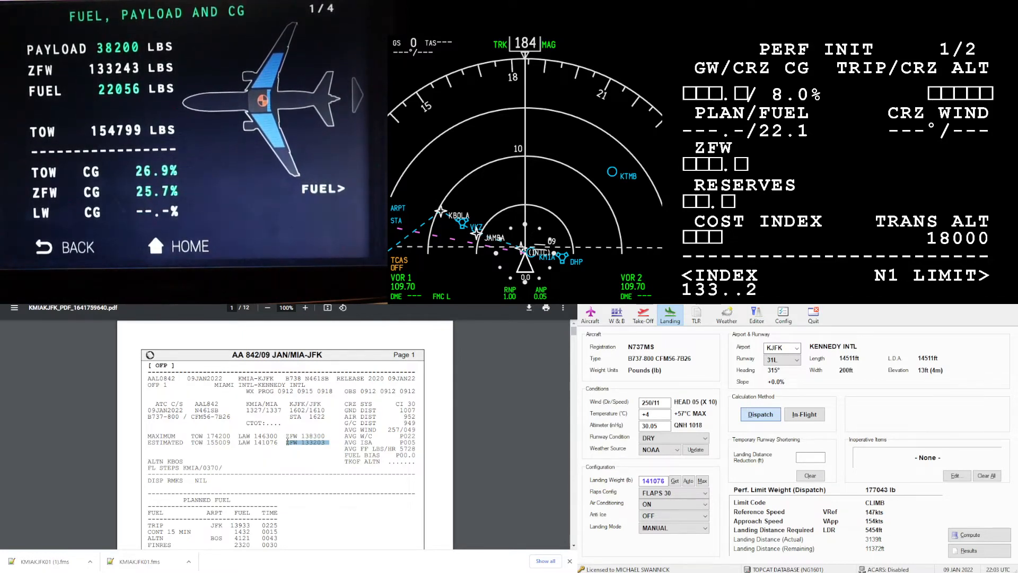
{"action": "type", "text": ".2"}
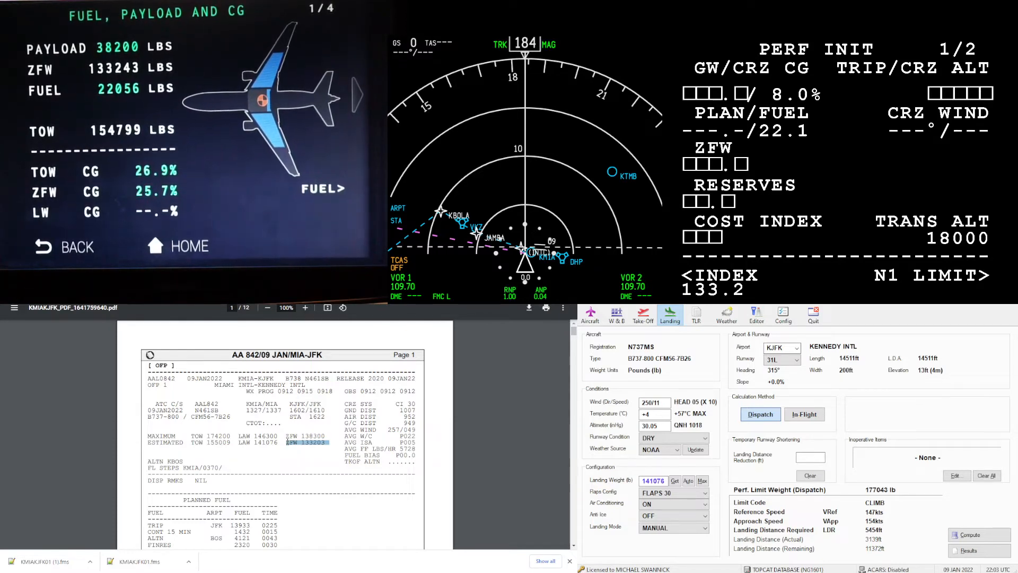
{"action": "key", "text": "F3"}
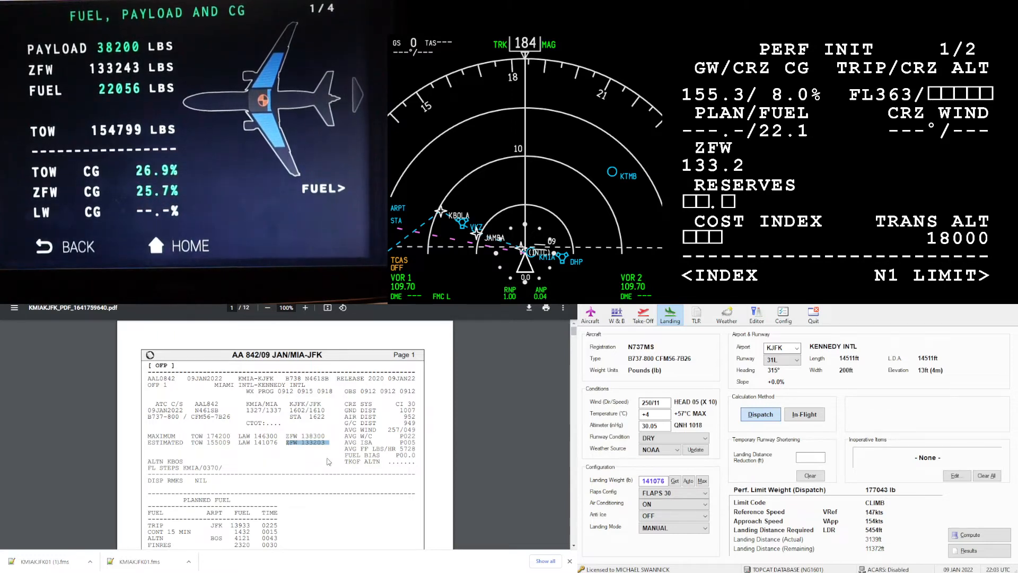
Consult the OFP's planned fuel table and enter the final reserve as 2.3 for RESERVES on PERF INIT
{"action": "scroll", "coordinate": [327, 454], "scroll_direction": "down", "scroll_amount": 3}
{"action": "scroll", "coordinate": [327, 453], "scroll_direction": "down", "scroll_amount": 4}
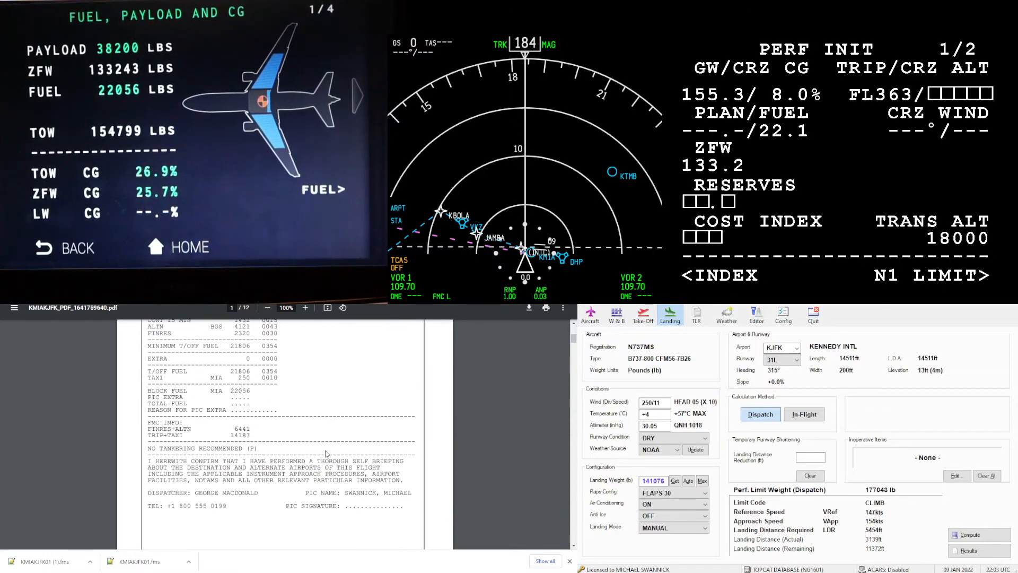
{"action": "scroll", "coordinate": [326, 454], "scroll_direction": "up", "scroll_amount": 3}
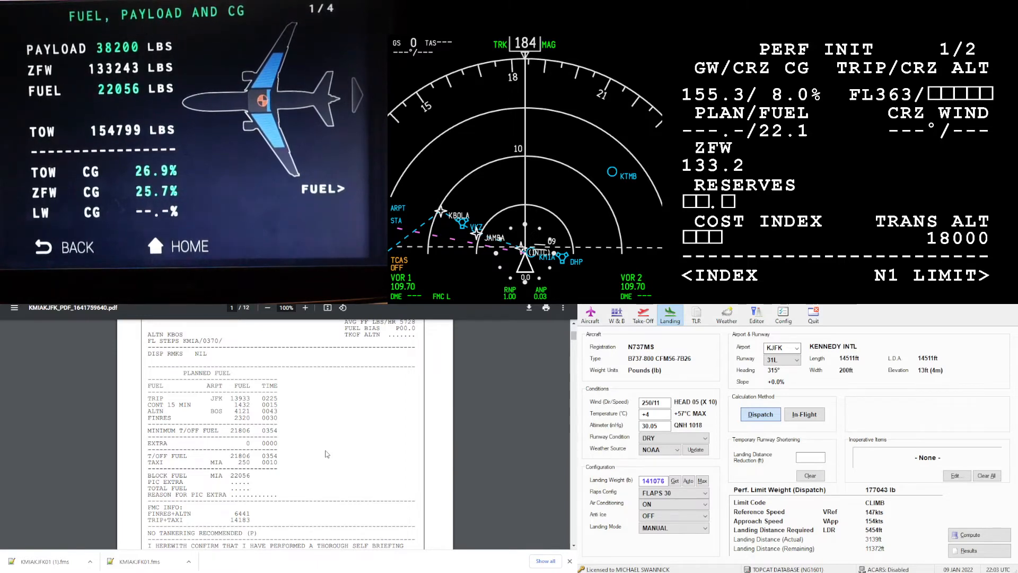
{"action": "type", "text": "2.3"}
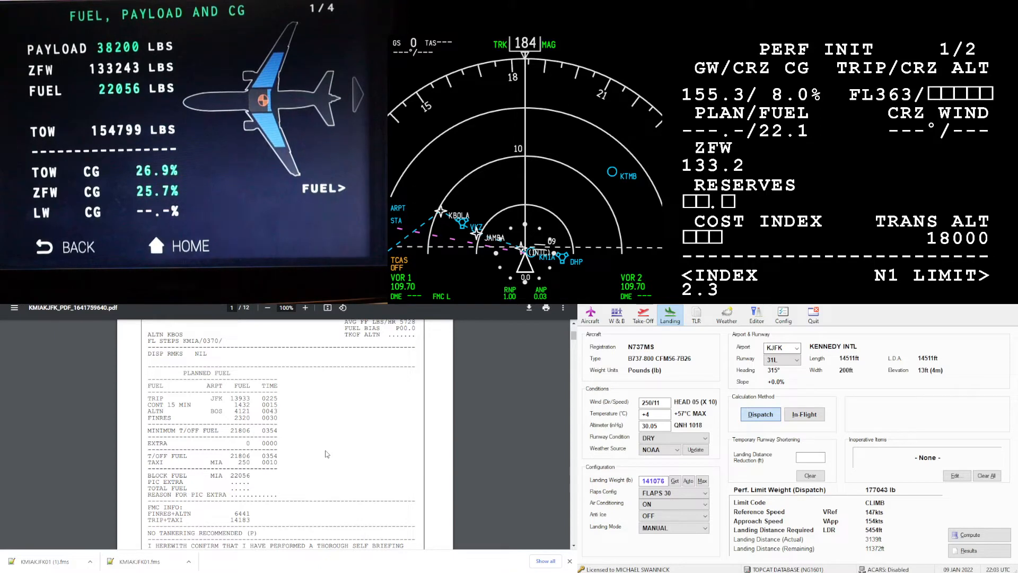
{"action": "key", "text": "F4"}
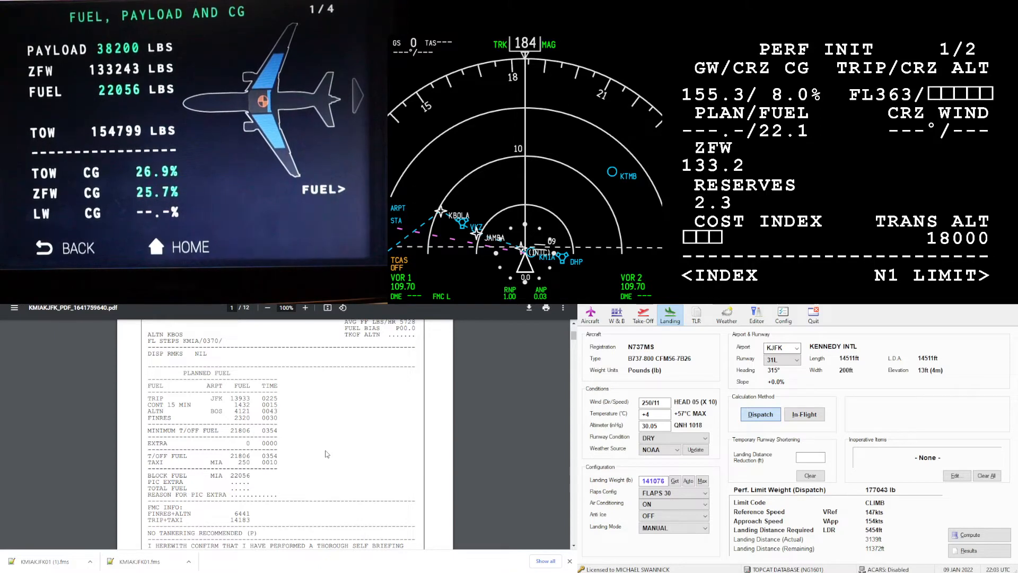
Set the cost index to 30 and the cruise altitude to FL370 on PERF INIT
{"action": "type", "text": "30"}
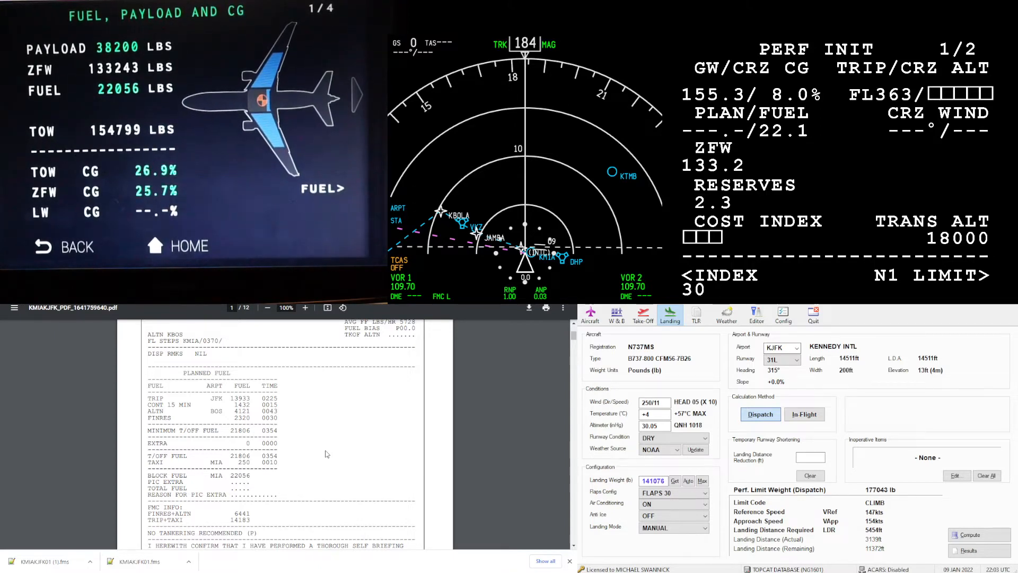
{"action": "key", "text": "F5"}
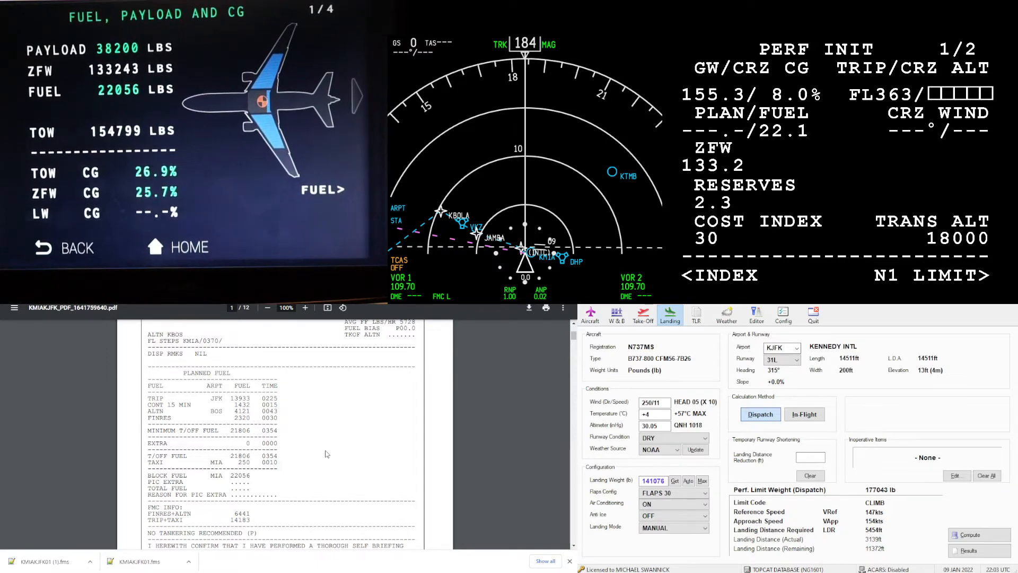
{"action": "type", "text": "370"}
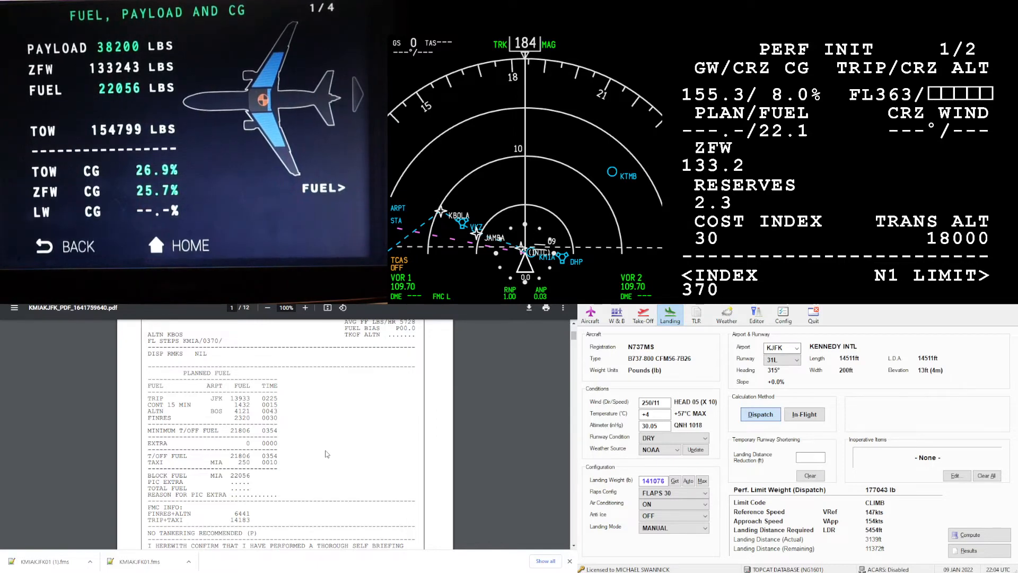
{"action": "key", "text": "Return"}
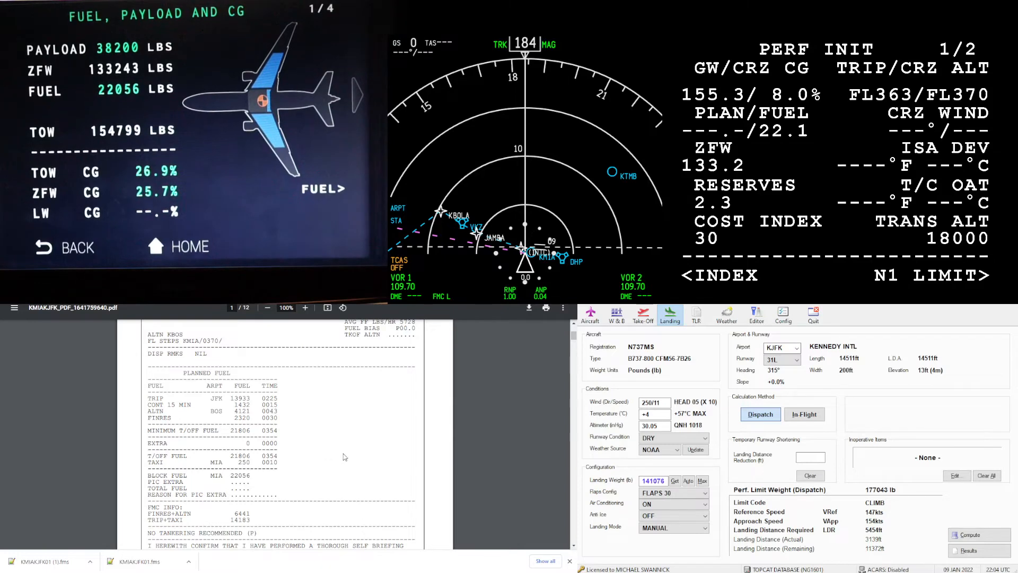
Find the top-of-climb entry in the OFP's navigation log and highlight its wind
{"action": "scroll", "coordinate": [382, 427], "scroll_direction": "down", "scroll_amount": 3}
{"action": "scroll", "coordinate": [374, 421], "scroll_direction": "down", "scroll_amount": 8}
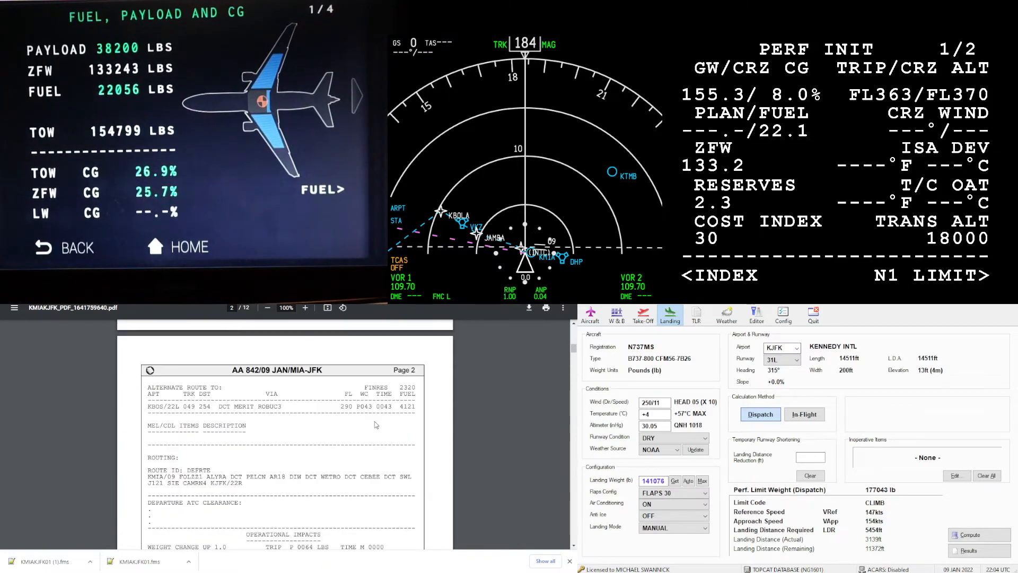
{"action": "scroll", "coordinate": [224, 416], "scroll_direction": "down", "scroll_amount": 10}
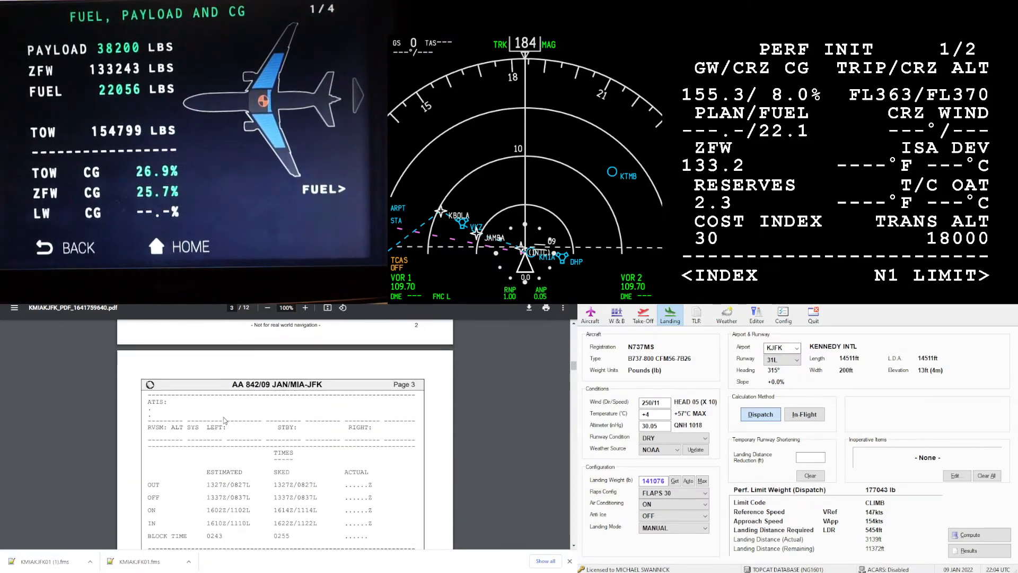
{"action": "scroll", "coordinate": [208, 412], "scroll_direction": "down", "scroll_amount": 2}
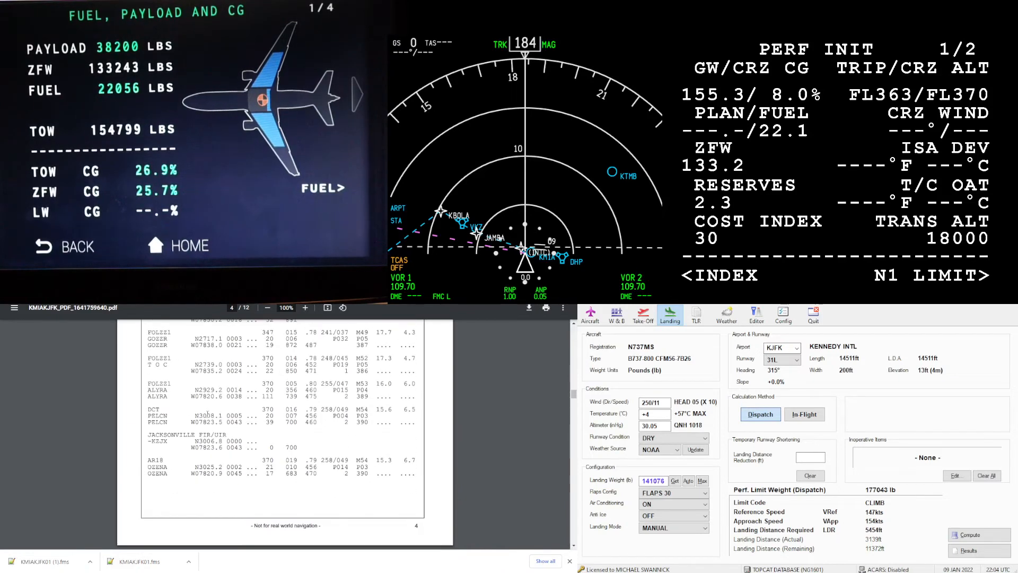
{"action": "scroll", "coordinate": [189, 429], "scroll_direction": "down", "scroll_amount": 2}
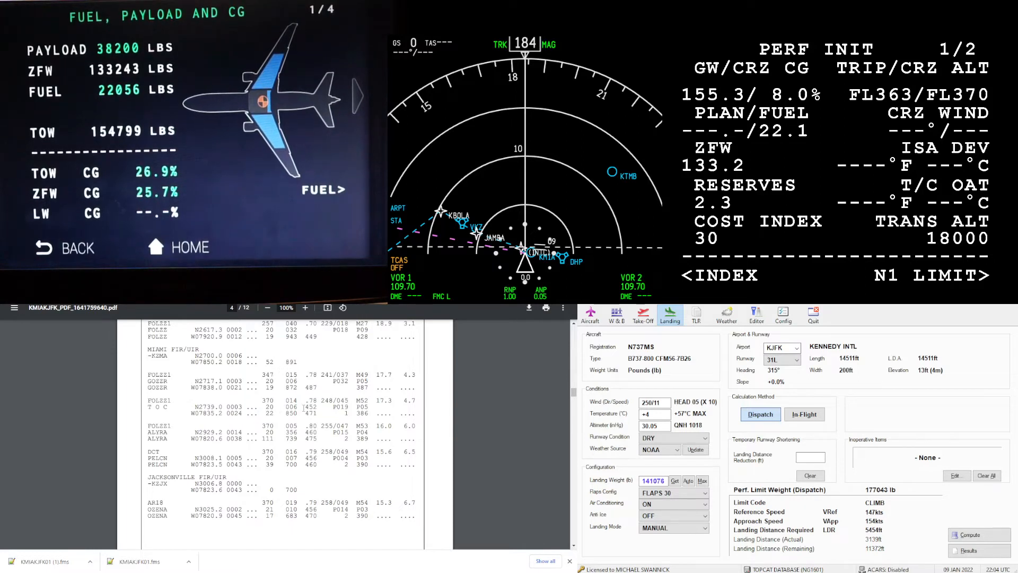
{"action": "left_click_drag", "start_coordinate": [322, 401], "coordinate": [348, 399]}
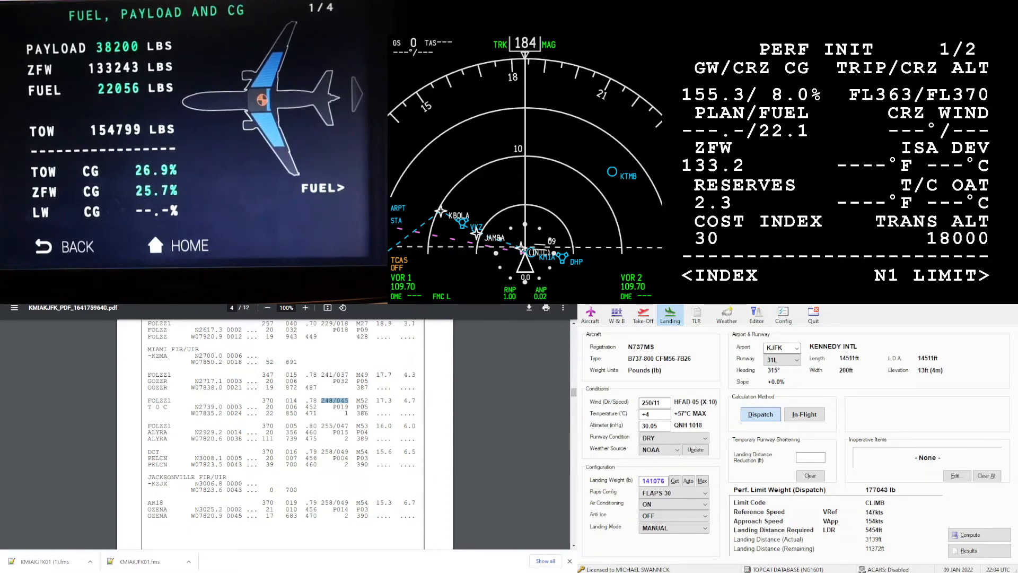
Enter 248/45 as the cruise wind and -54 °C as the top-of-climb OAT on PERF INIT
{"action": "type", "text": "2"}
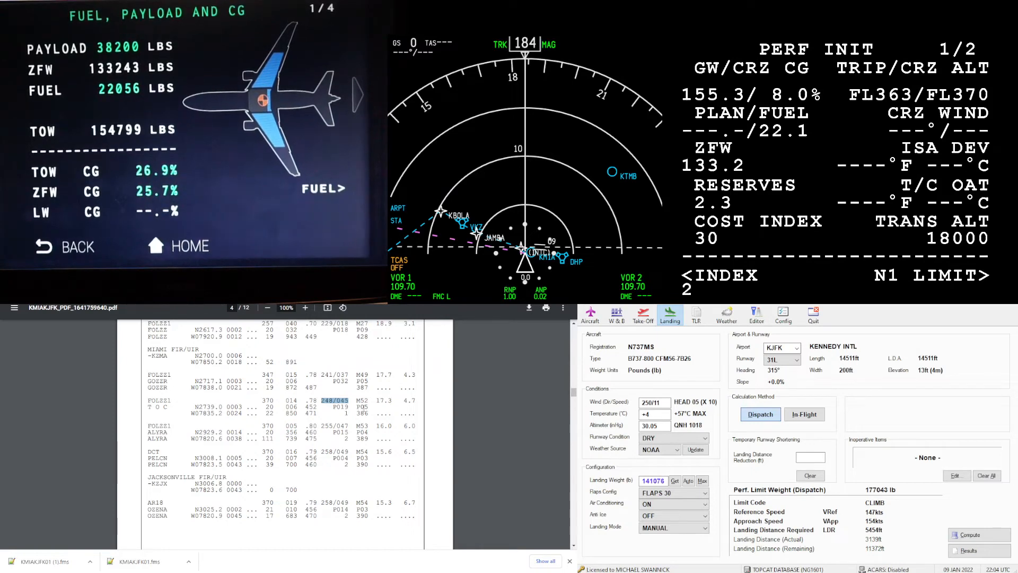
{"action": "type", "text": "48"}
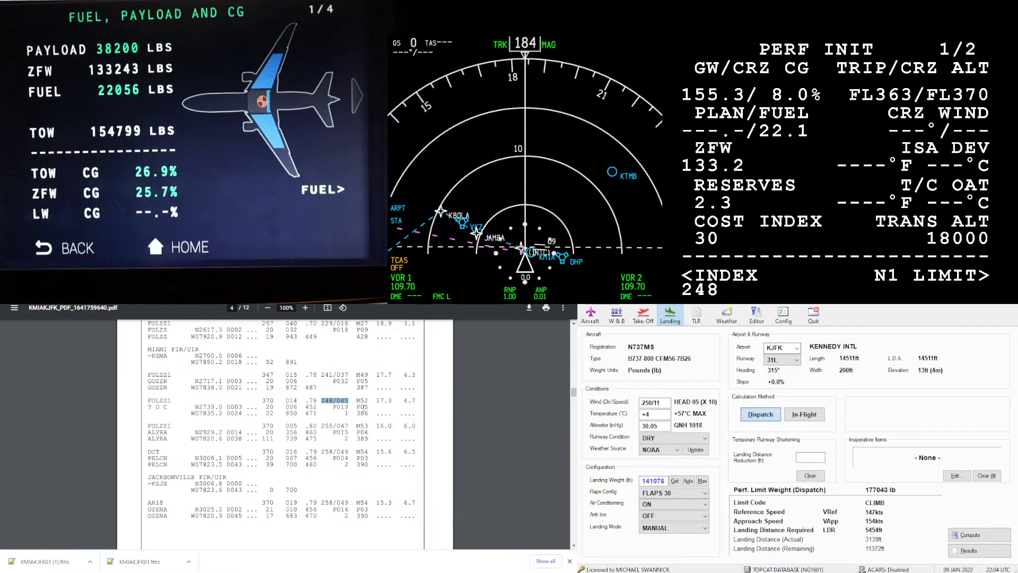
{"action": "type", "text": "4"}
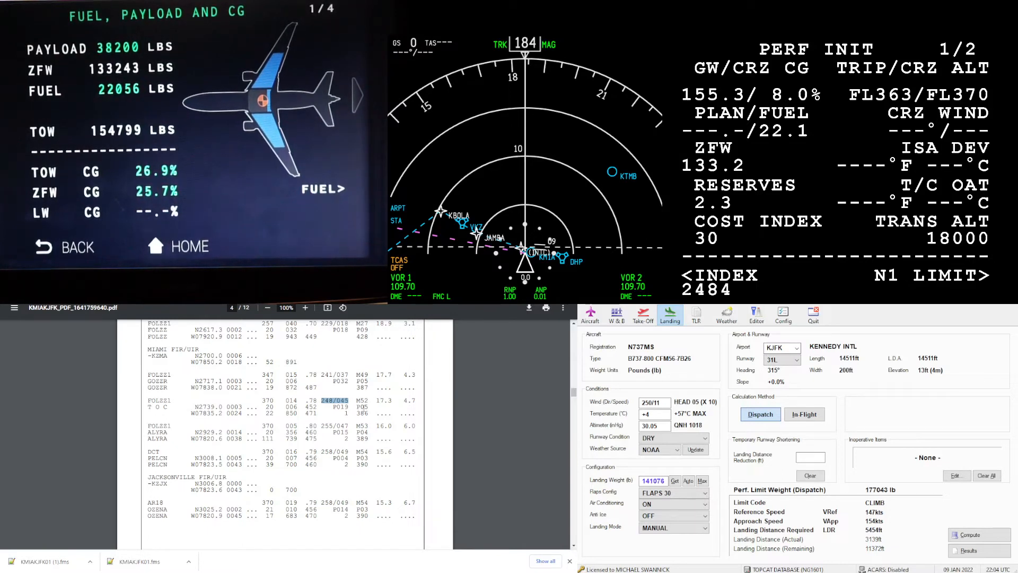
{"action": "type", "text": "5/"}
{"action": "key", "text": "BackSpace"}
{"action": "key", "text": "BackSpace"}
{"action": "key", "text": "BackSpace"}
{"action": "type", "text": "/45"}
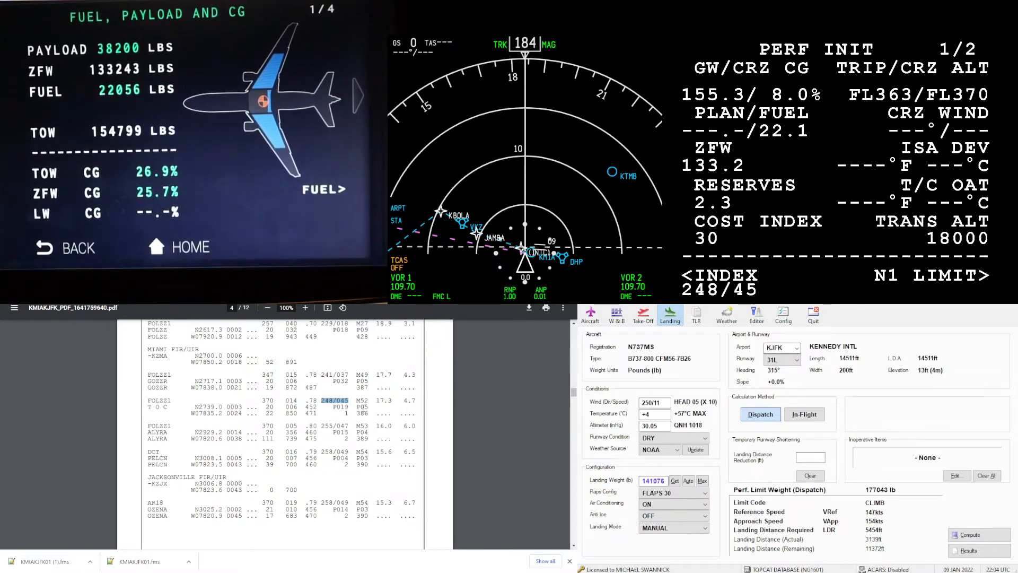
{"action": "key", "text": "Return"}
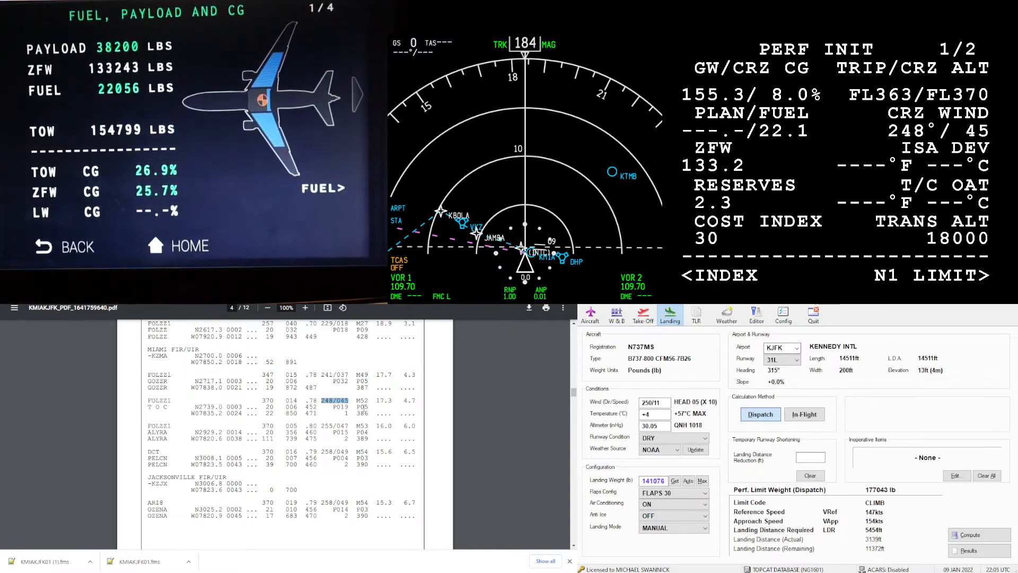
{"action": "type", "text": "5"}
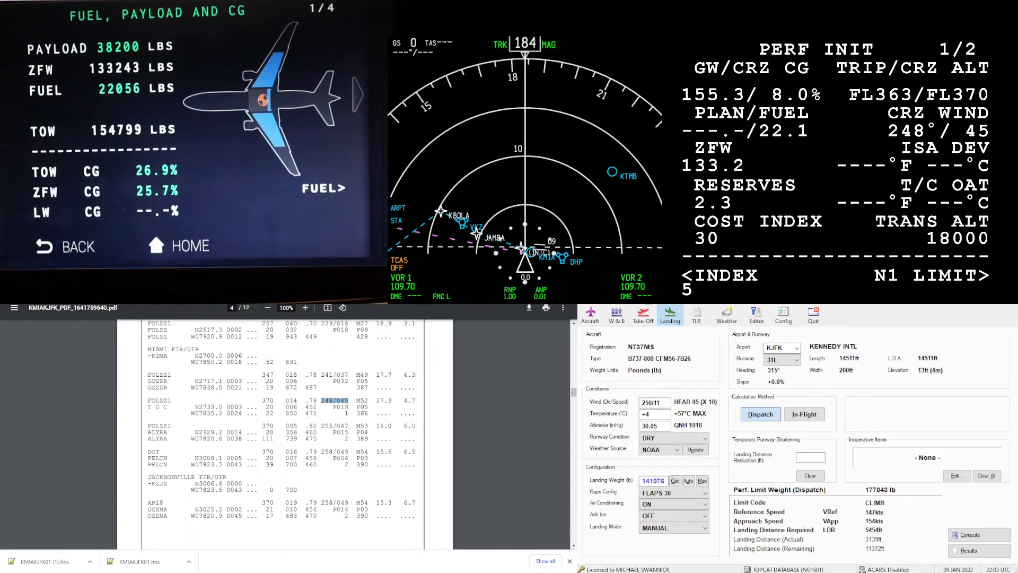
{"action": "key", "text": "Return"}
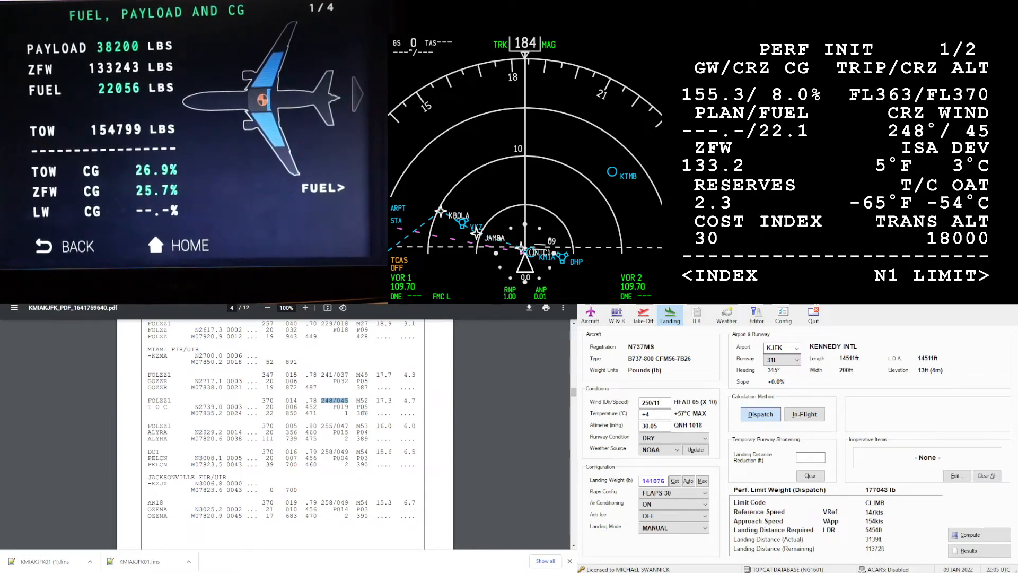
Highlight the takeoff fuel in the OFP's planned fuel table and enter 21.8 as the PLAN fuel on PERF INIT
{"action": "scroll", "coordinate": [364, 407], "scroll_direction": "up", "scroll_amount": 10}
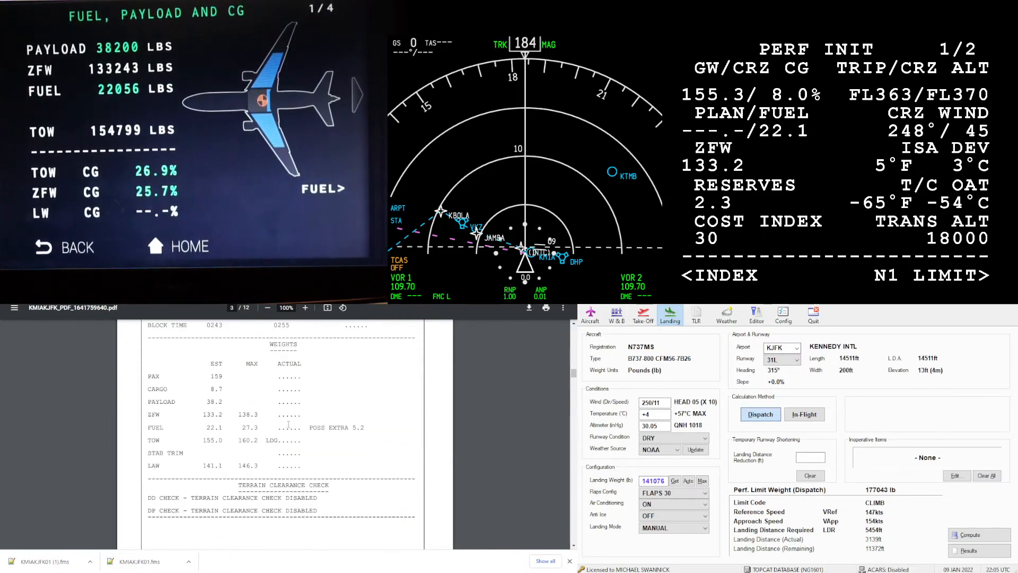
{"action": "scroll", "coordinate": [288, 424], "scroll_direction": "down", "scroll_amount": 2}
{"action": "scroll", "coordinate": [288, 424], "scroll_direction": "up", "scroll_amount": 5}
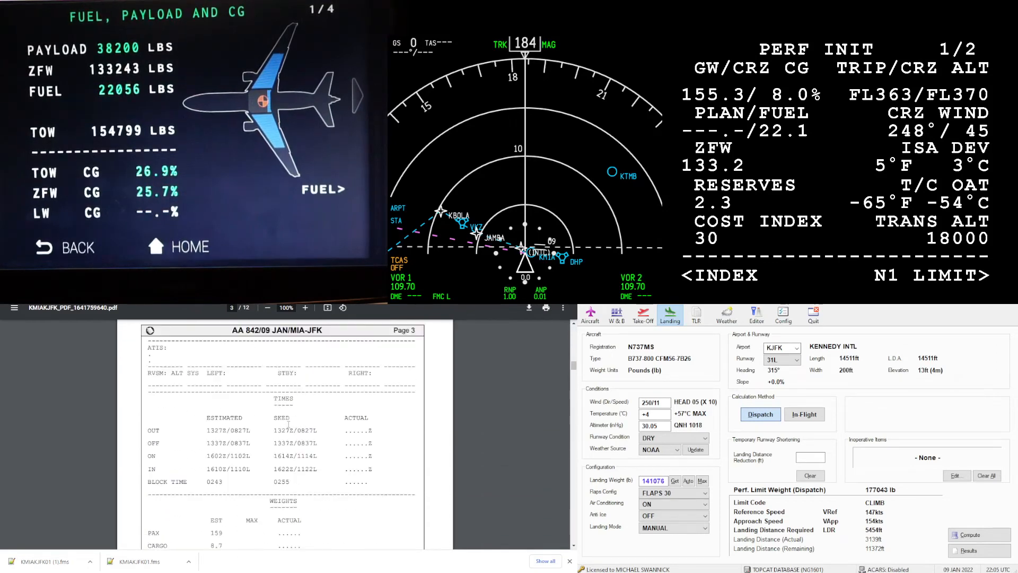
{"action": "scroll", "coordinate": [288, 424], "scroll_direction": "up", "scroll_amount": 10}
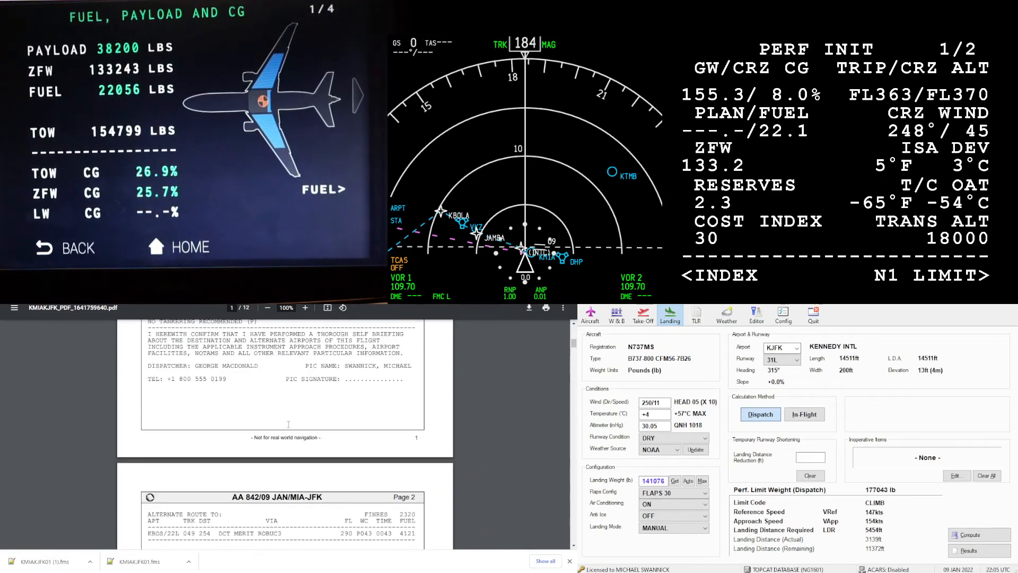
{"action": "scroll", "coordinate": [288, 424], "scroll_direction": "up", "scroll_amount": 5}
{"action": "scroll", "coordinate": [288, 424], "scroll_direction": "down", "scroll_amount": 2}
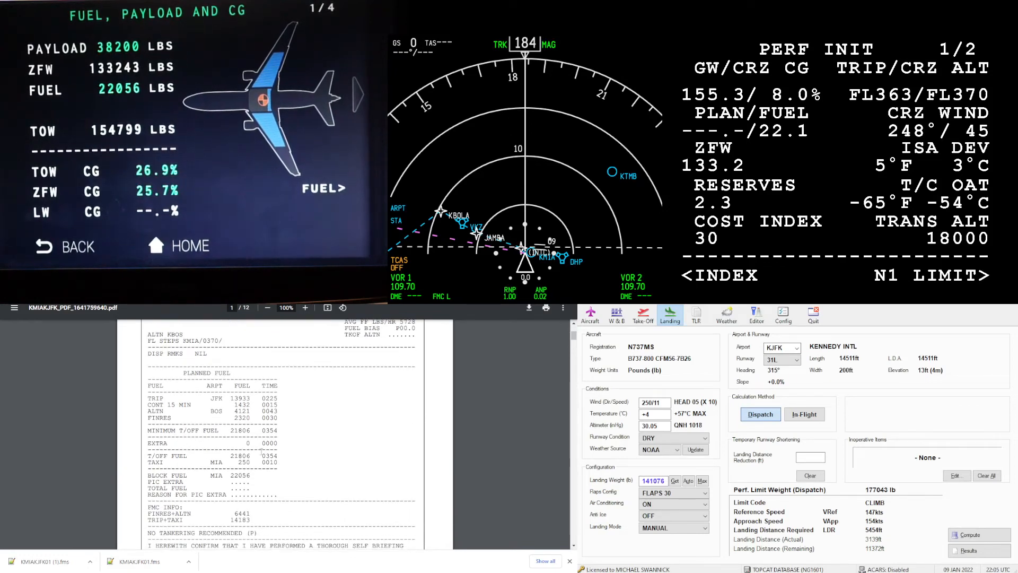
{"action": "left_click_drag", "start_coordinate": [238, 455], "coordinate": [231, 455]}
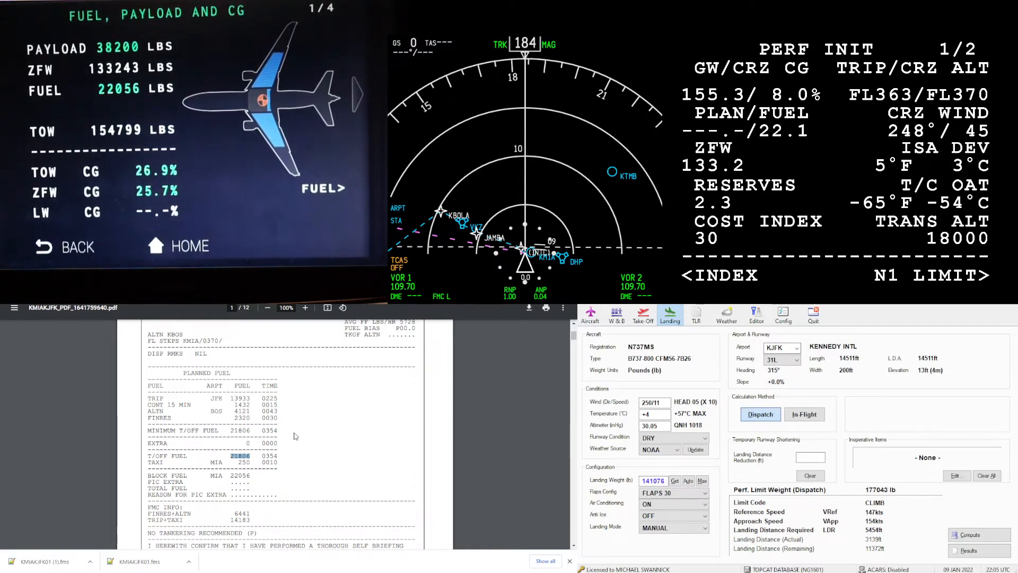
{"action": "type", "text": "21.8"}
{"action": "key", "text": "F2"}
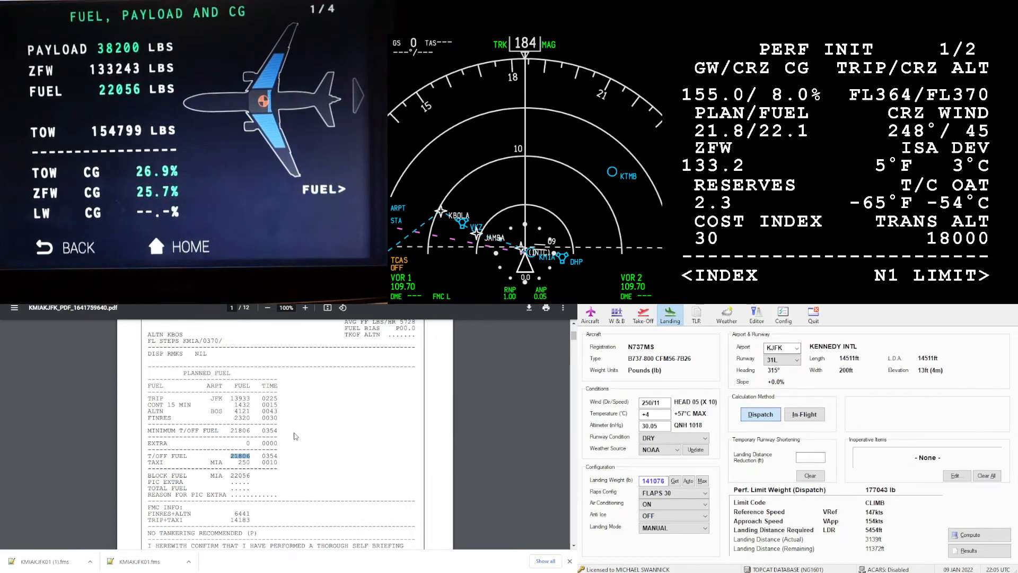
Open N1 LIMIT, consult TOPCAT's weight-and-balance and take-off data, and enter 31 °C as the selected temperature
{"action": "key", "text": "F12"}
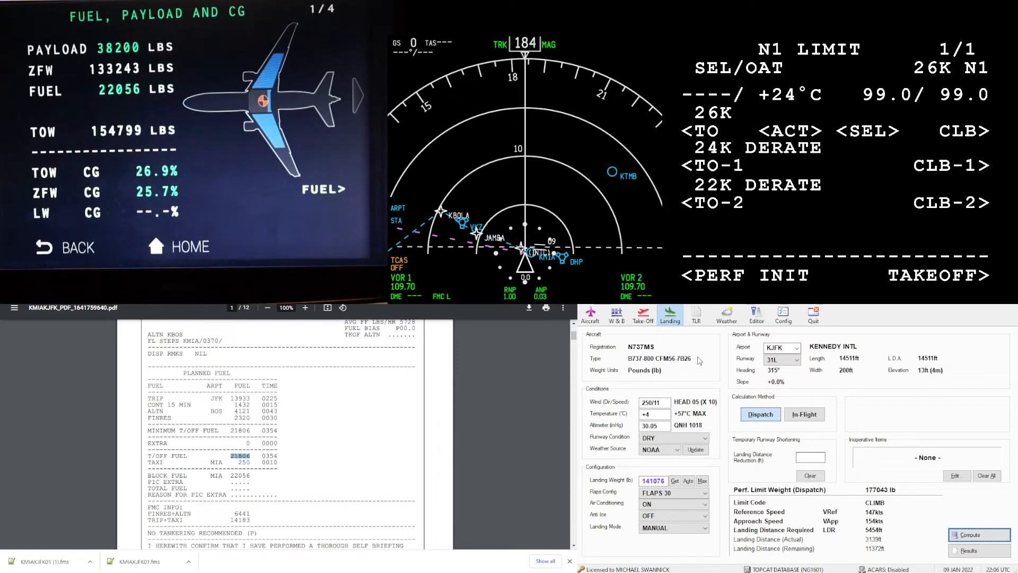
{"action": "left_click", "coordinate": [618, 318]}
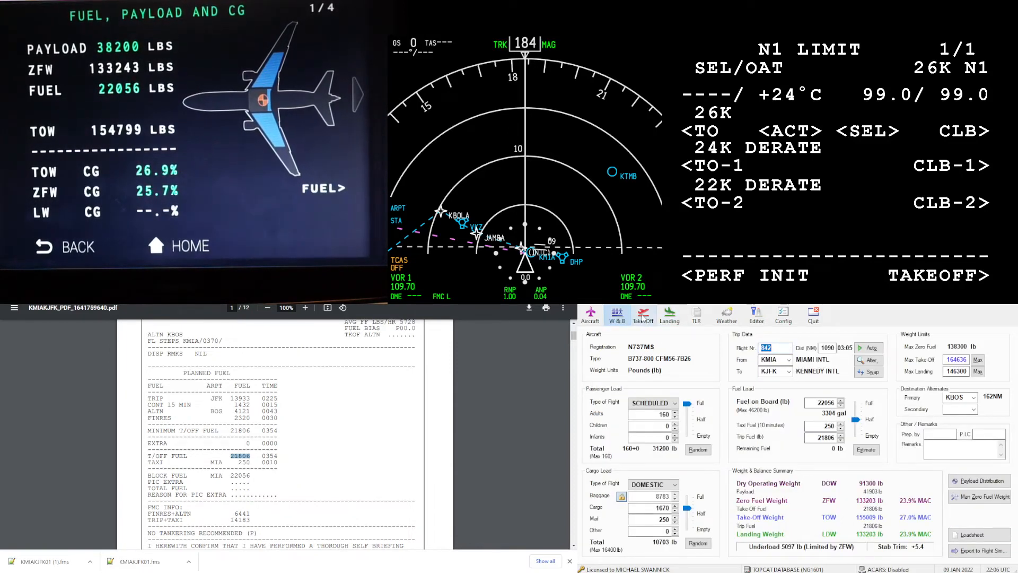
{"action": "left_click", "coordinate": [642, 318]}
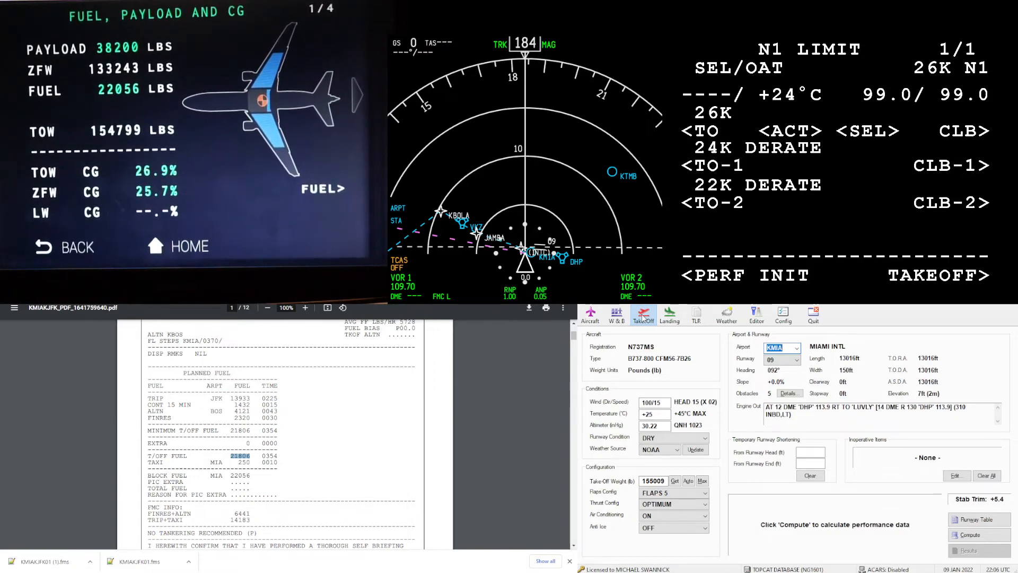
{"action": "type", "text": "31"}
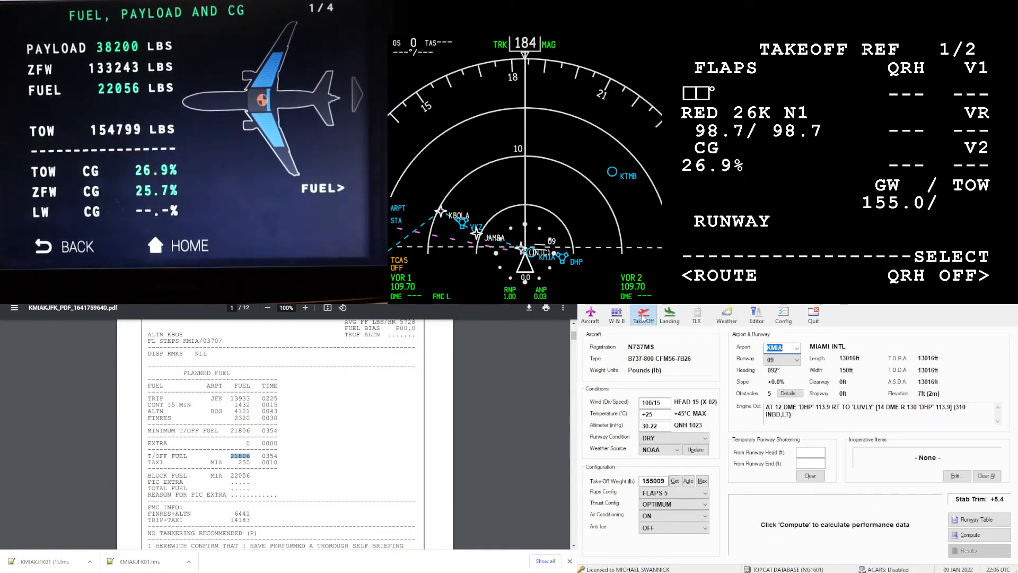
Set the takeoff flaps to 5 and the runway wind to 100/12 on TAKEOFF REF
{"action": "type", "text": "5"}
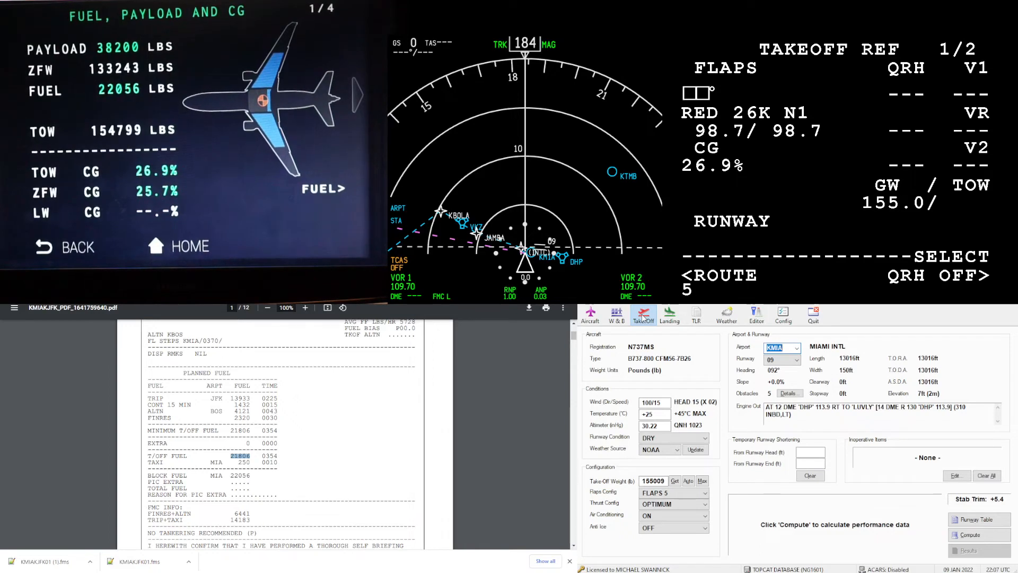
{"action": "key", "text": "F1"}
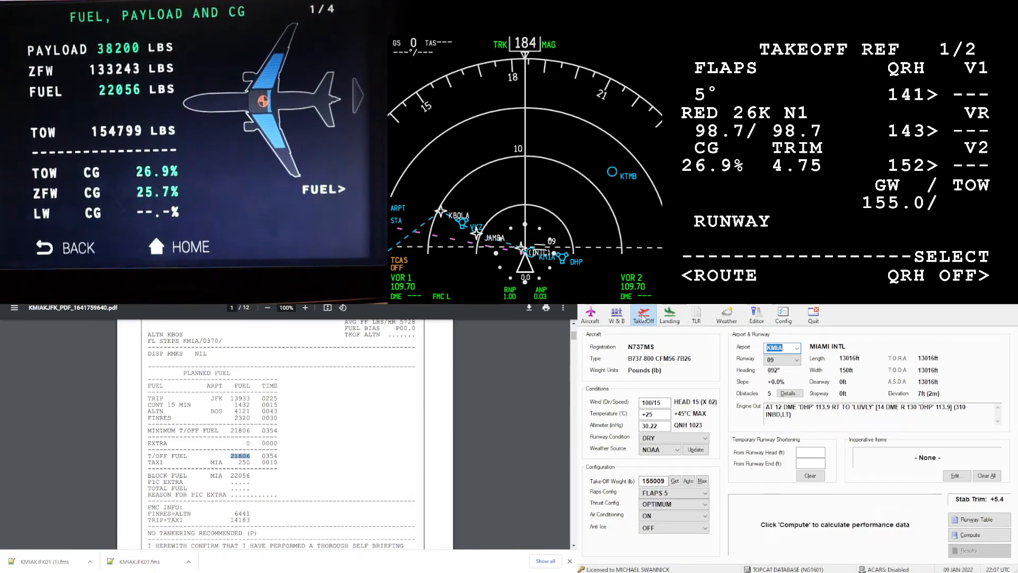
{"action": "key", "text": "Page_Down"}
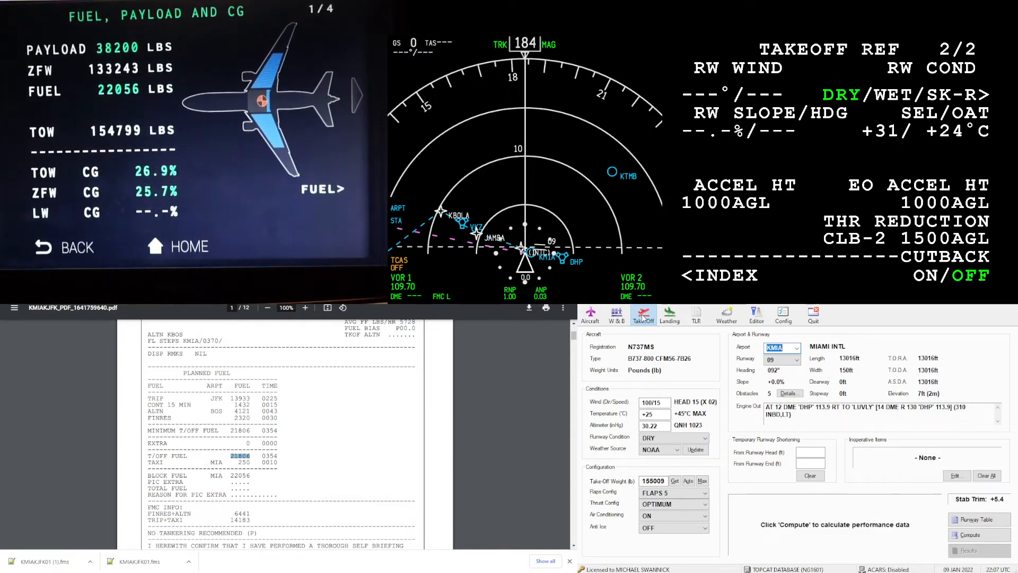
{"action": "type", "text": "1"}
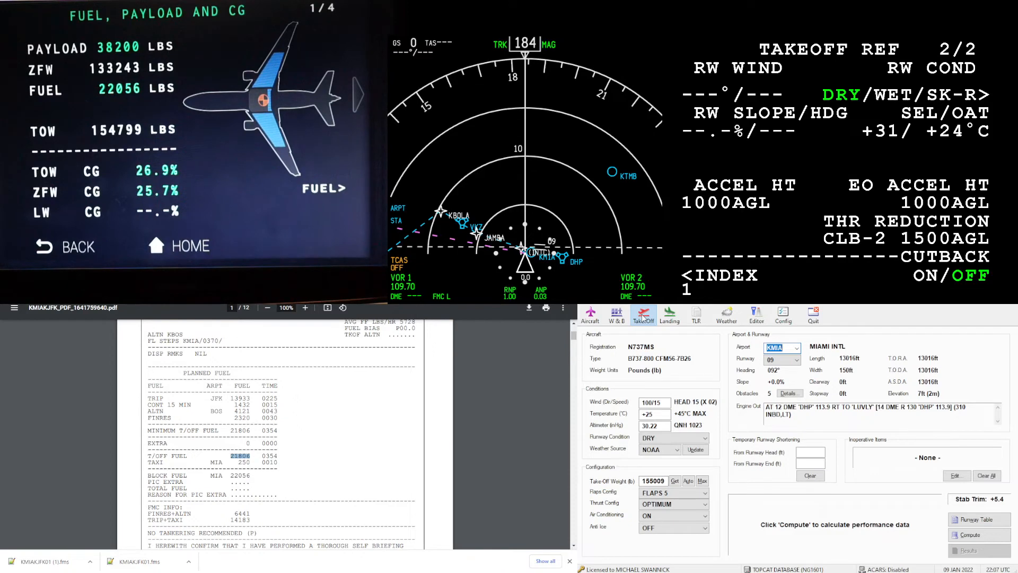
{"action": "type", "text": "00/12"}
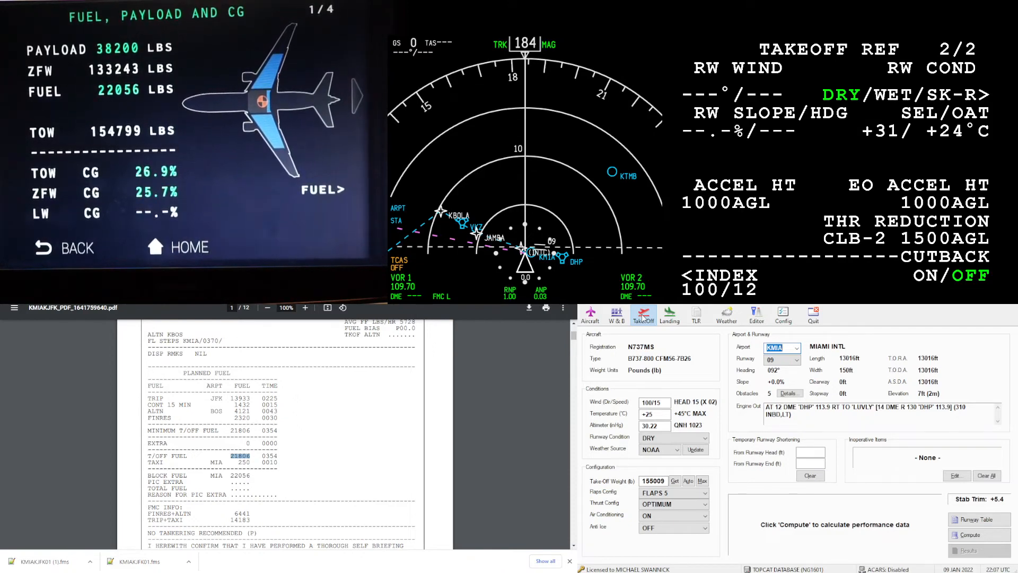
{"action": "key", "text": "F1"}
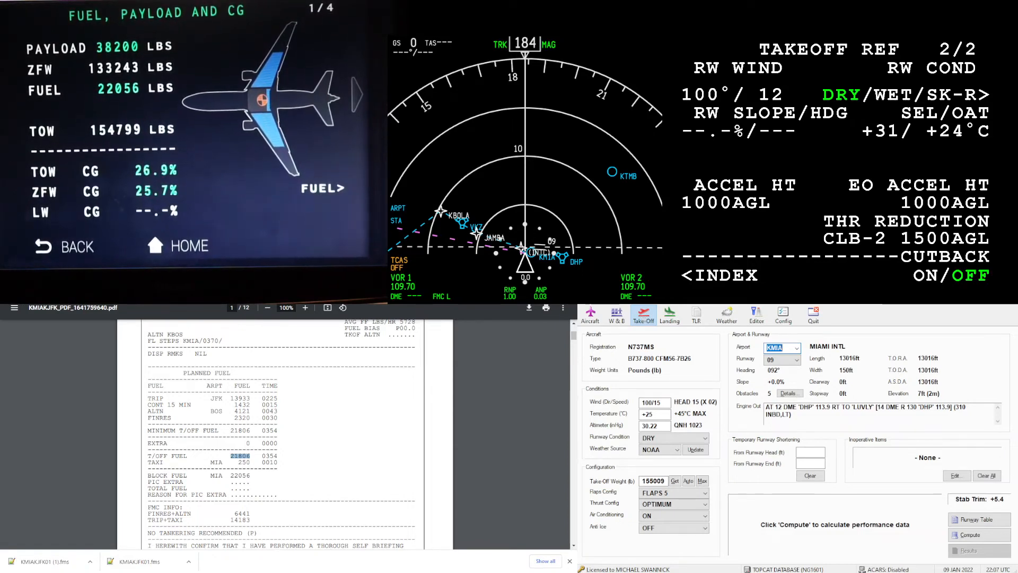
Find the KMIA departure weather report in the OFP's weather briefing and highlight its wind
{"action": "scroll", "coordinate": [297, 373], "scroll_direction": "down", "scroll_amount": 10}
{"action": "scroll", "coordinate": [297, 373], "scroll_direction": "down", "scroll_amount": 12}
{"action": "scroll", "coordinate": [292, 378], "scroll_direction": "down", "scroll_amount": 12}
{"action": "scroll", "coordinate": [293, 378], "scroll_direction": "down", "scroll_amount": 12}
{"action": "scroll", "coordinate": [265, 370], "scroll_direction": "down", "scroll_amount": 10}
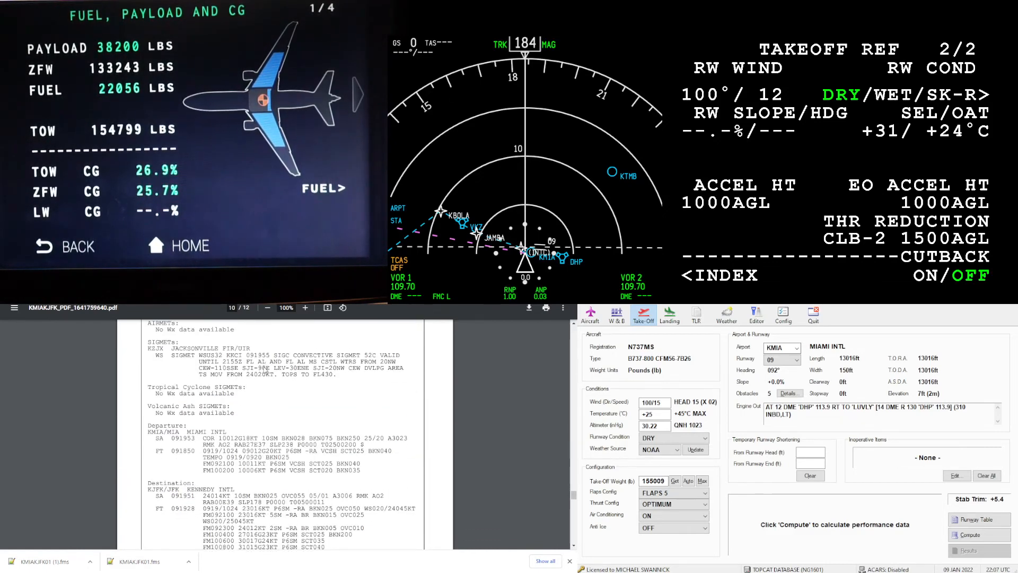
{"action": "scroll", "coordinate": [265, 369], "scroll_direction": "down", "scroll_amount": 2}
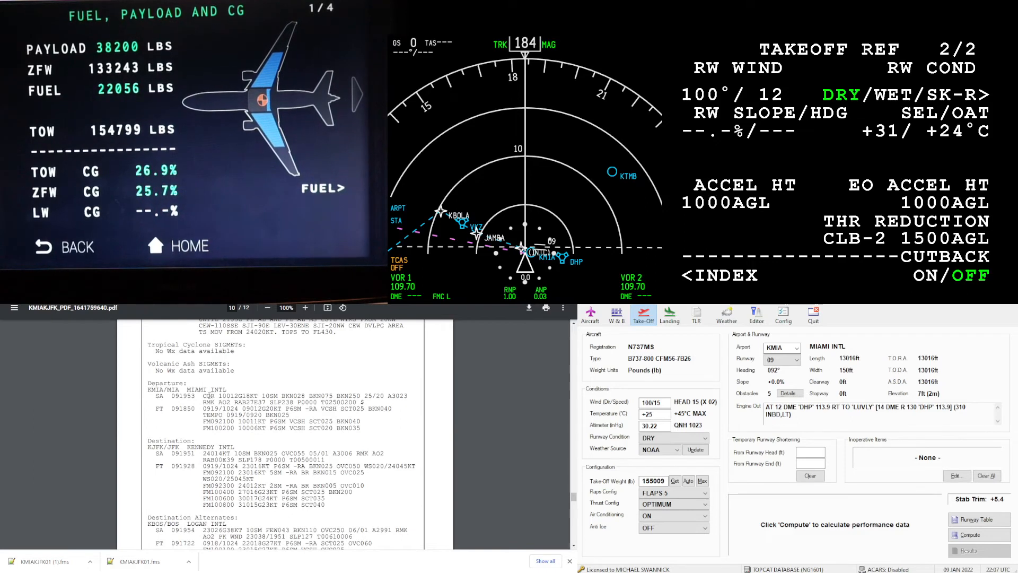
{"action": "left_click_drag", "start_coordinate": [204, 395], "coordinate": [257, 396]}
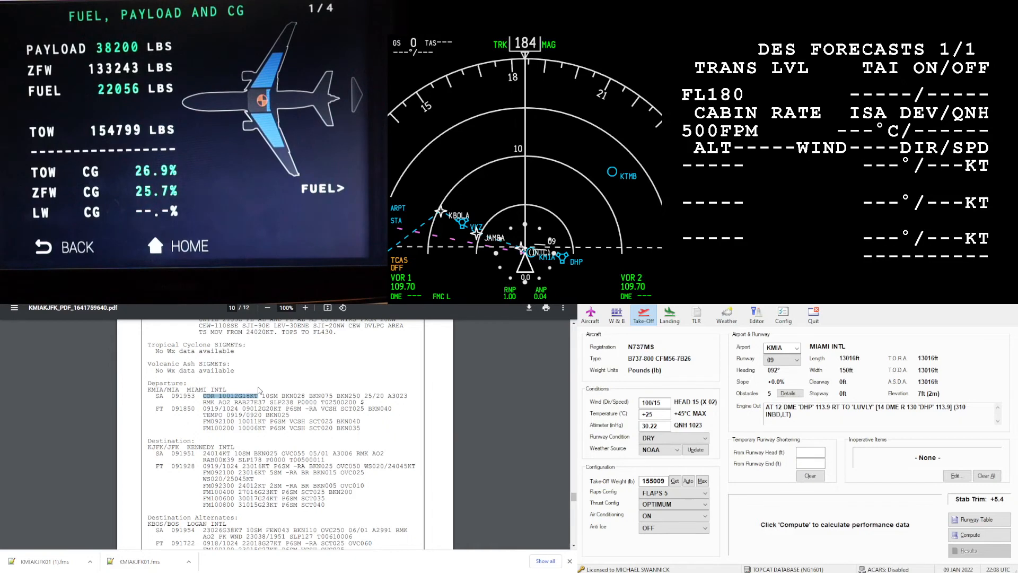
Find the descent winds in the OFP's wind information and enter FL310, FL200 and 10000 as the DES FORECASTS altitudes
{"action": "scroll", "coordinate": [291, 447], "scroll_direction": "up", "scroll_amount": 10}
{"action": "scroll", "coordinate": [291, 448], "scroll_direction": "up", "scroll_amount": 10}
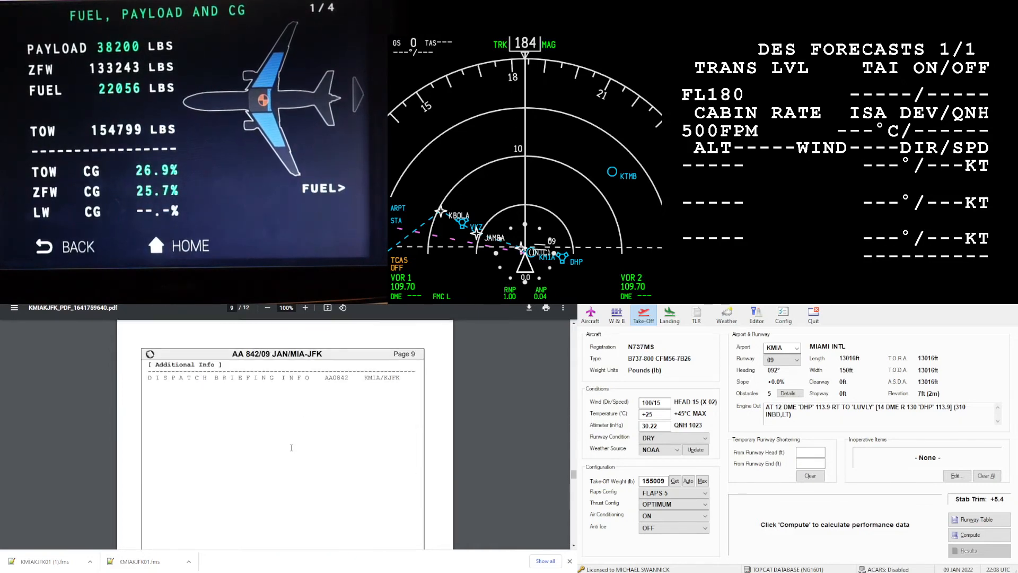
{"action": "scroll", "coordinate": [291, 447], "scroll_direction": "up", "scroll_amount": 5}
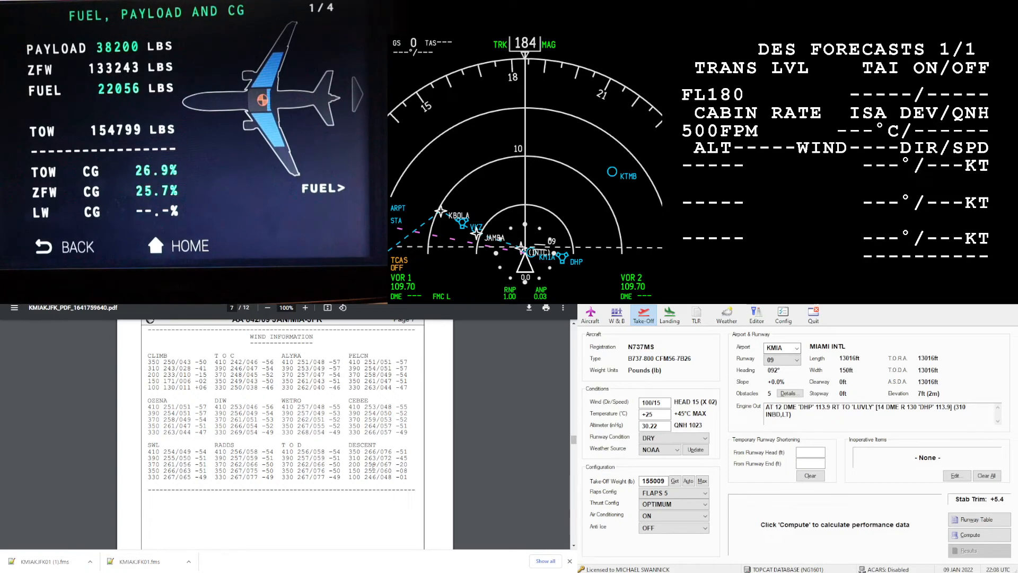
{"action": "type", "text": "310"}
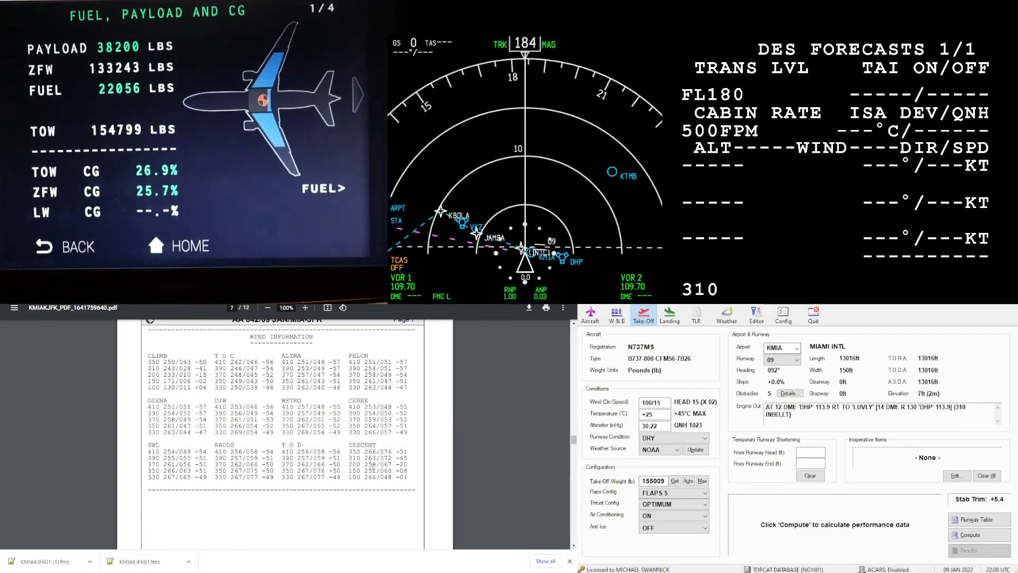
{"action": "key", "text": "F3"}
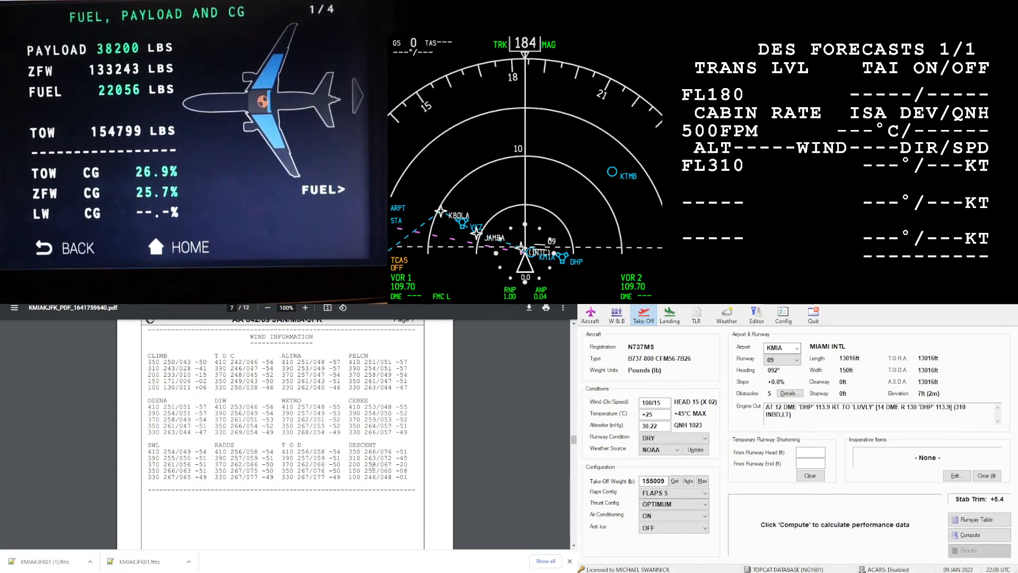
{"action": "type", "text": "20"}
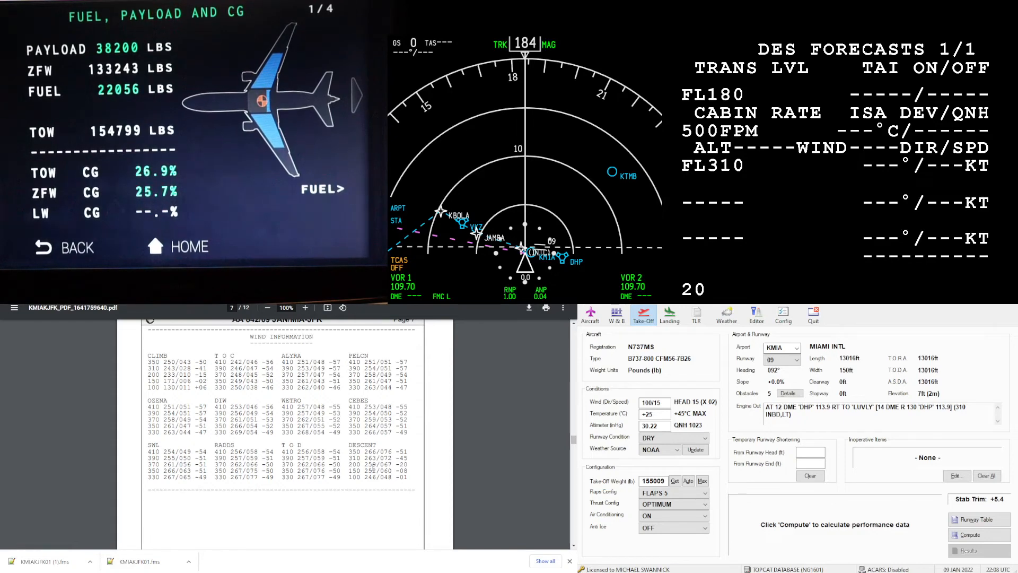
{"action": "type", "text": "0"}
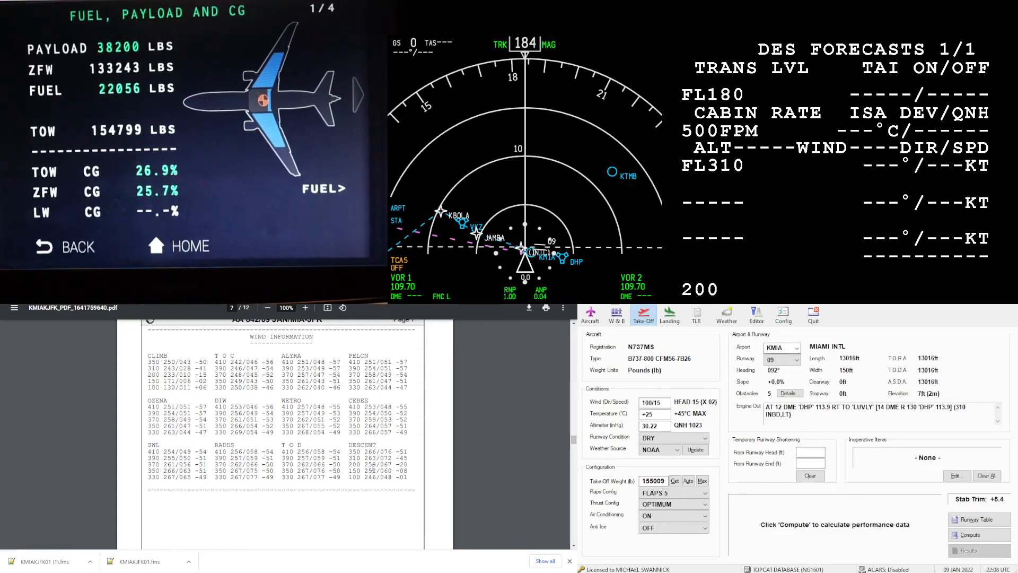
{"action": "key", "text": "F4"}
{"action": "type", "text": "10"}
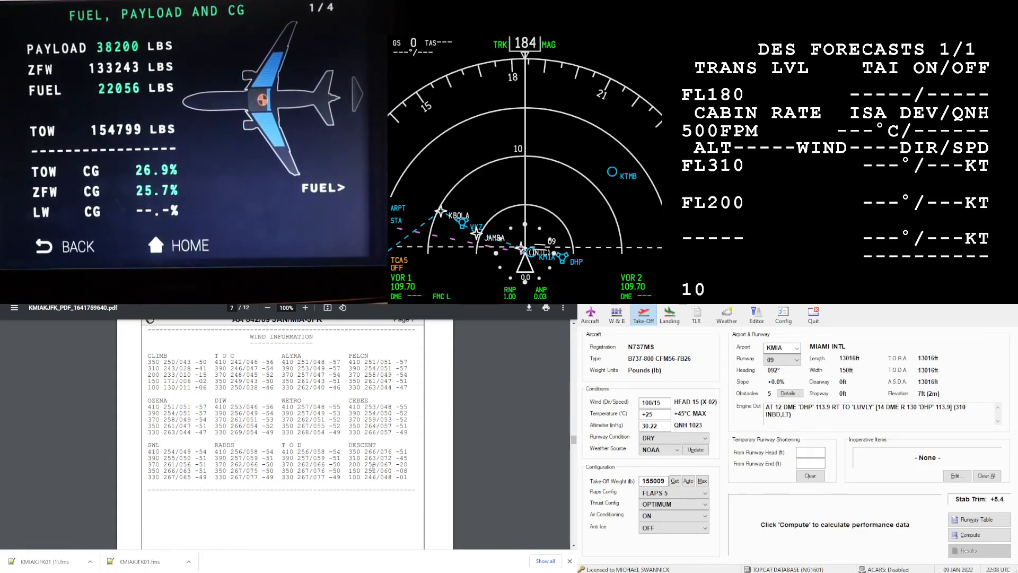
{"action": "type", "text": "000"}
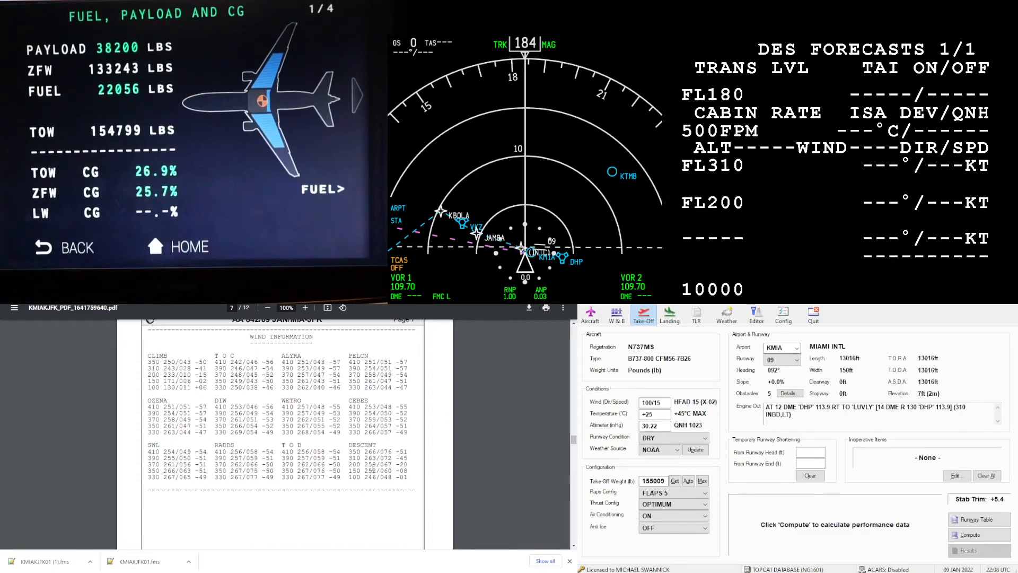
{"action": "key", "text": "F5"}
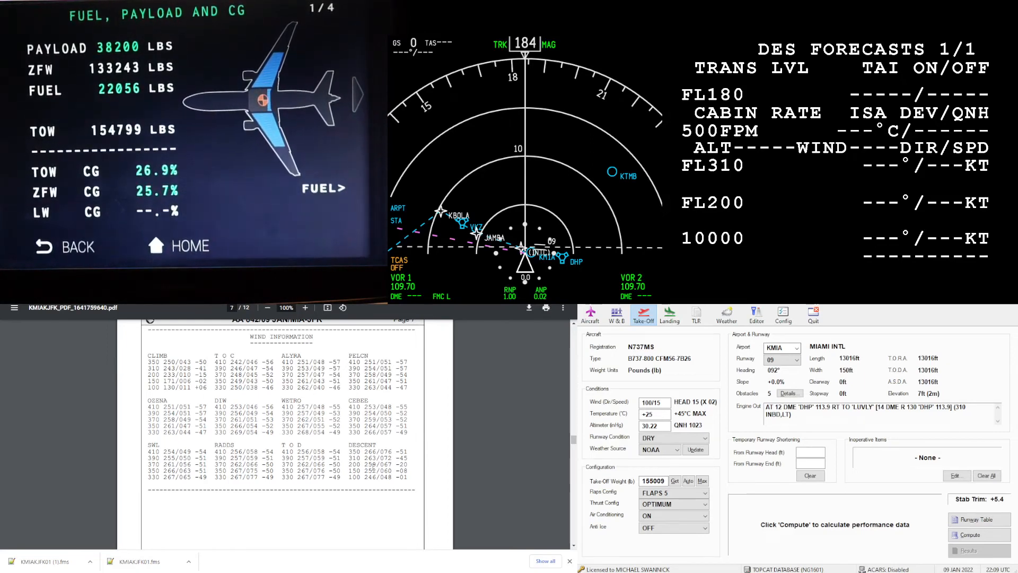
Enter the descent forecast winds: 263/72 for FL310, 259/67 for FL200 and 246/48 for 10000
{"action": "type", "text": "26"}
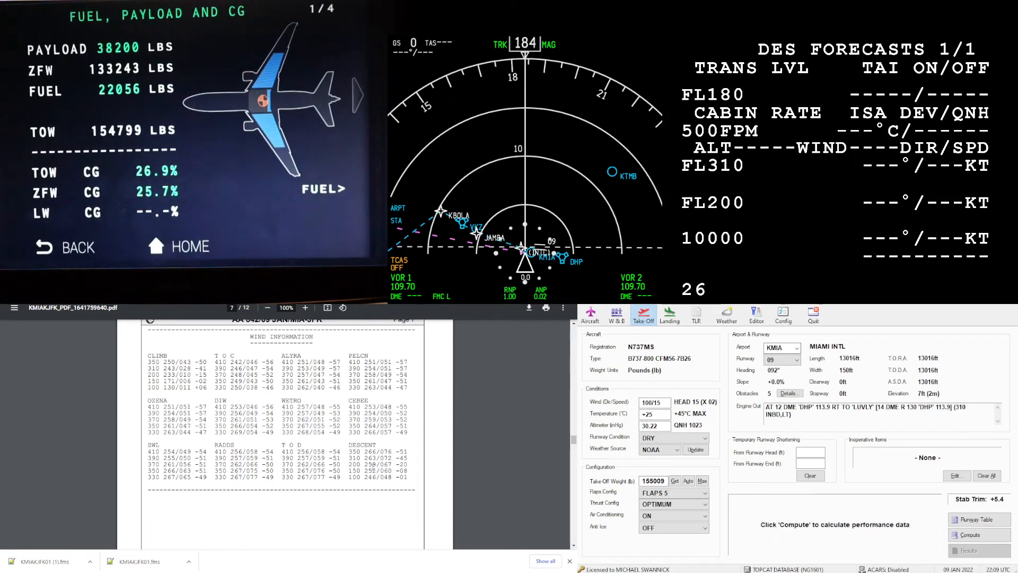
{"action": "type", "text": "3/72"}
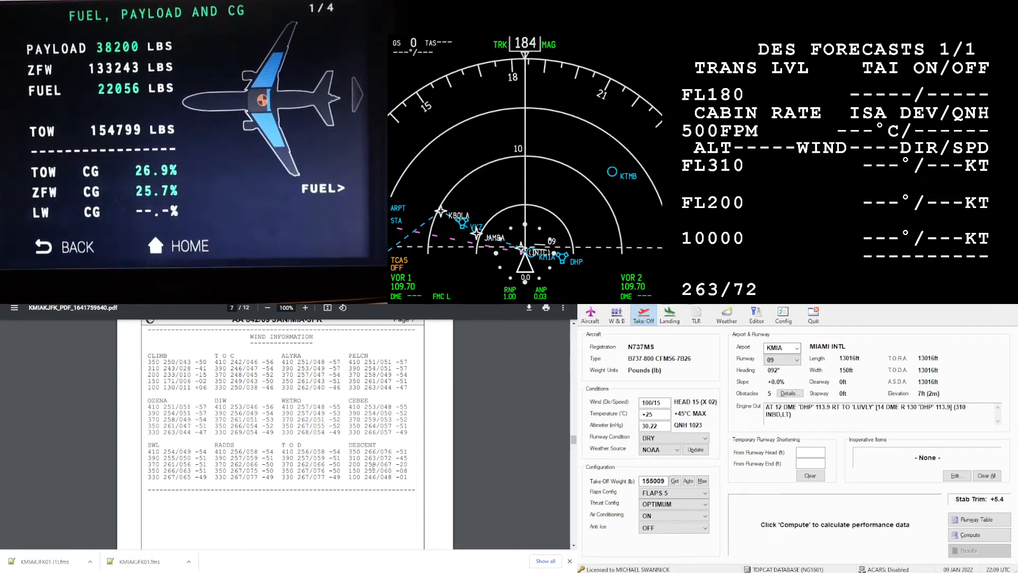
{"action": "key", "text": "Return"}
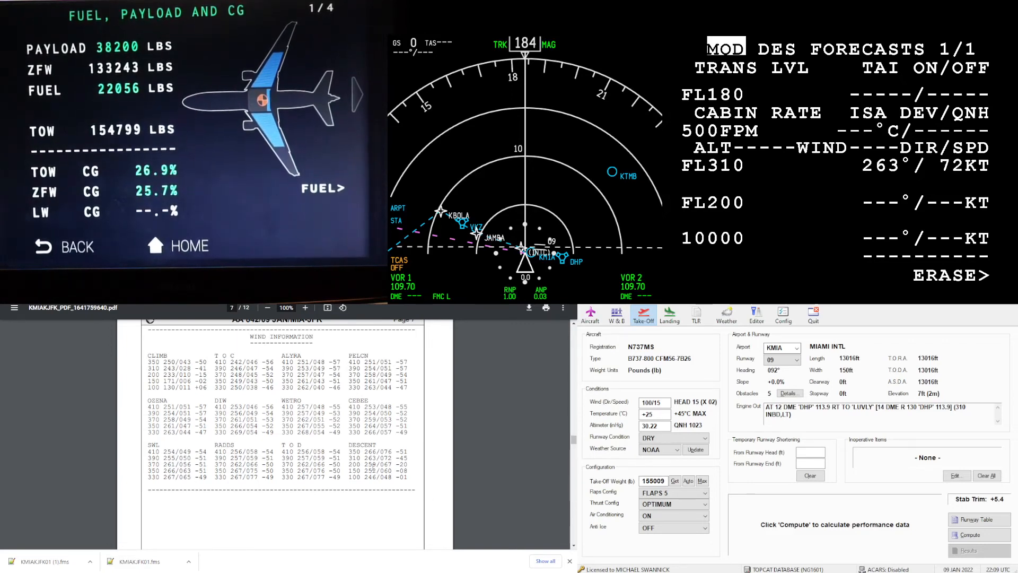
{"action": "type", "text": "259"}
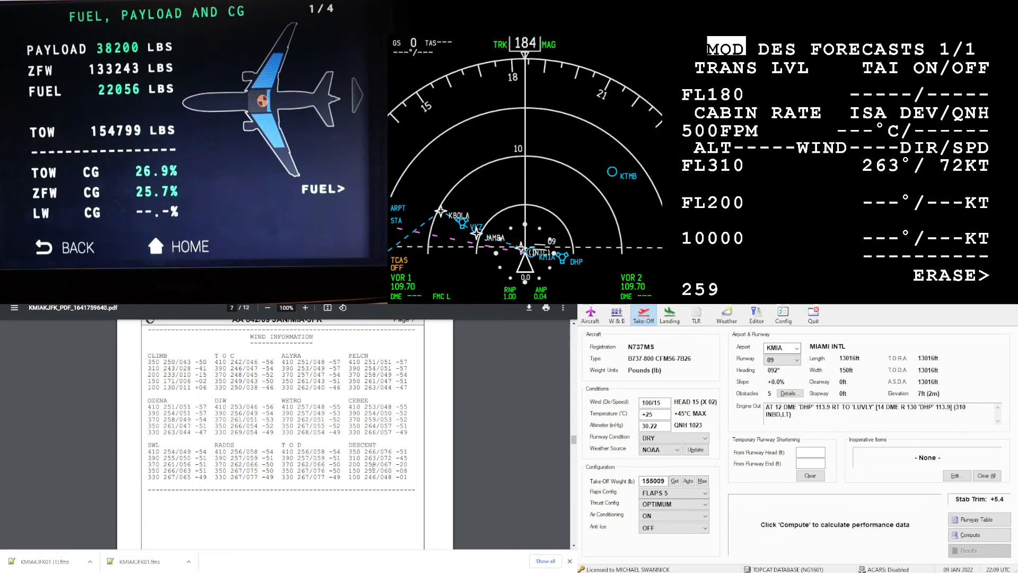
{"action": "type", "text": "/6"}
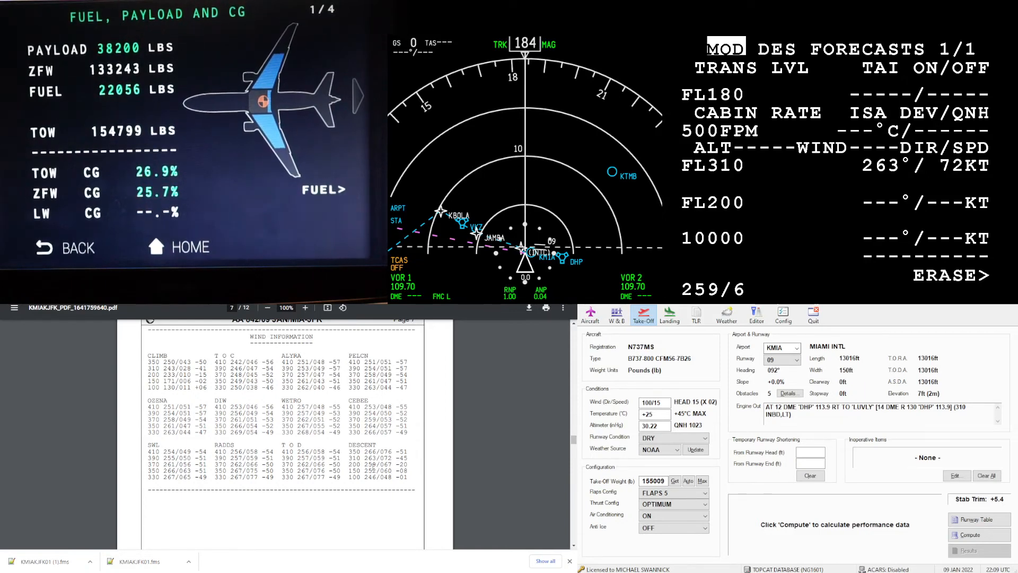
{"action": "type", "text": "7"}
{"action": "key", "text": "Return"}
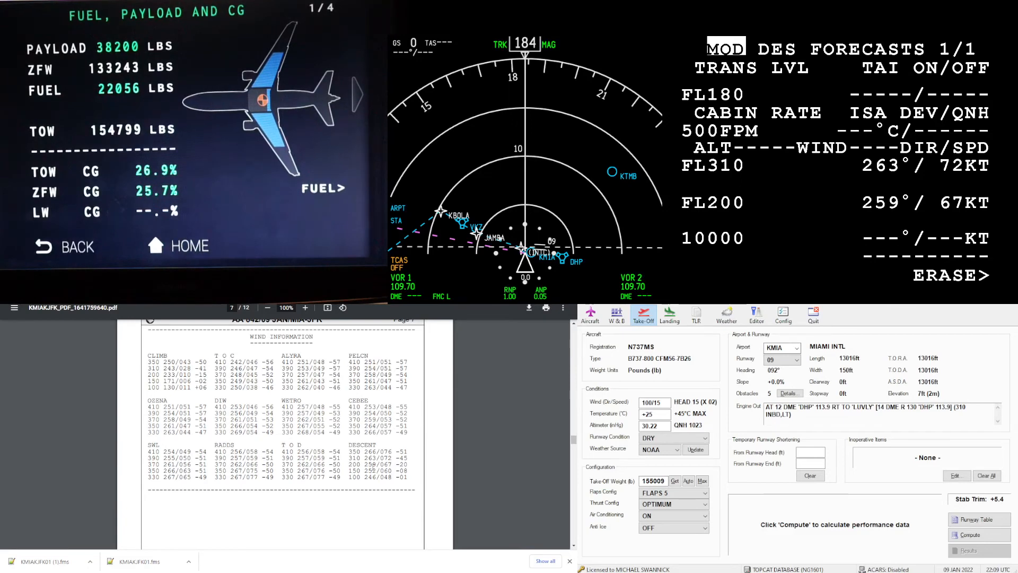
{"action": "type", "text": "246°/ "}
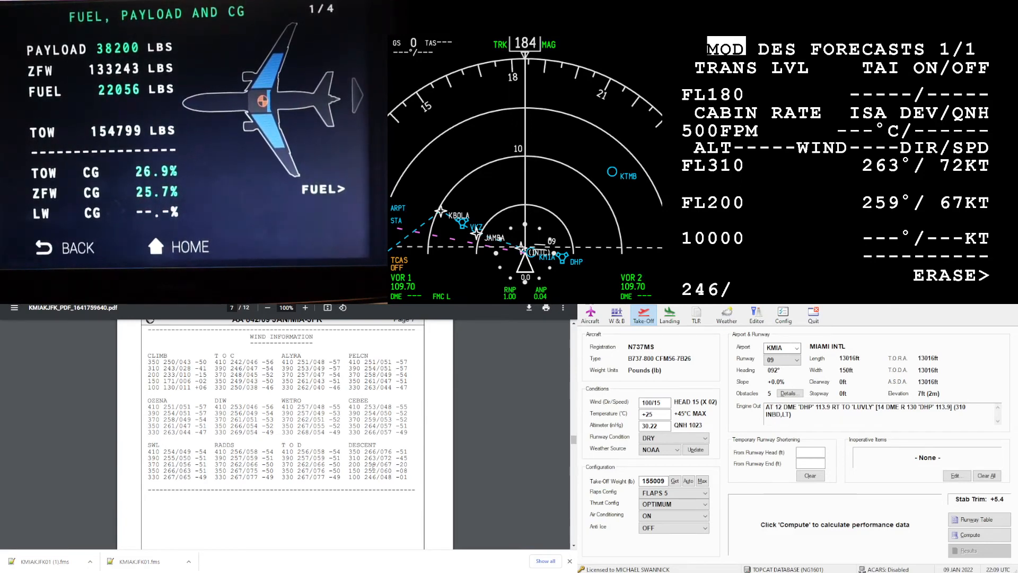
{"action": "type", "text": "48"}
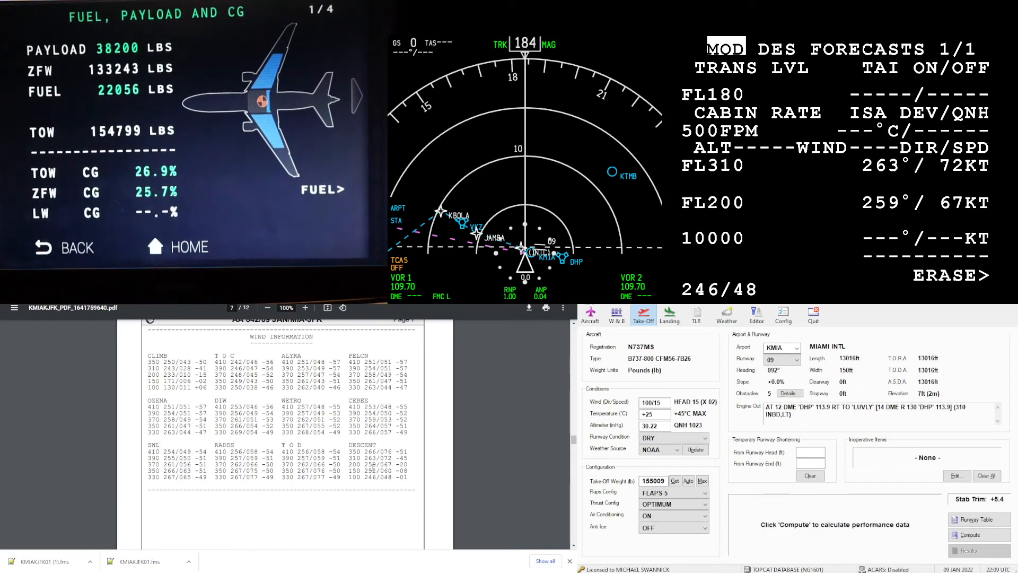
{"action": "key", "text": "Return"}
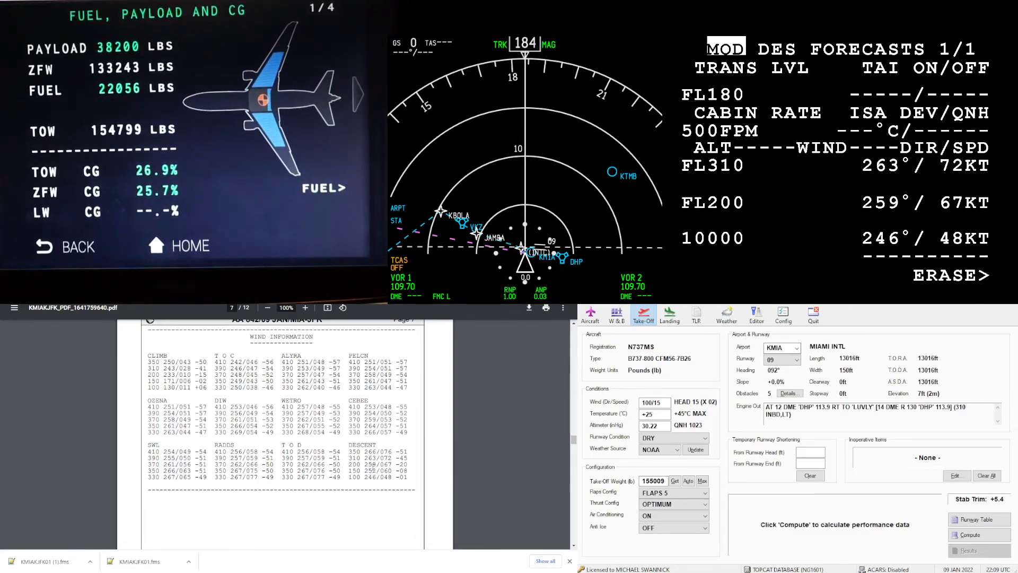
Return to the OFP's first page and highlight the average ISA deviation
{"action": "scroll", "coordinate": [370, 474], "scroll_direction": "up", "scroll_amount": 20}
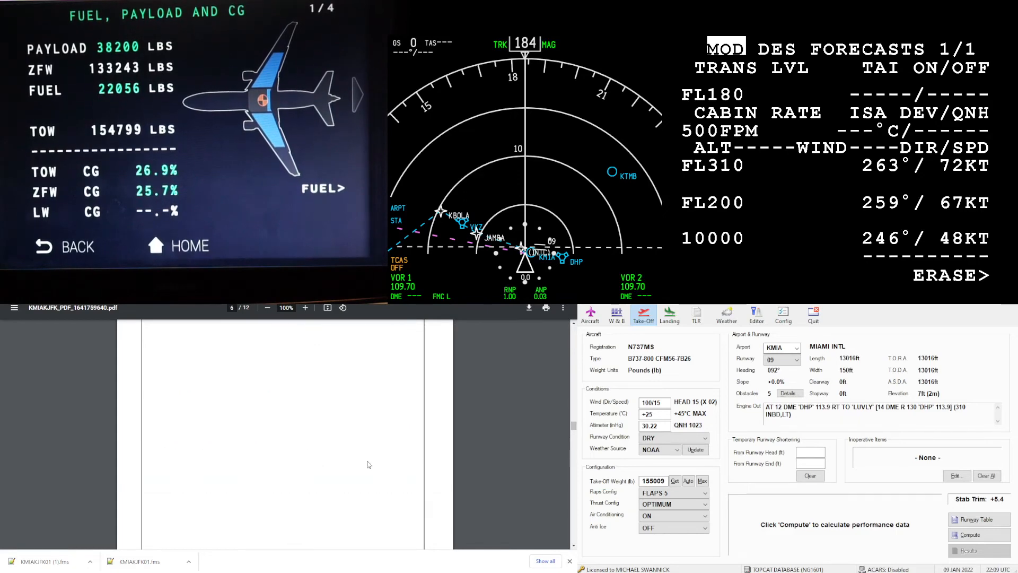
{"action": "scroll", "coordinate": [369, 464], "scroll_direction": "up", "scroll_amount": 20}
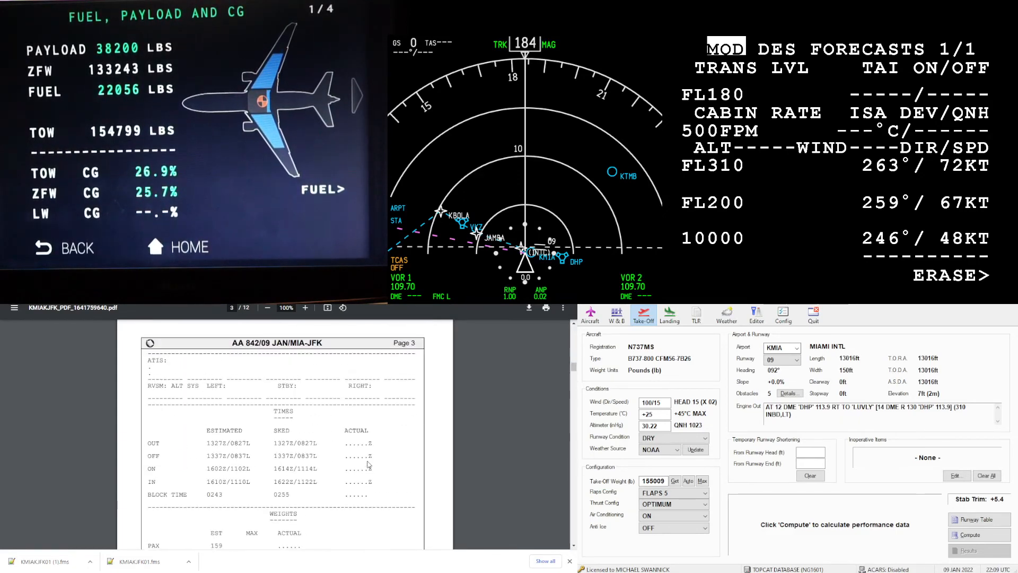
{"action": "scroll", "coordinate": [369, 464], "scroll_direction": "up", "scroll_amount": 4}
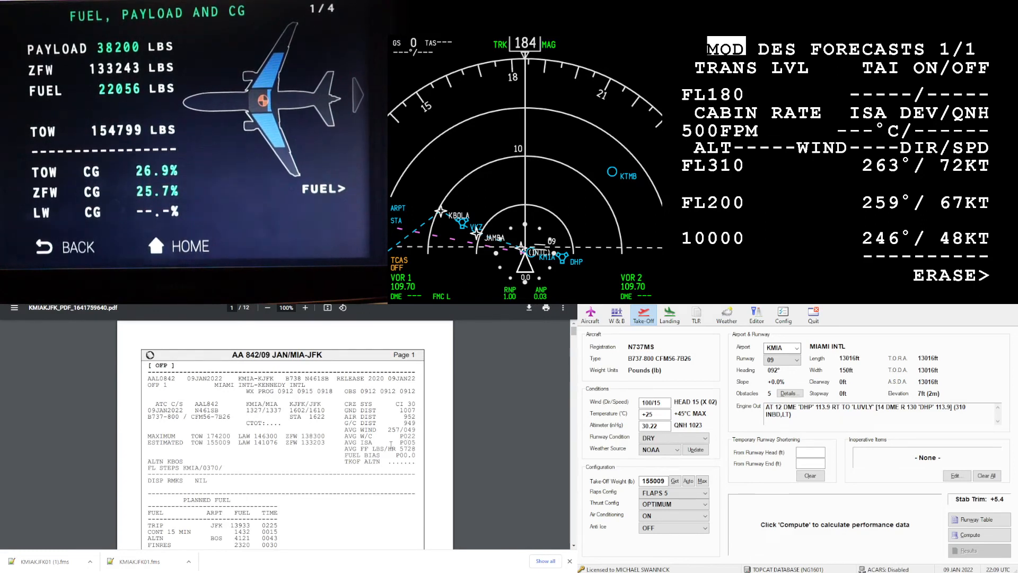
{"action": "left_click_drag", "start_coordinate": [345, 443], "coordinate": [415, 442]}
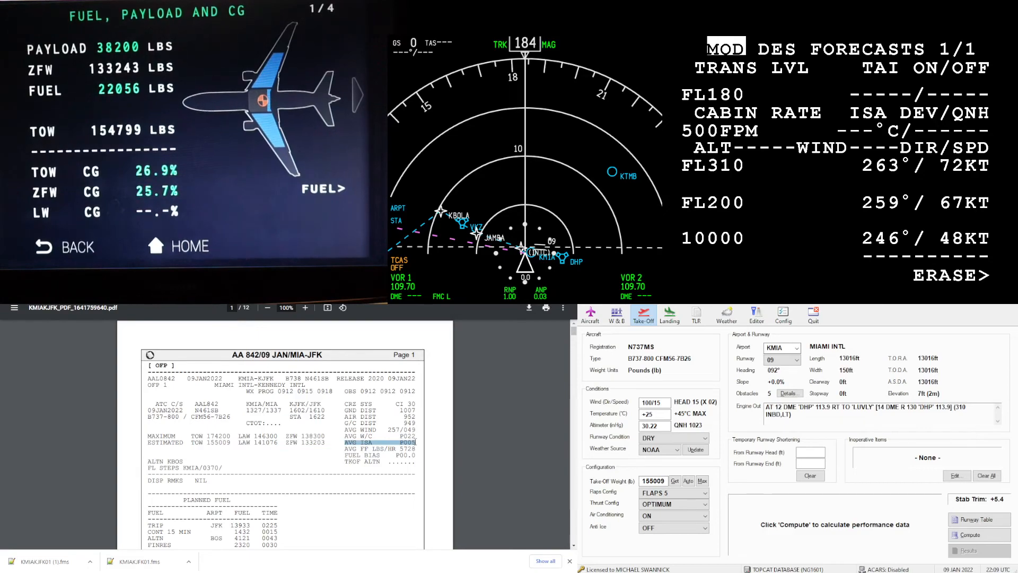
Highlight the KJFK altimeter setting in the OFP's destination weather and enter 5/30.06 as the ISA DEV/QNH on DES FORECASTS
{"action": "left_click_drag", "start_coordinate": [572, 333], "coordinate": [567, 500]}
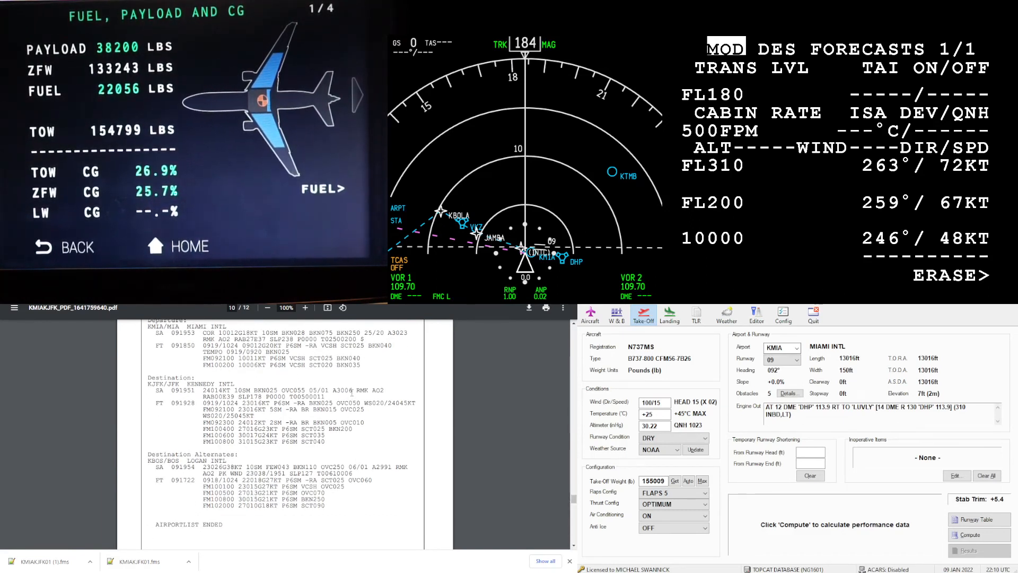
{"action": "left_click_drag", "start_coordinate": [352, 390], "coordinate": [333, 390]}
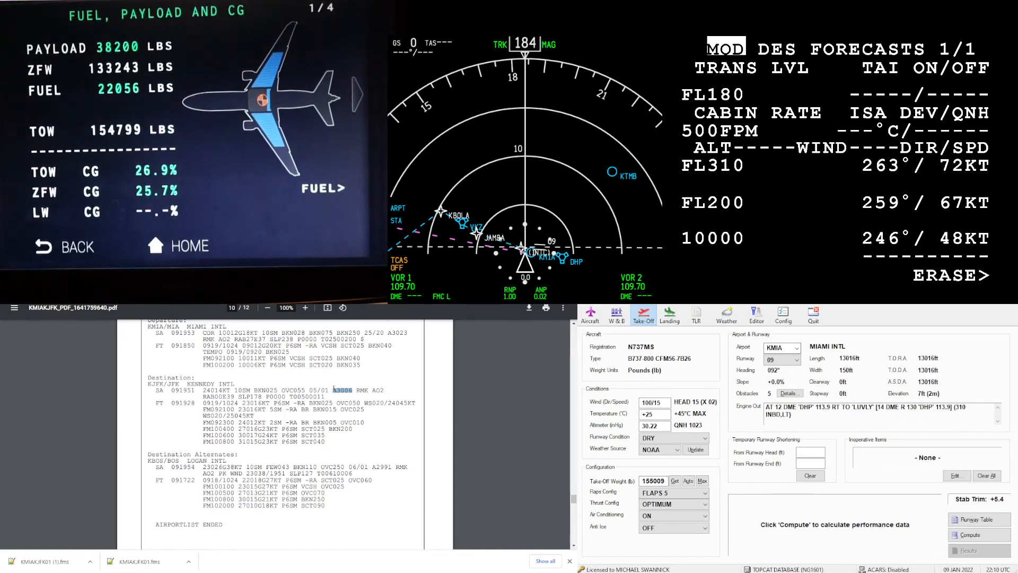
{"action": "type", "text": "5"}
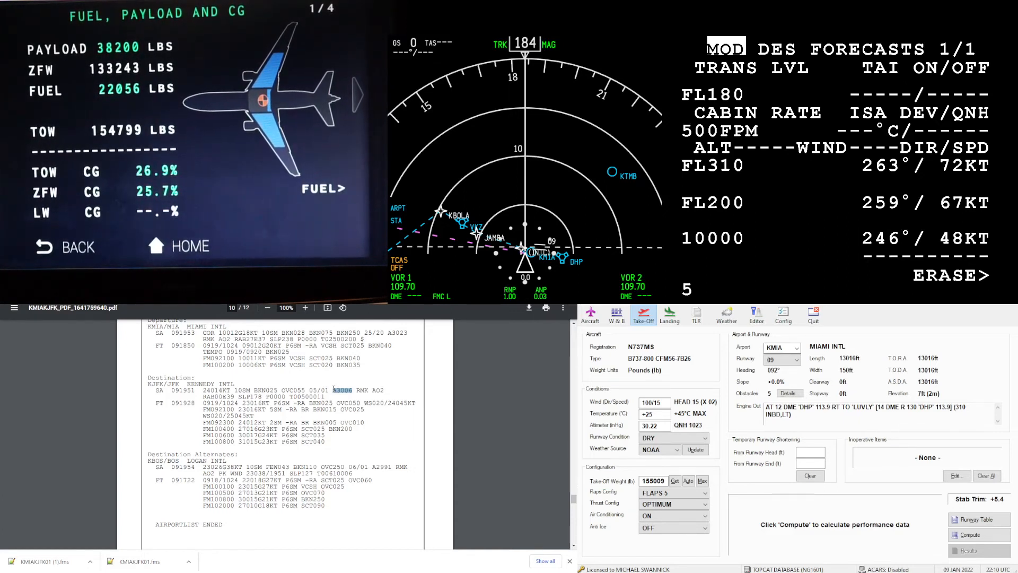
{"action": "type", "text": "/3"}
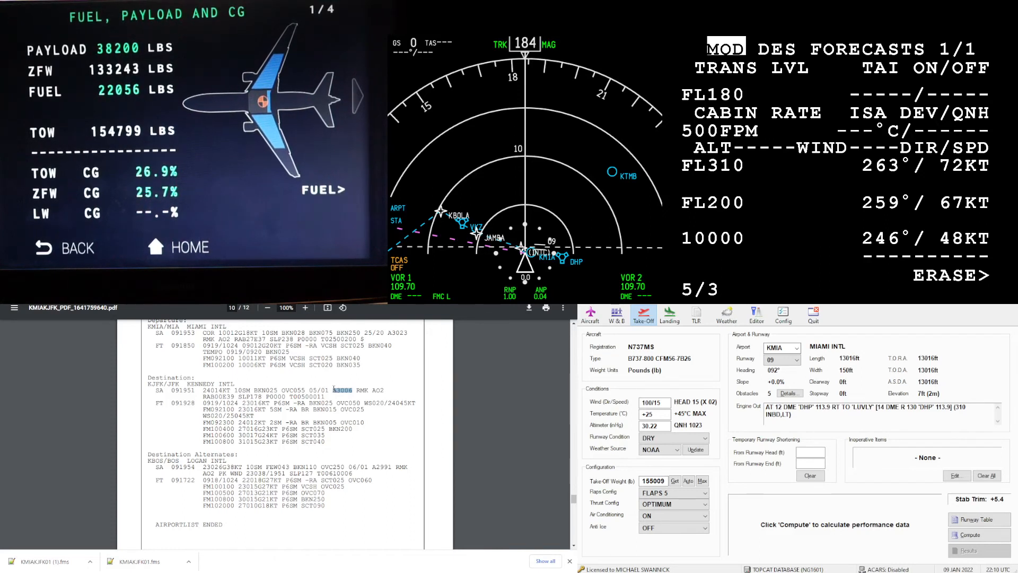
{"action": "type", "text": "0.06"}
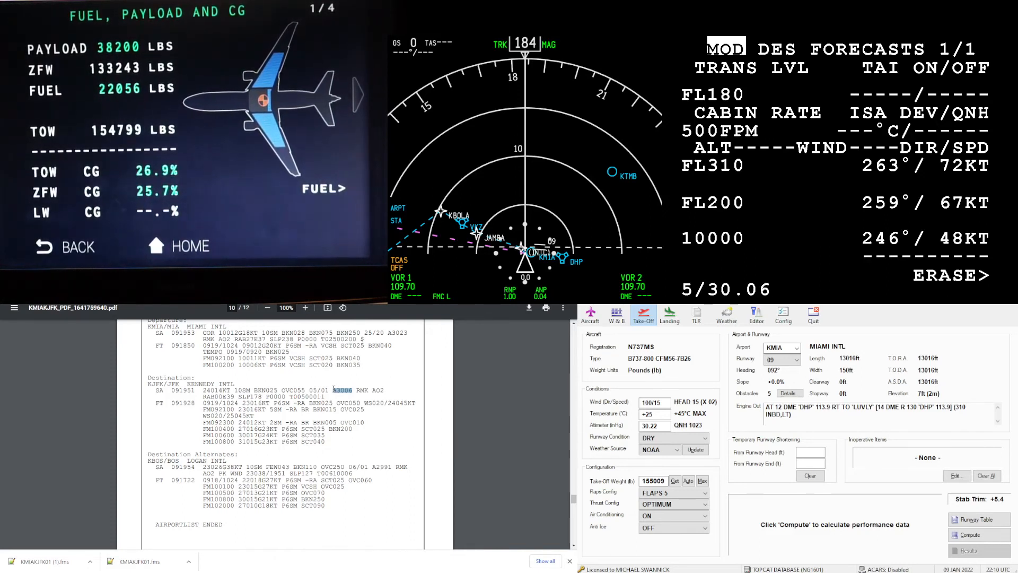
{"action": "key", "text": "Return"}
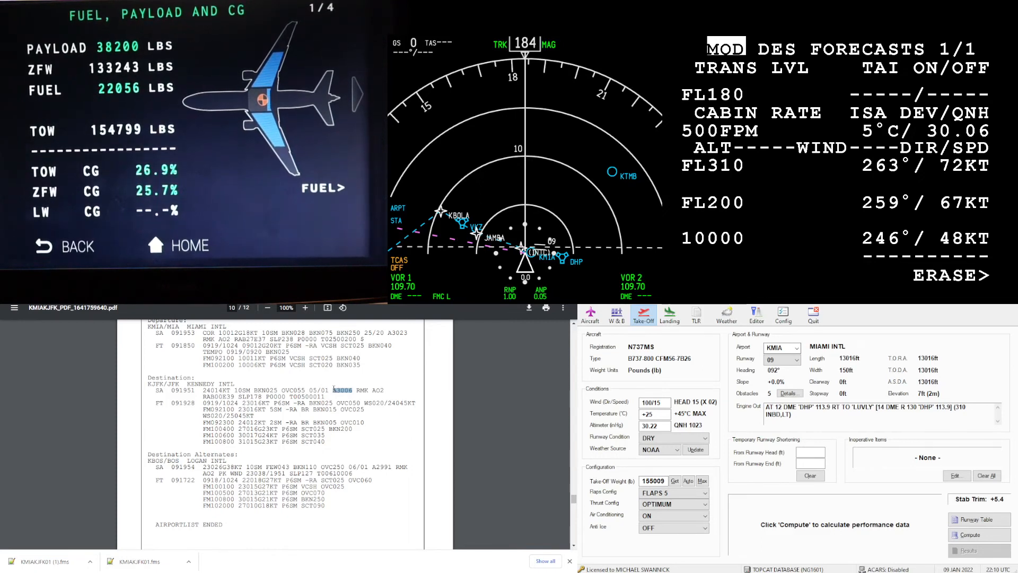
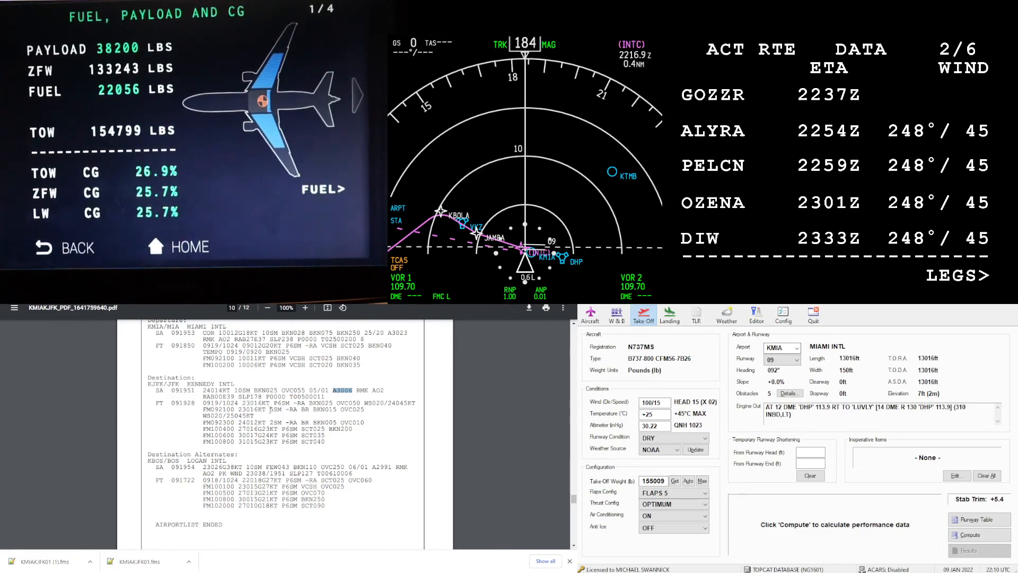
Find the average wind on the OFP's first page and highlight it
{"action": "scroll", "coordinate": [270, 409], "scroll_direction": "up", "scroll_amount": 15}
{"action": "scroll", "coordinate": [271, 407], "scroll_direction": "up", "scroll_amount": 20}
{"action": "scroll", "coordinate": [272, 405], "scroll_direction": "up", "scroll_amount": 18}
{"action": "scroll", "coordinate": [272, 401], "scroll_direction": "up", "scroll_amount": 2}
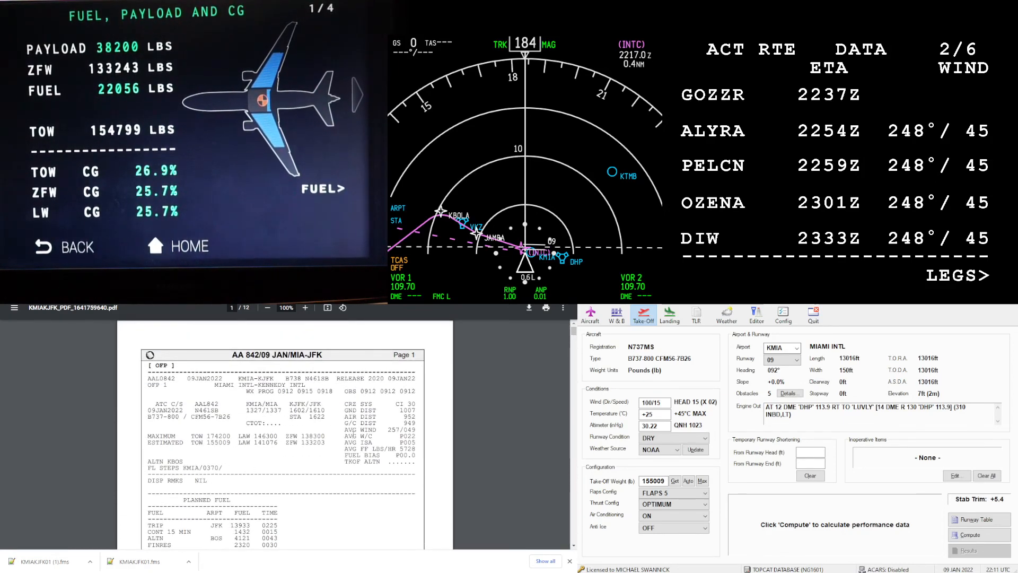
{"action": "left_click_drag", "start_coordinate": [346, 430], "coordinate": [415, 430]}
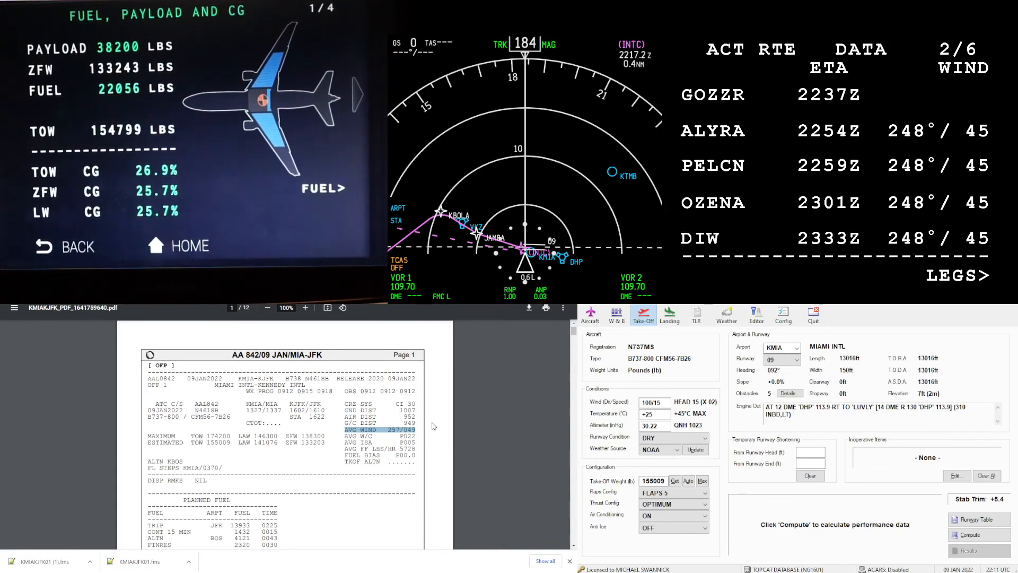
Set the wind from ALYRA onward to 257/49 on the RTE DATA page
{"action": "type", "text": "257"}
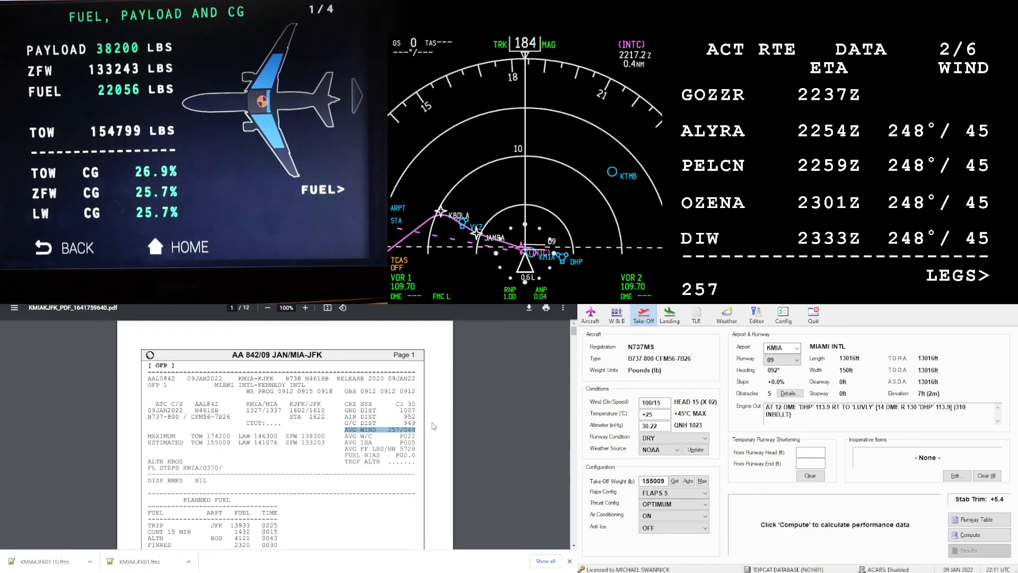
{"action": "type", "text": "/49"}
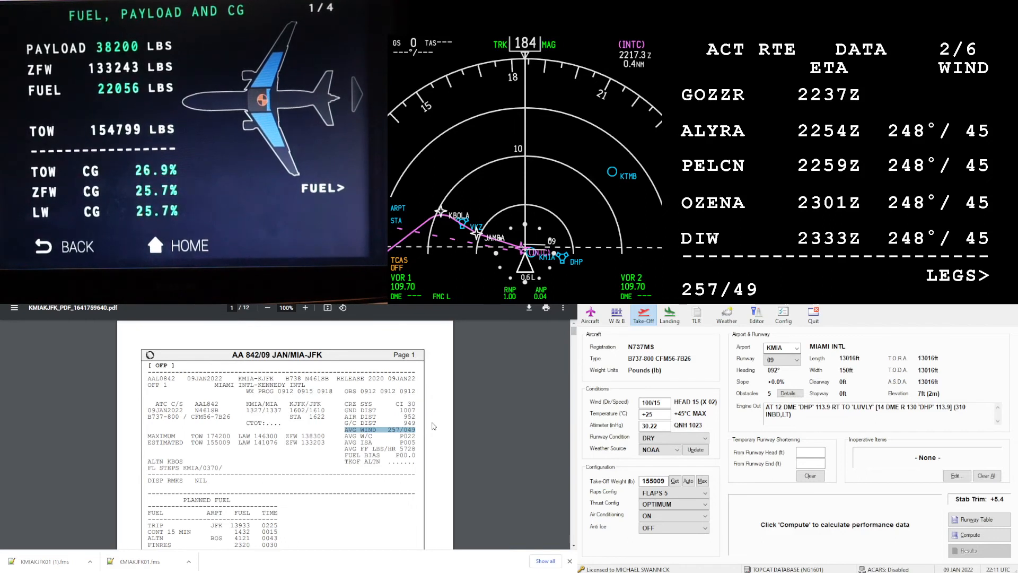
{"action": "key", "text": "F8"}
{"action": "key", "text": "Return"}
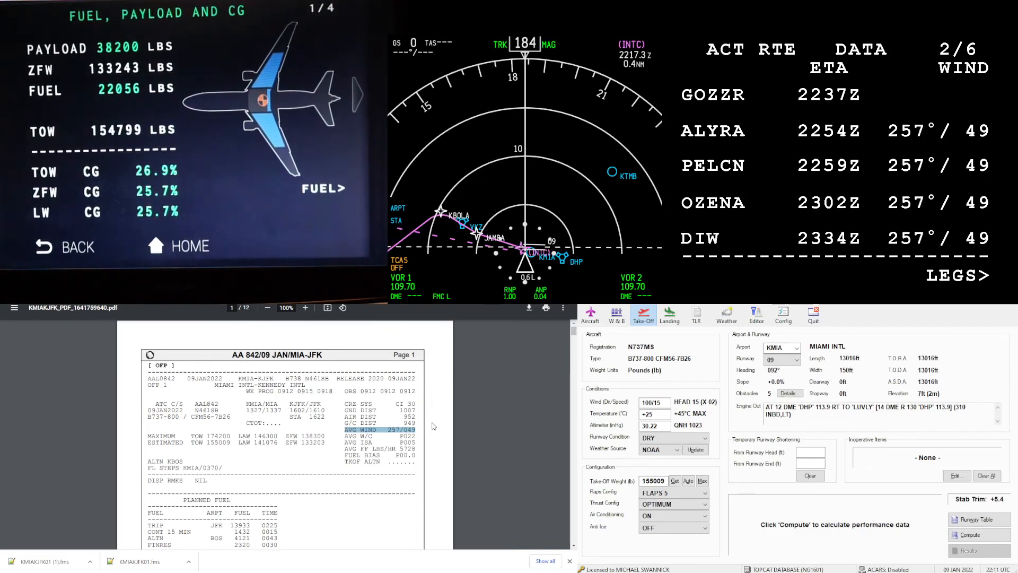
{"action": "key", "text": "F12"}
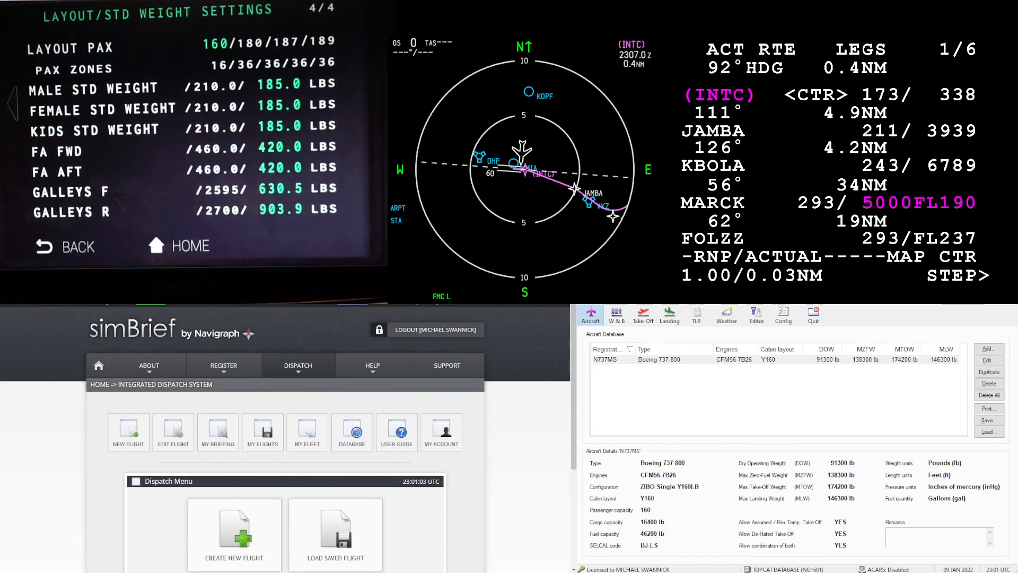
Switch to simBrief and open the saved American Airlines B738 airframe from the fleet to review its passenger limit and weight settings
{"action": "left_click", "coordinate": [731, 360]}
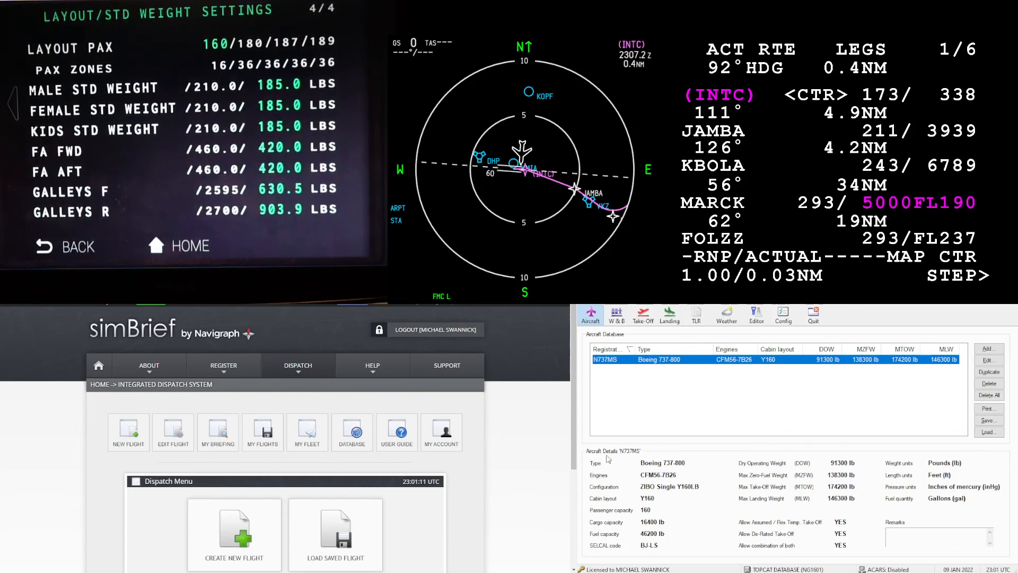
{"action": "key", "text": "alt+Tab"}
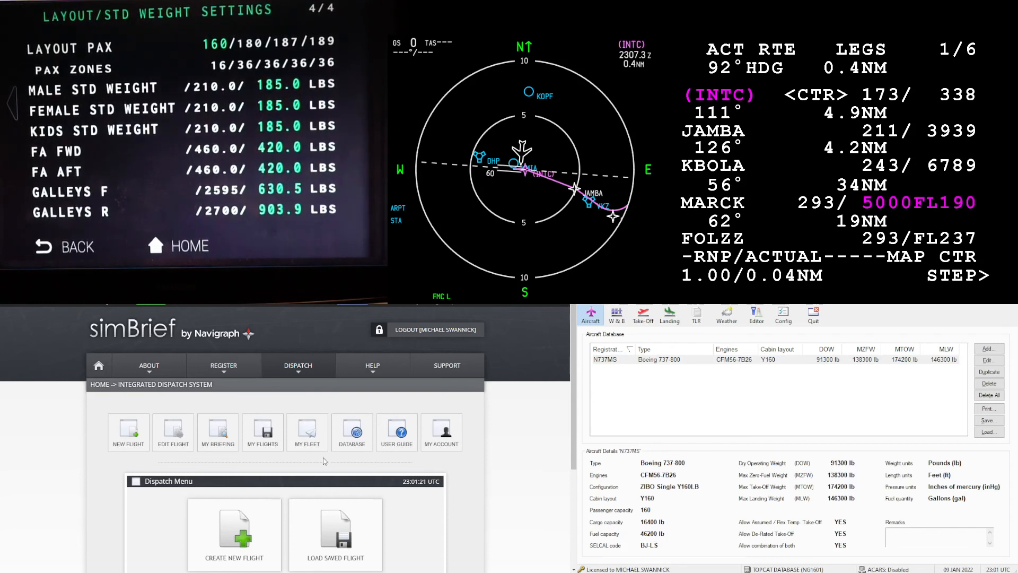
{"action": "left_click", "coordinate": [305, 431]}
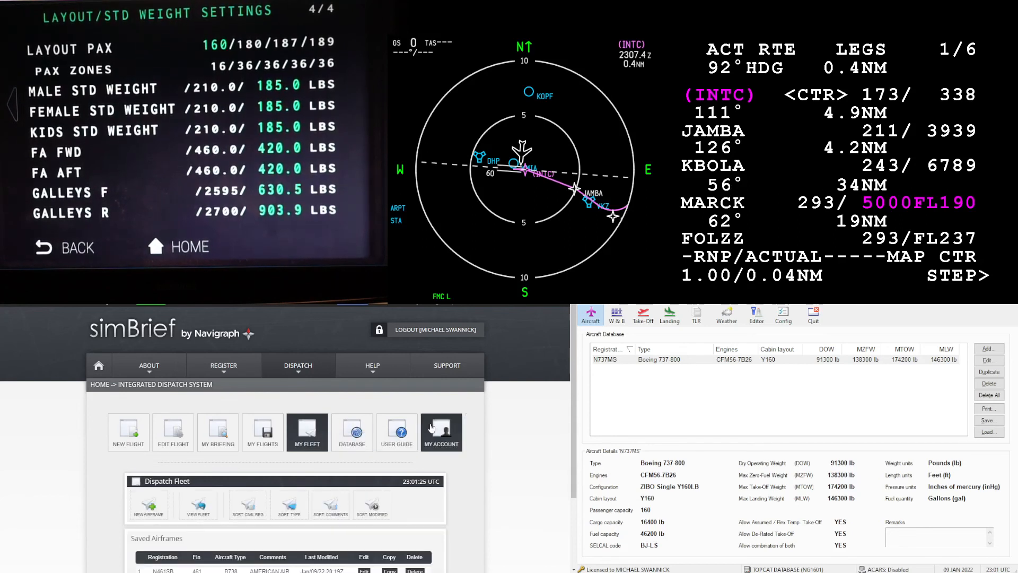
{"action": "scroll", "coordinate": [507, 423], "scroll_direction": "down", "scroll_amount": 1}
{"action": "scroll", "coordinate": [506, 423], "scroll_direction": "down", "scroll_amount": 1}
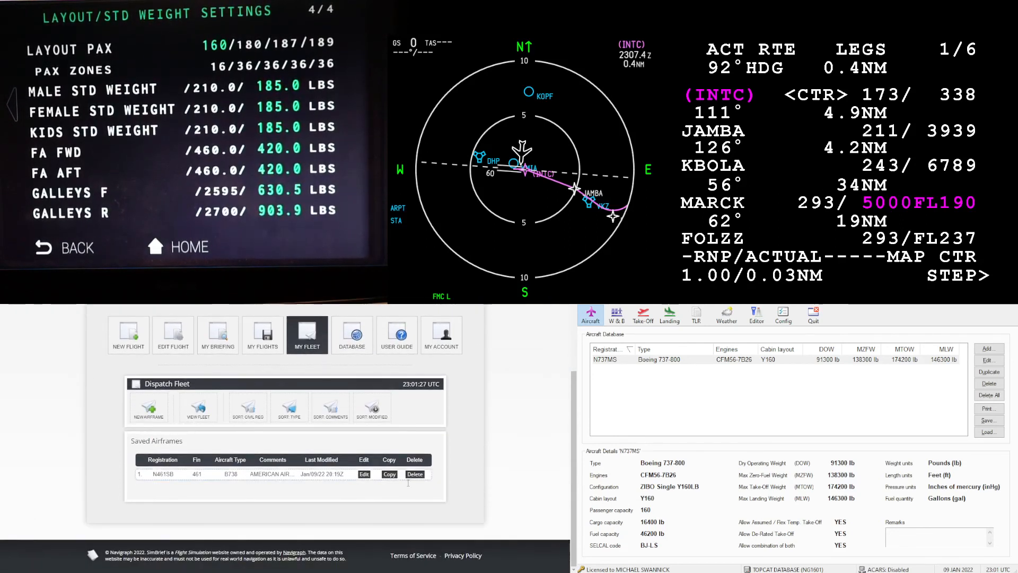
{"action": "left_click", "coordinate": [365, 474]}
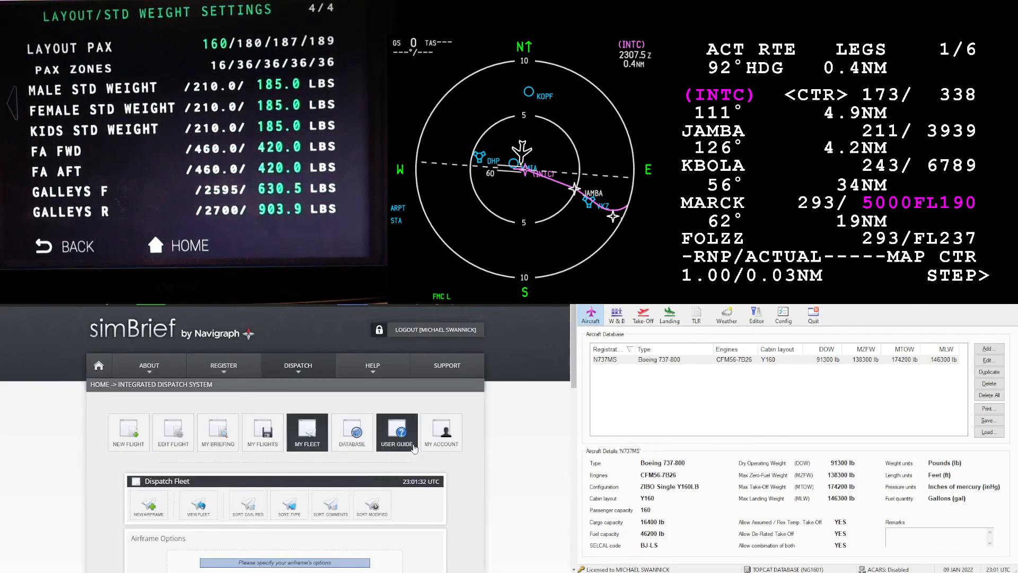
{"action": "scroll", "coordinate": [504, 398], "scroll_direction": "down", "scroll_amount": 4}
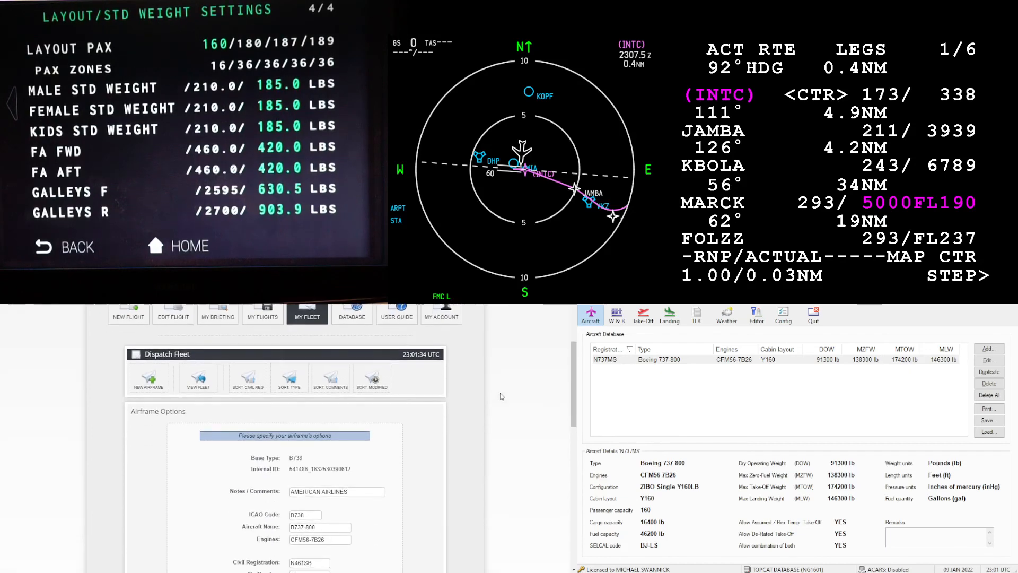
{"action": "scroll", "coordinate": [496, 396], "scroll_direction": "down", "scroll_amount": 4}
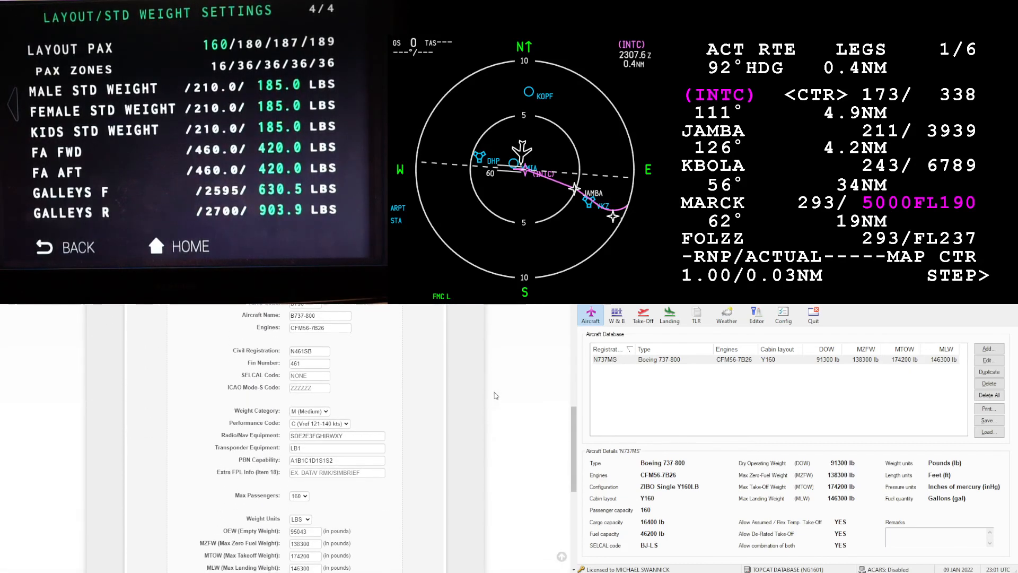
{"action": "scroll", "coordinate": [496, 396], "scroll_direction": "down", "scroll_amount": 2}
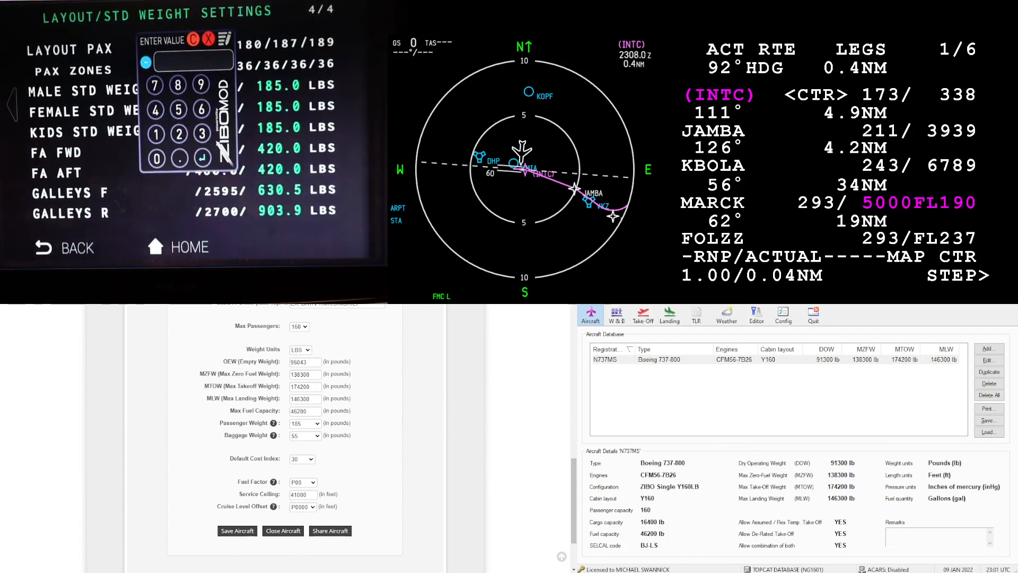
Try a male standard weight of 194.9 lbs in the layout weight settings and reset it to 185 lbs
{"action": "type", "text": "95"}
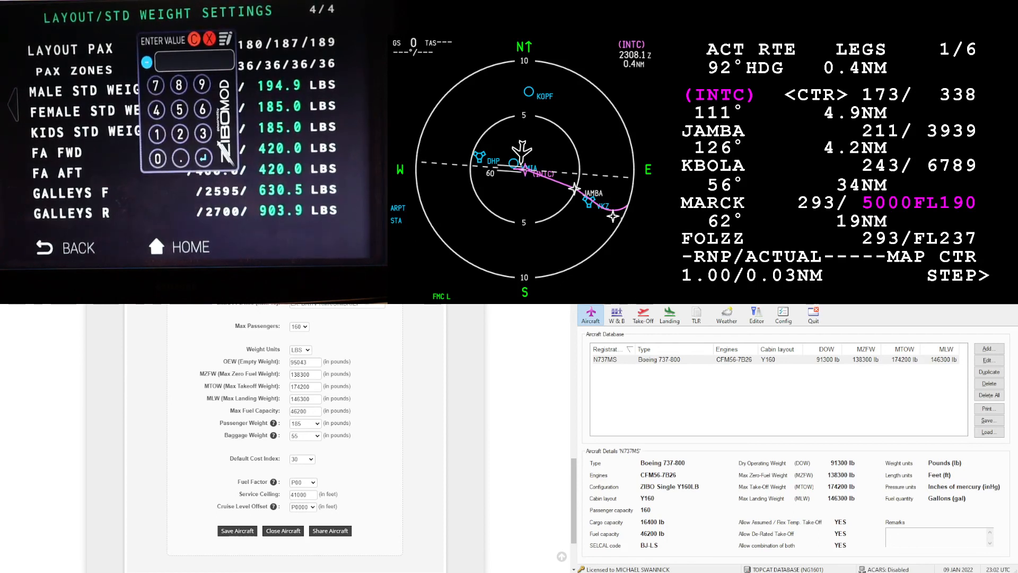
{"action": "type", "text": "185"}
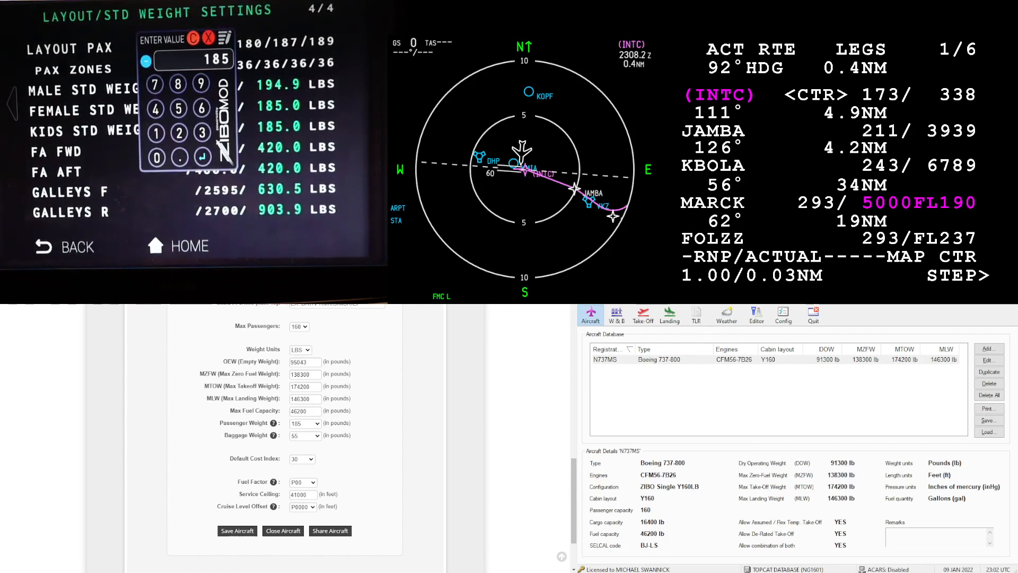
{"action": "key", "text": "Return"}
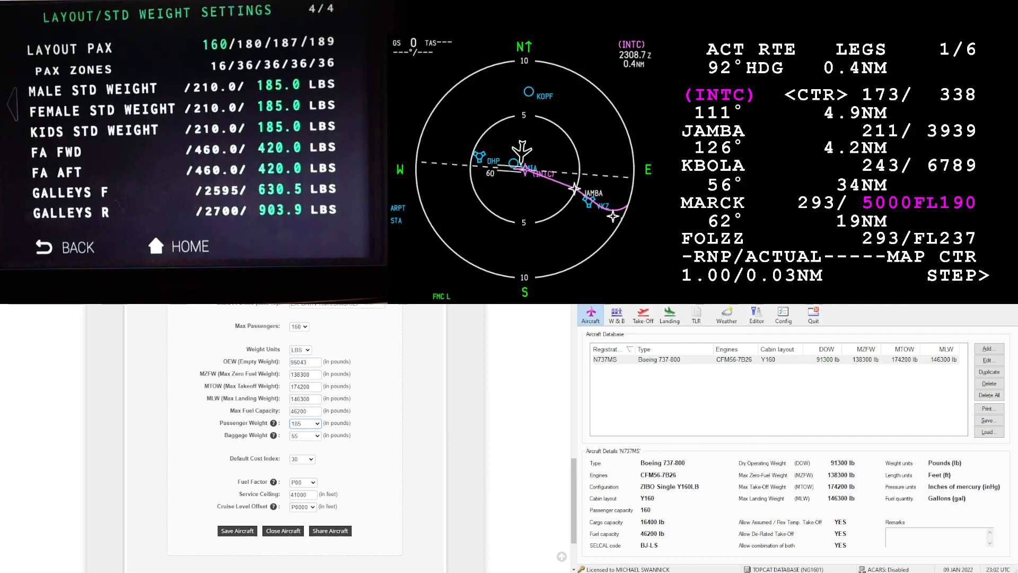
Examine the weight and balance data of N737MS in TOPCAT, and return to the simBrief airframe's weight settings
{"action": "left_click", "coordinate": [974, 457]}
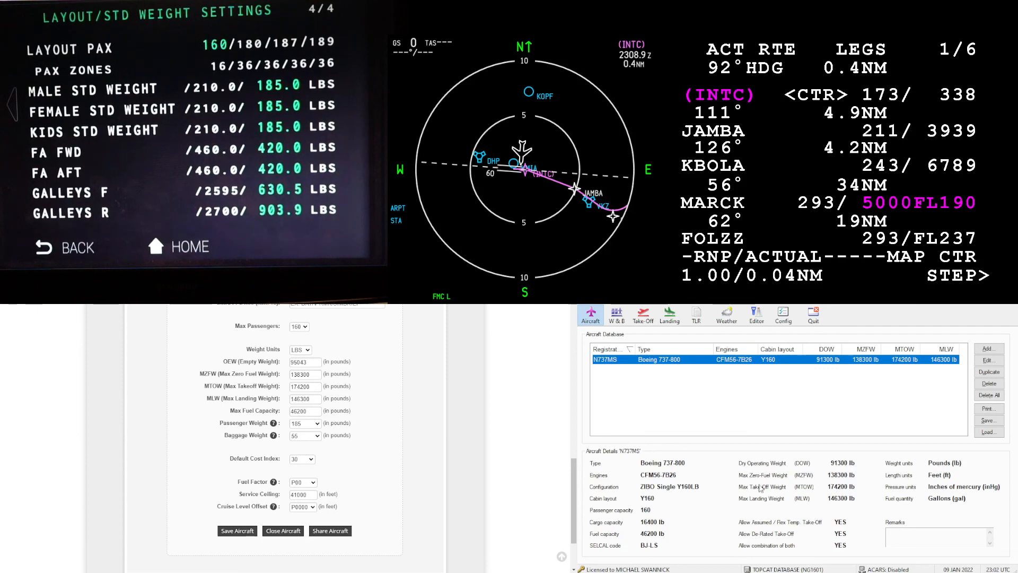
{"action": "left_click", "coordinate": [617, 315]}
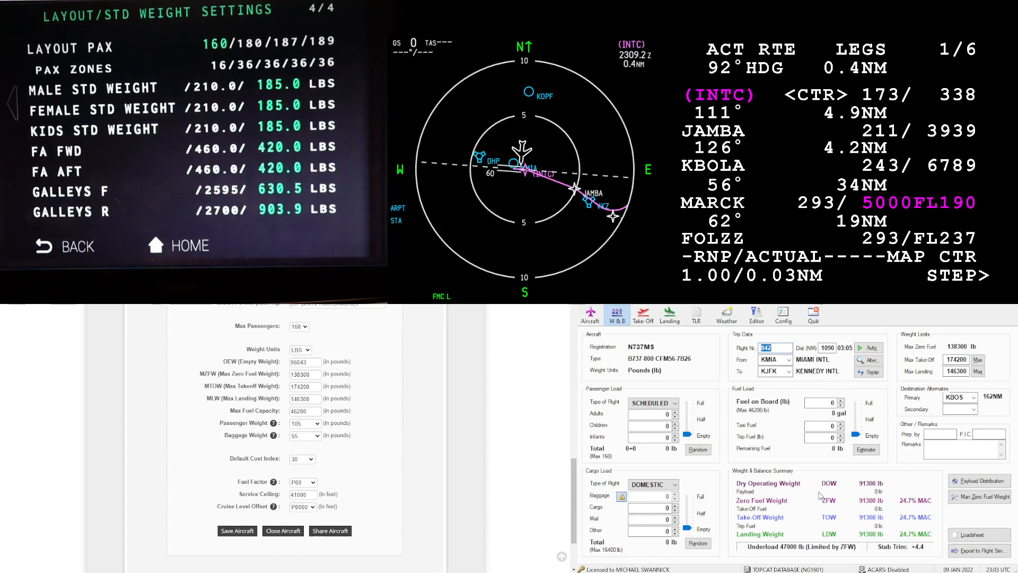
{"action": "left_click", "coordinate": [600, 322]}
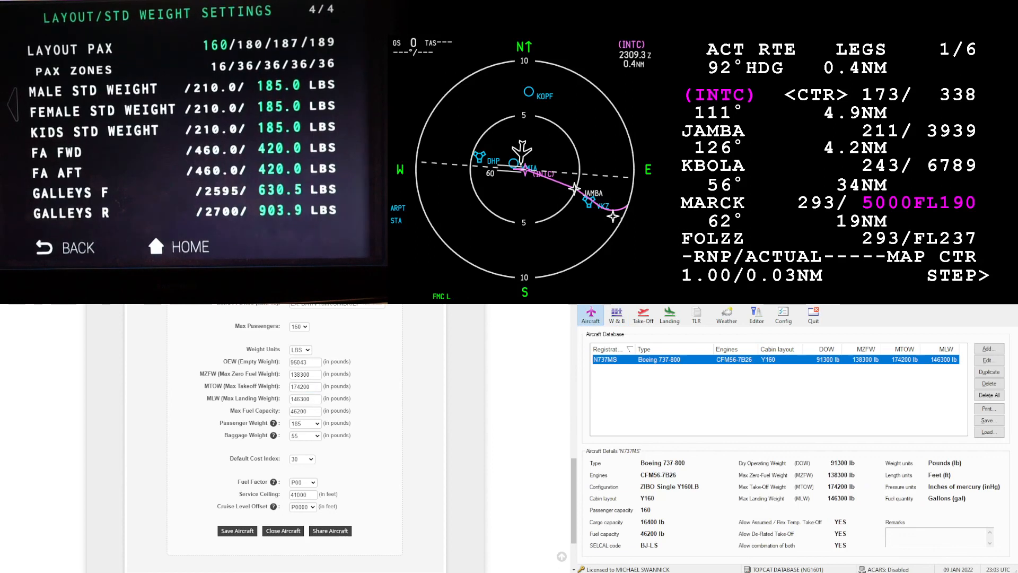
{"action": "key", "text": "alt+Tab"}
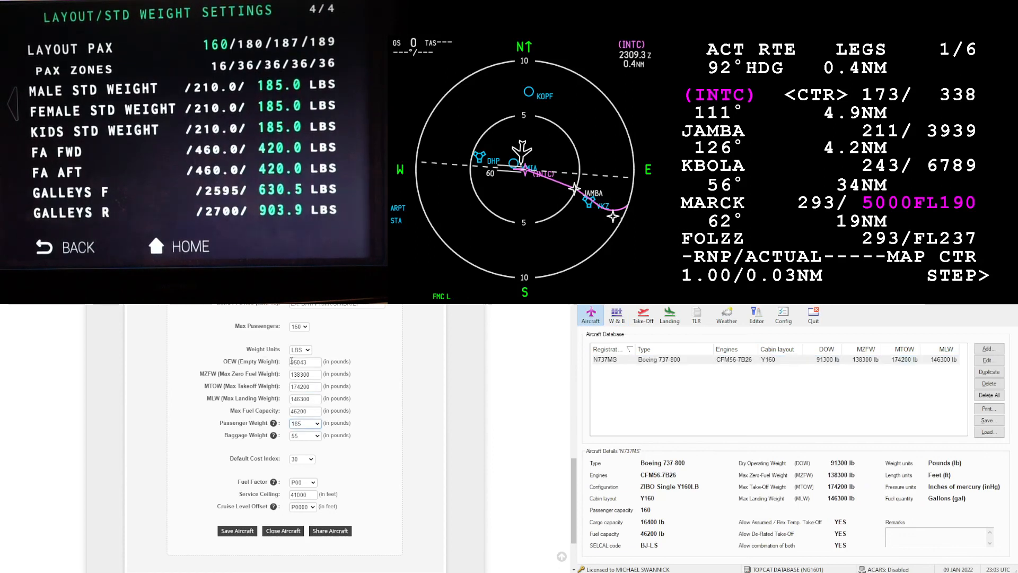